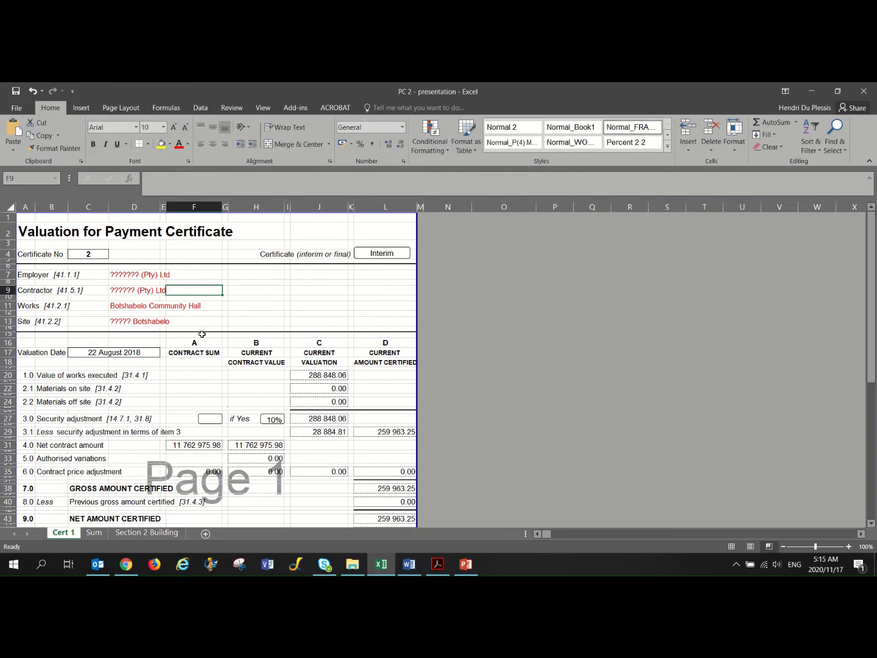
Review the Cert 1 payment certificate from top to security status, including the source of the value of works executed.
{"action": "scroll", "coordinate": [317, 355], "scroll_direction": "down", "scroll_amount": 2}
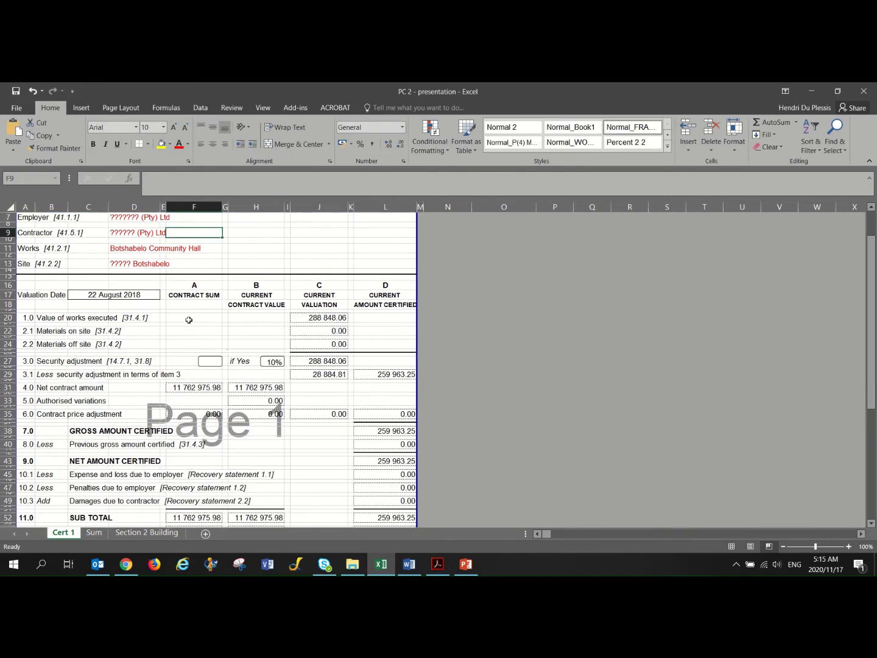
{"action": "left_click", "coordinate": [328, 318]}
{"action": "scroll", "coordinate": [334, 341], "scroll_direction": "down", "scroll_amount": 4}
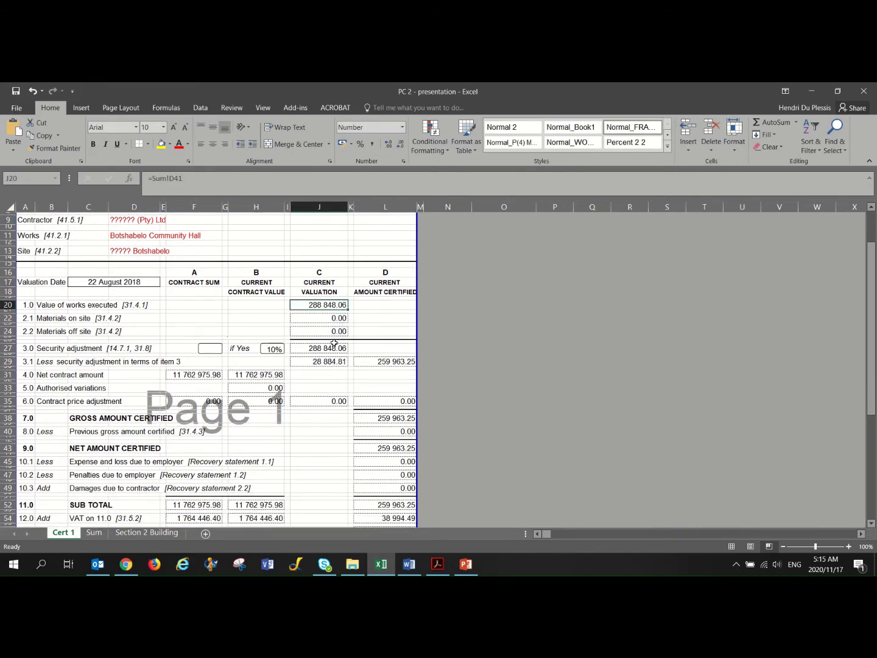
{"action": "scroll", "coordinate": [334, 342], "scroll_direction": "down", "scroll_amount": 2}
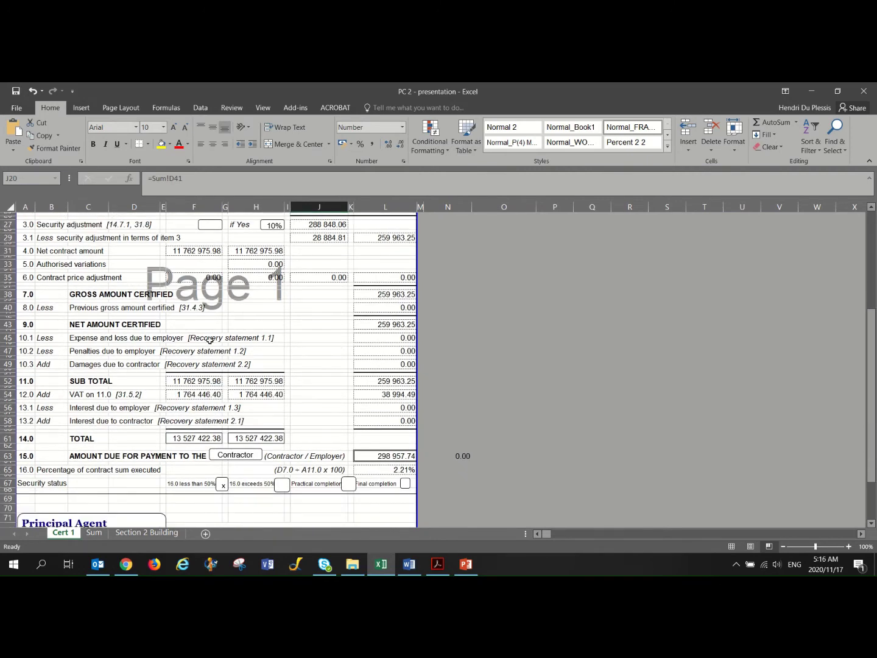
{"action": "scroll", "coordinate": [210, 341], "scroll_direction": "up", "scroll_amount": 8}
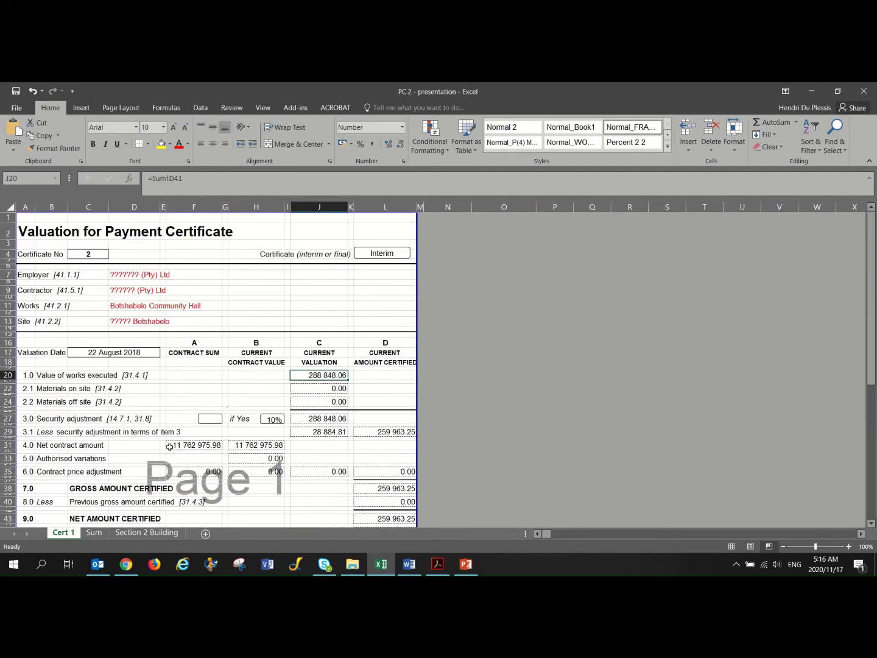
Rename the Cert 1 sheet to Cert 2.
{"action": "right_click", "coordinate": [77, 535]}
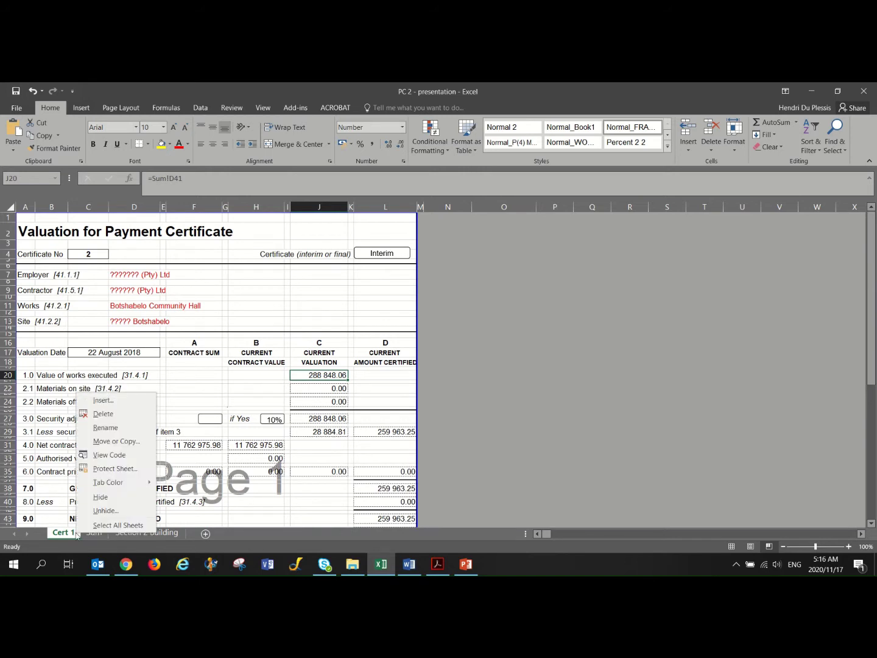
{"action": "left_click", "coordinate": [109, 427]}
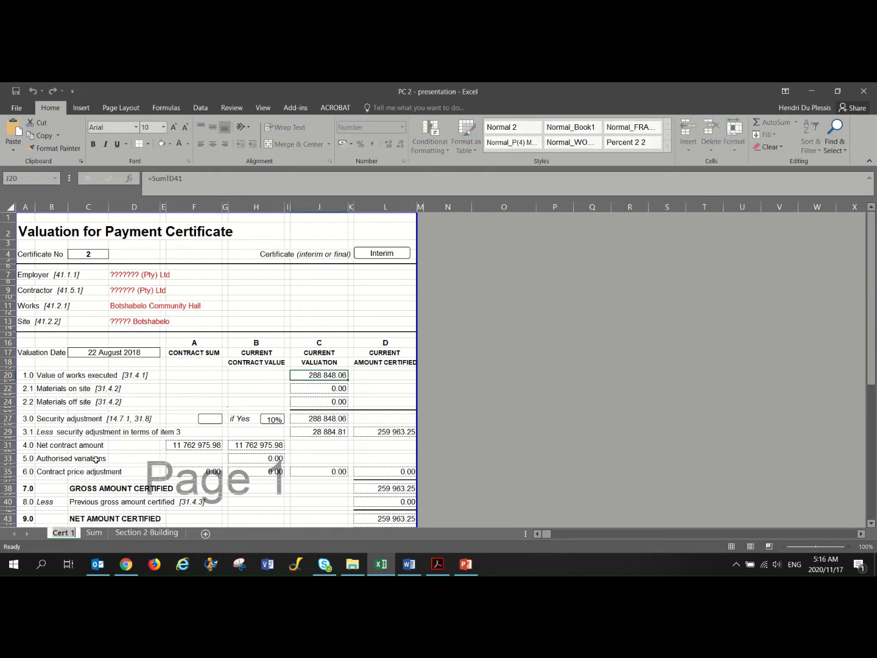
{"action": "key", "text": "BackSpace"}
{"action": "left_click", "coordinate": [90, 535]}
{"action": "type", "text": "2"}
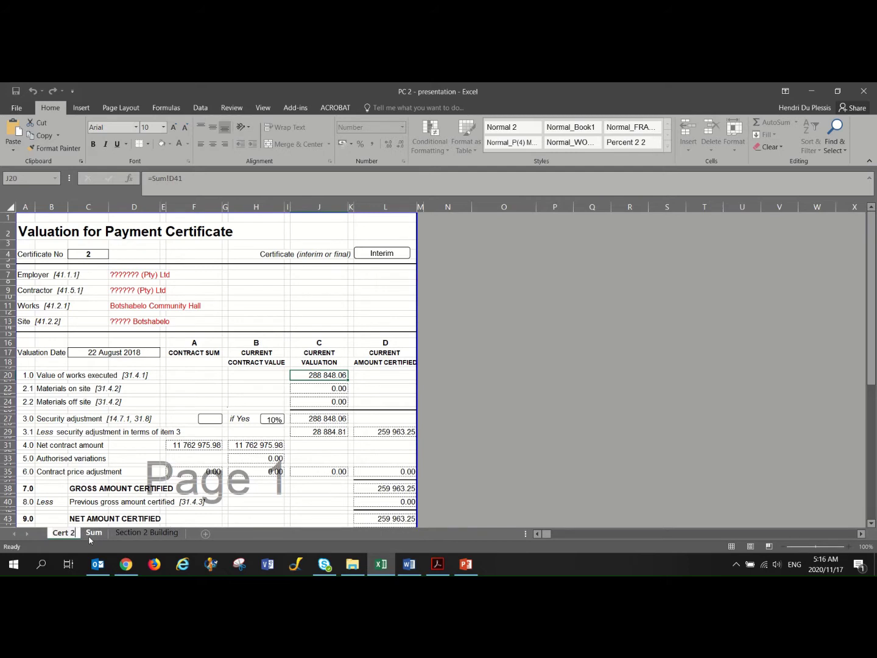
{"action": "left_click", "coordinate": [101, 504]}
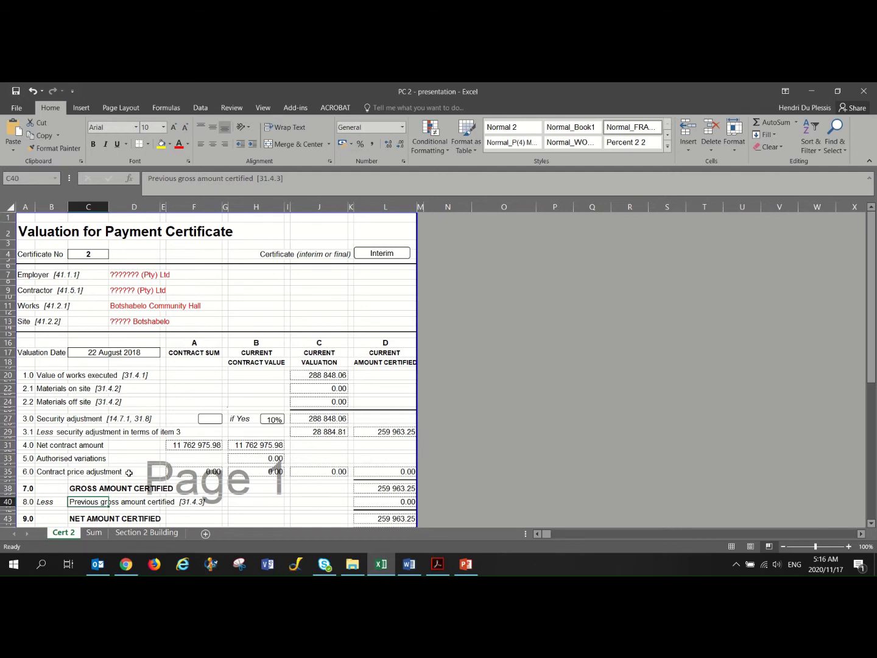
On the Sum sheet, change the certificate label beside the project title to PC 2.
{"action": "left_click", "coordinate": [95, 533]}
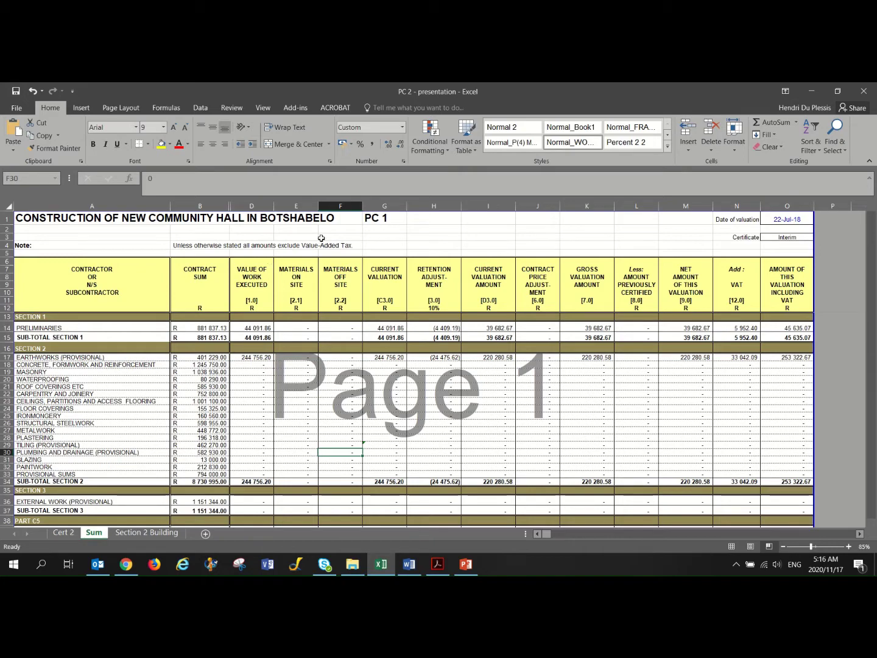
{"action": "left_click", "coordinate": [387, 221]}
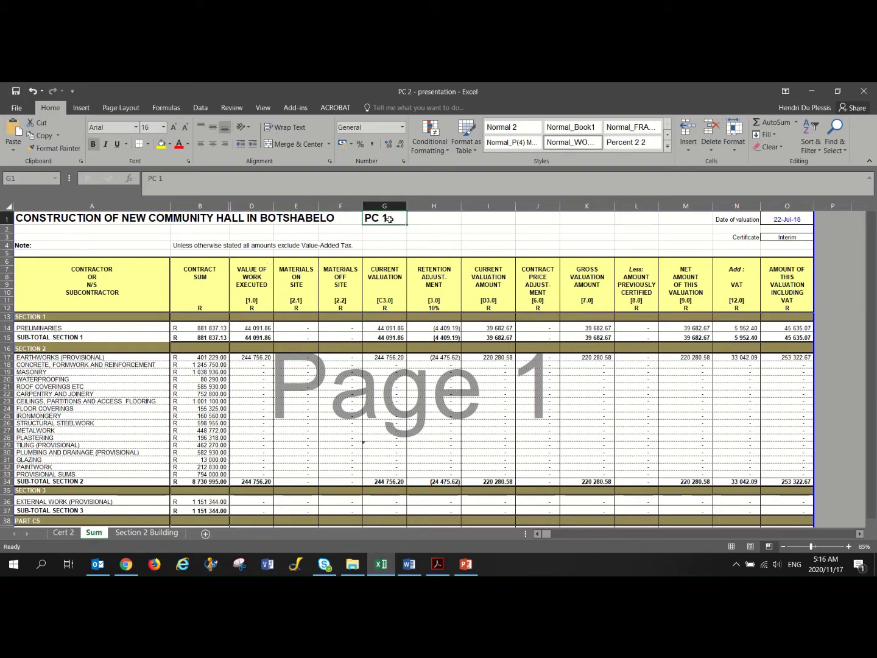
{"action": "left_click", "coordinate": [177, 178]}
{"action": "key", "text": "BackSpace"}
{"action": "type", "text": "2"}
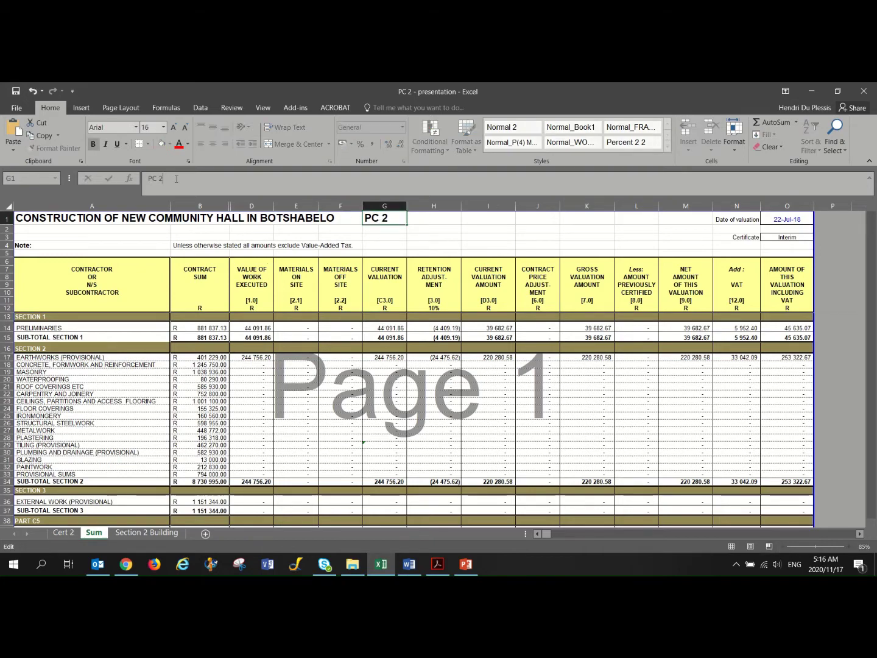
{"action": "left_click", "coordinate": [469, 236]}
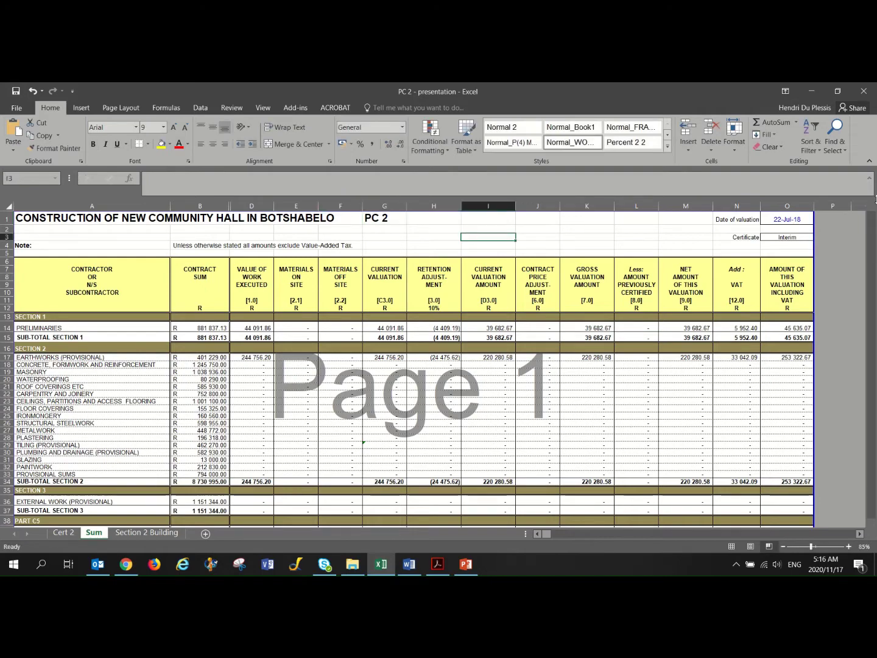
Set the Sum sheet's date of valuation to 2018/08/22.
{"action": "left_click", "coordinate": [787, 220]}
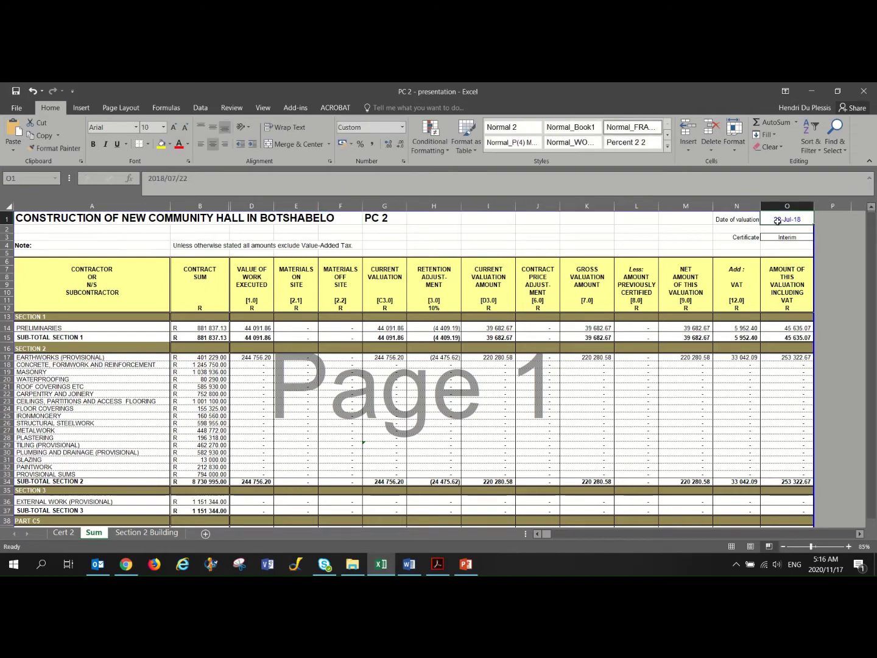
{"action": "left_click", "coordinate": [174, 179]}
{"action": "key", "text": "BackSpace"}
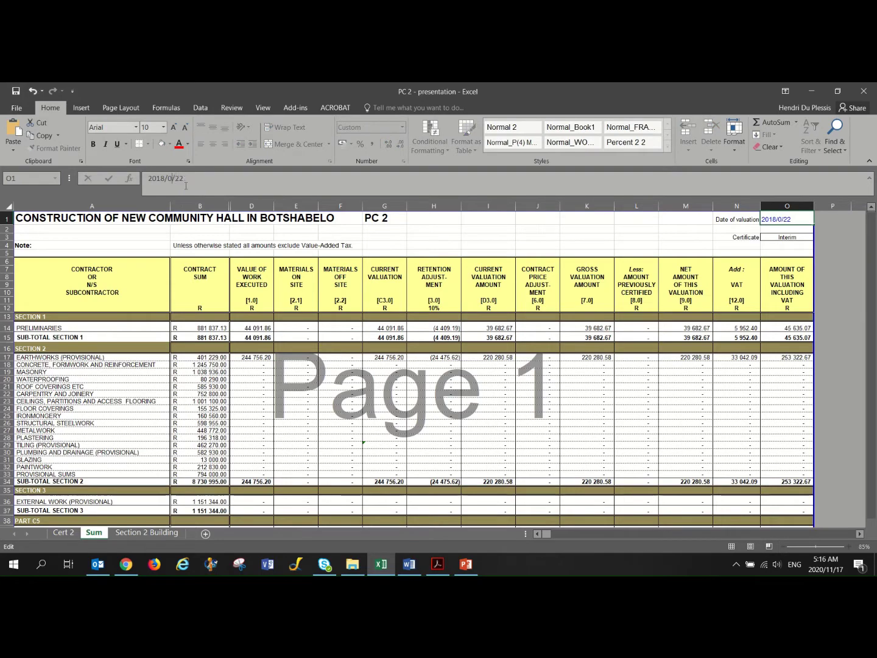
{"action": "type", "text": "8"}
{"action": "key", "text": "Return"}
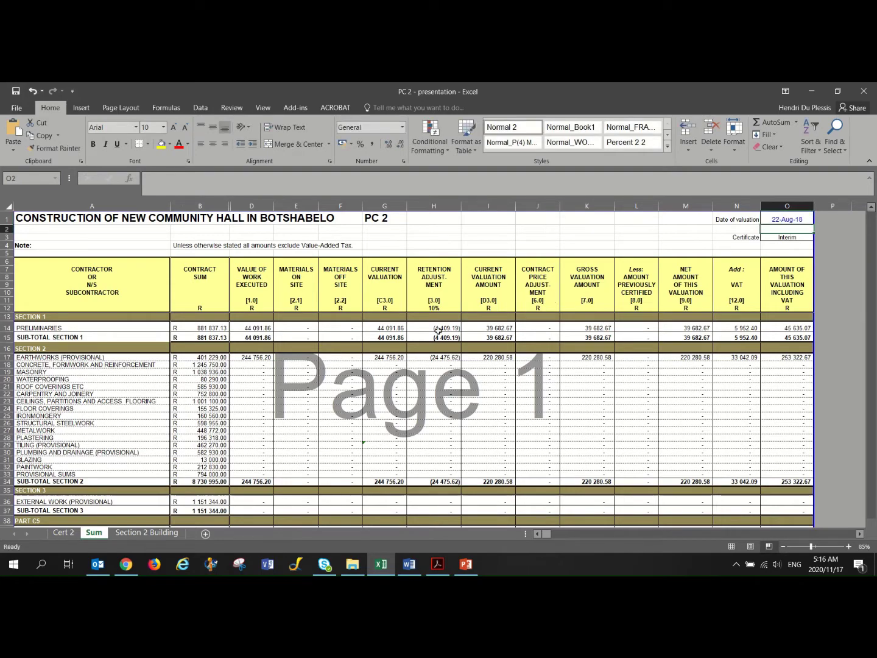
Copy the Gross Valuation Amount figures from the Preliminaries row down to the Total row, K14:K43.
{"action": "scroll", "coordinate": [323, 377], "scroll_direction": "up", "scroll_amount": 1}
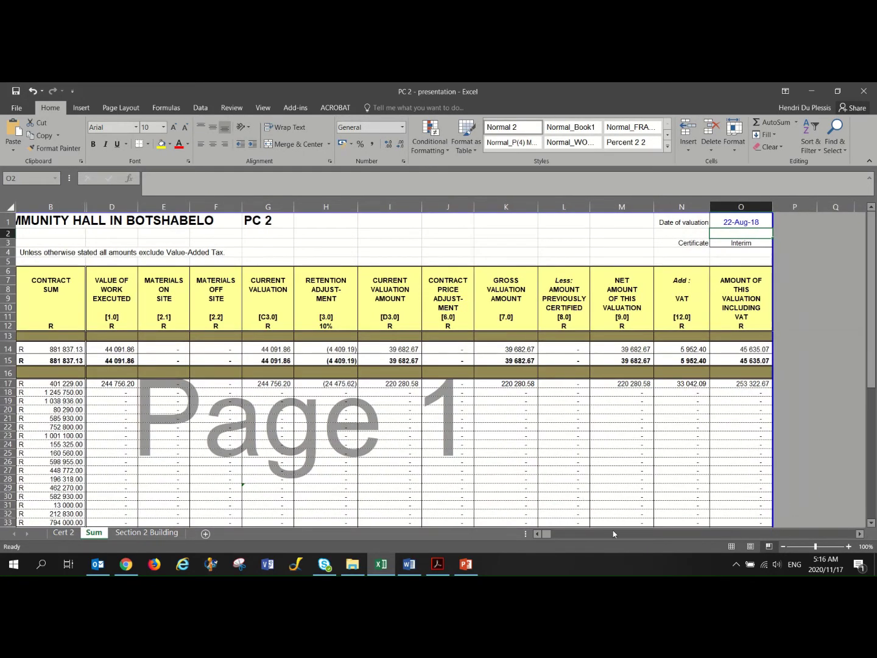
{"action": "left_click", "coordinate": [537, 535]}
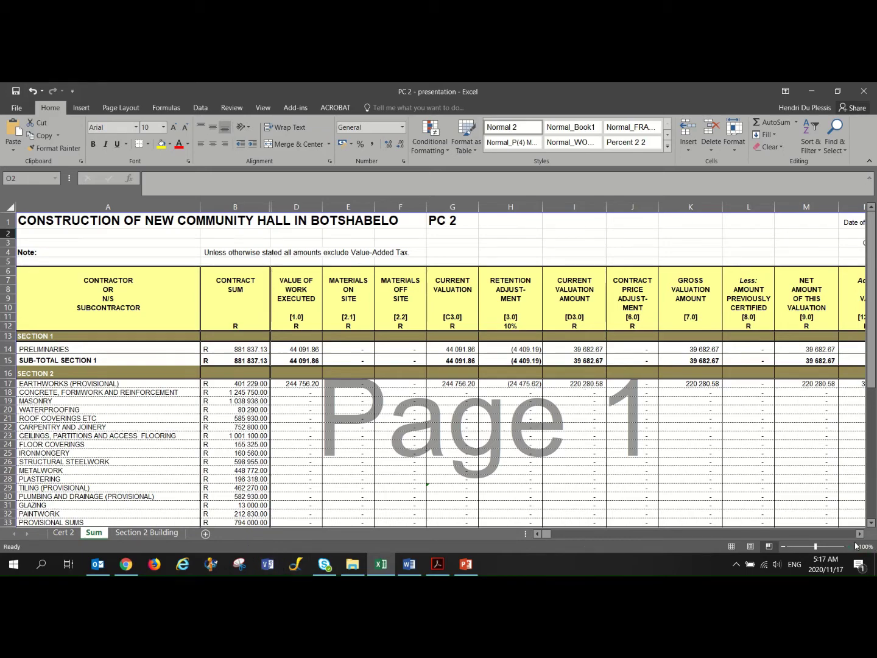
{"action": "scroll", "coordinate": [709, 459], "scroll_direction": "down", "scroll_amount": 1}
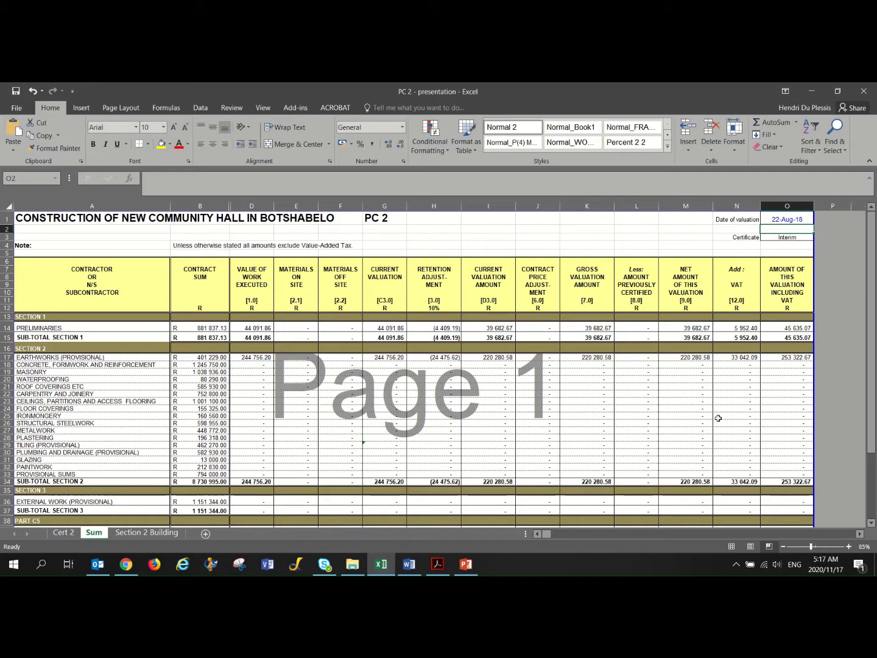
{"action": "scroll", "coordinate": [649, 403], "scroll_direction": "down", "scroll_amount": 1}
{"action": "scroll", "coordinate": [648, 404], "scroll_direction": "up", "scroll_amount": 1}
{"action": "left_click", "coordinate": [645, 201]}
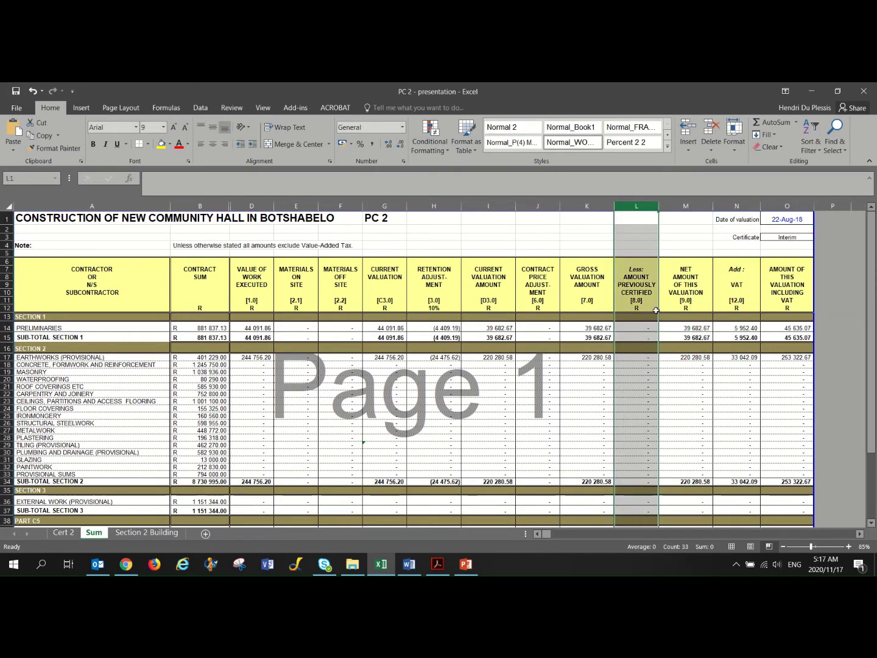
{"action": "left_click", "coordinate": [634, 373]}
{"action": "left_click_drag", "start_coordinate": [606, 328], "coordinate": [590, 504]}
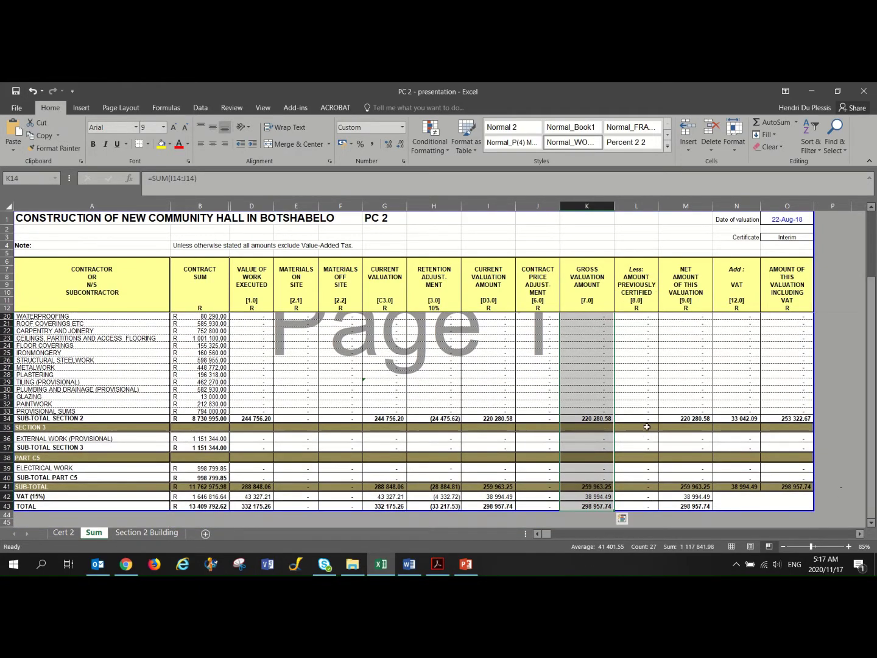
{"action": "scroll", "coordinate": [646, 426], "scroll_direction": "up", "scroll_amount": 3}
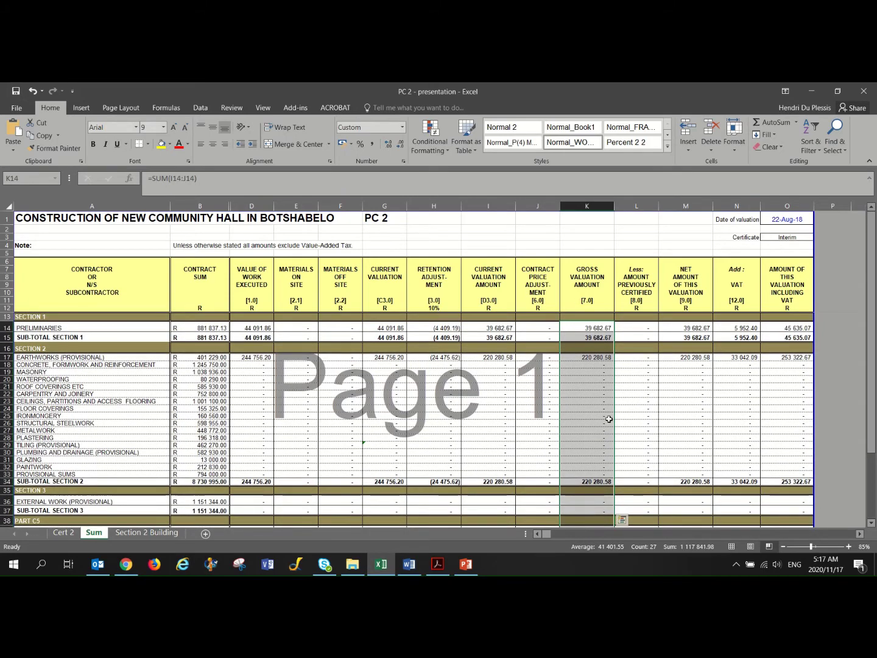
{"action": "key", "text": "ctrl+c"}
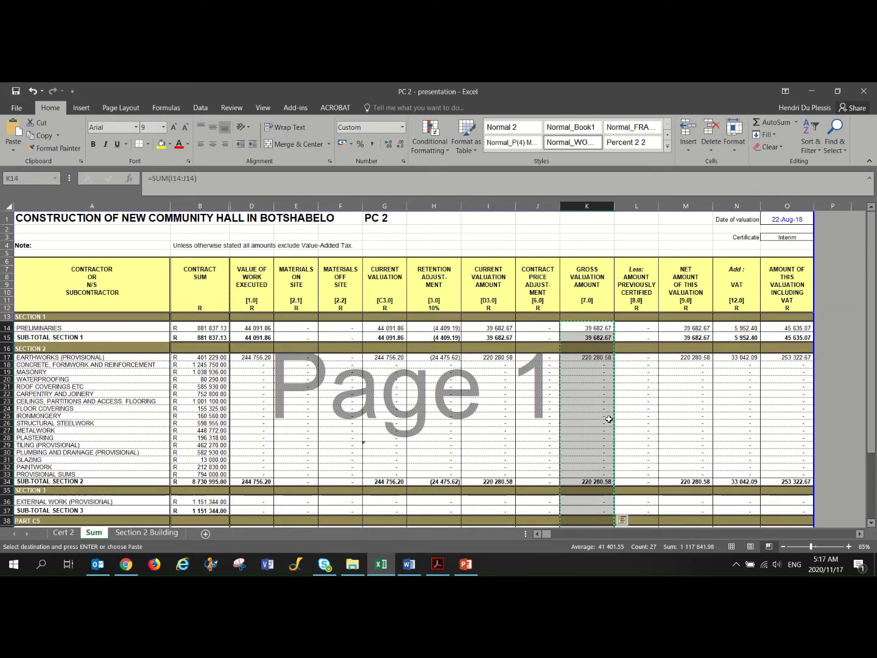
Paste the copied gross amounts as values only into the Less: Amount Previously Certified column, starting at L14.
{"action": "left_click", "coordinate": [632, 331]}
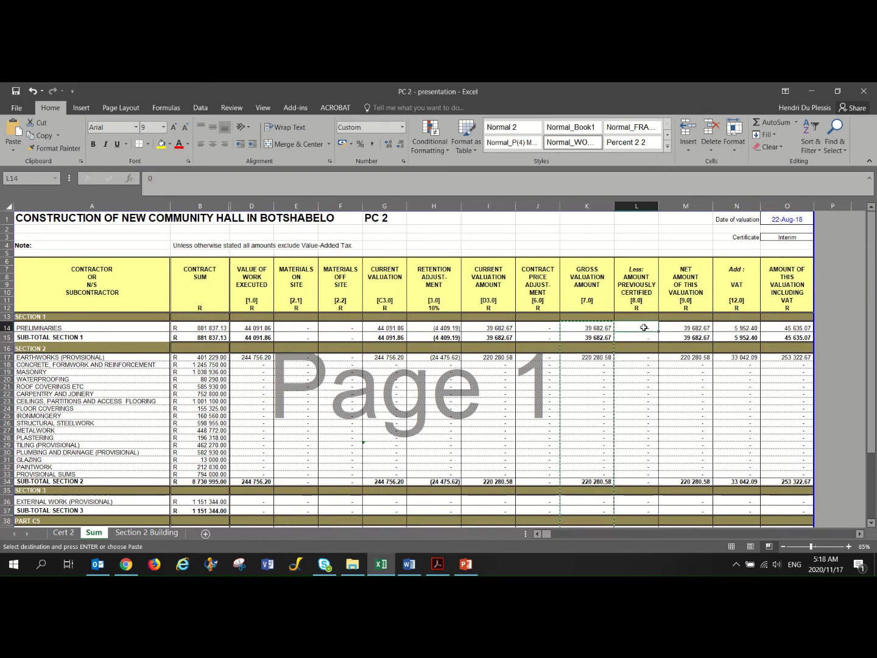
{"action": "key", "text": "ctrl+shift+Down"}
{"action": "key", "text": "ctrl+v"}
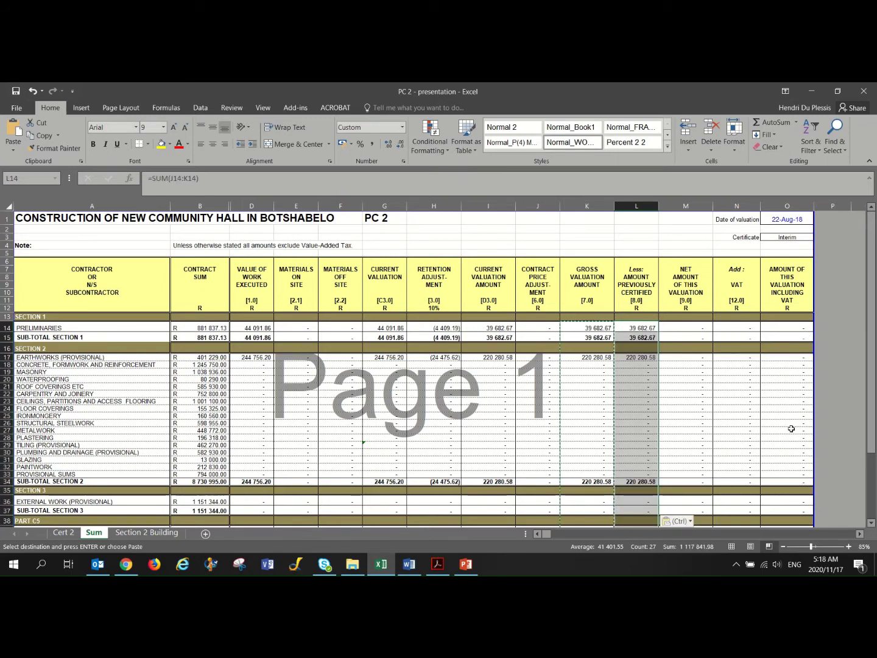
{"action": "left_click", "coordinate": [679, 521]}
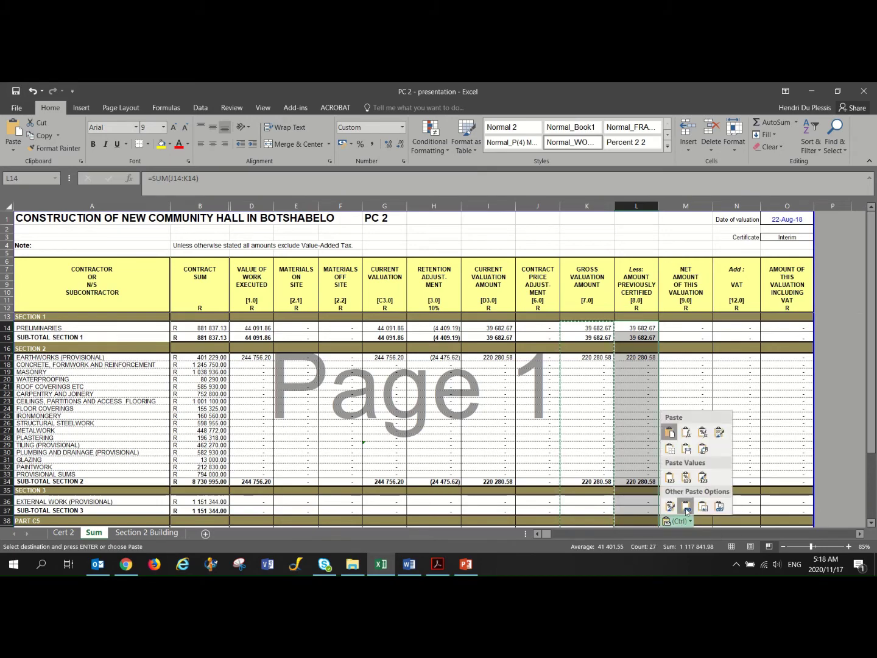
{"action": "left_click", "coordinate": [672, 478]}
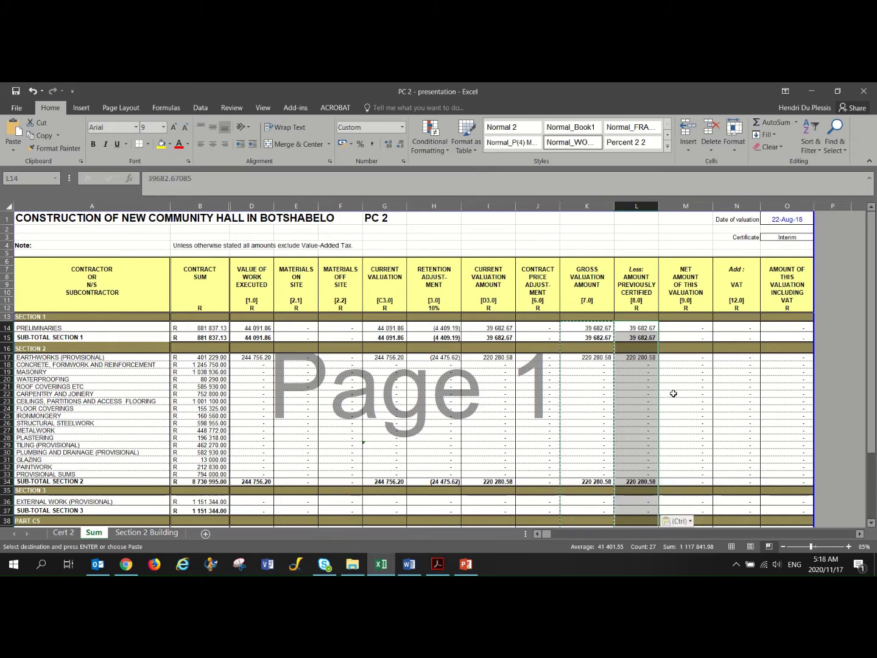
Compare the Preliminaries entry in Amount Previously Certified with its source formula in Gross Valuation Amount.
{"action": "left_click", "coordinate": [638, 331]}
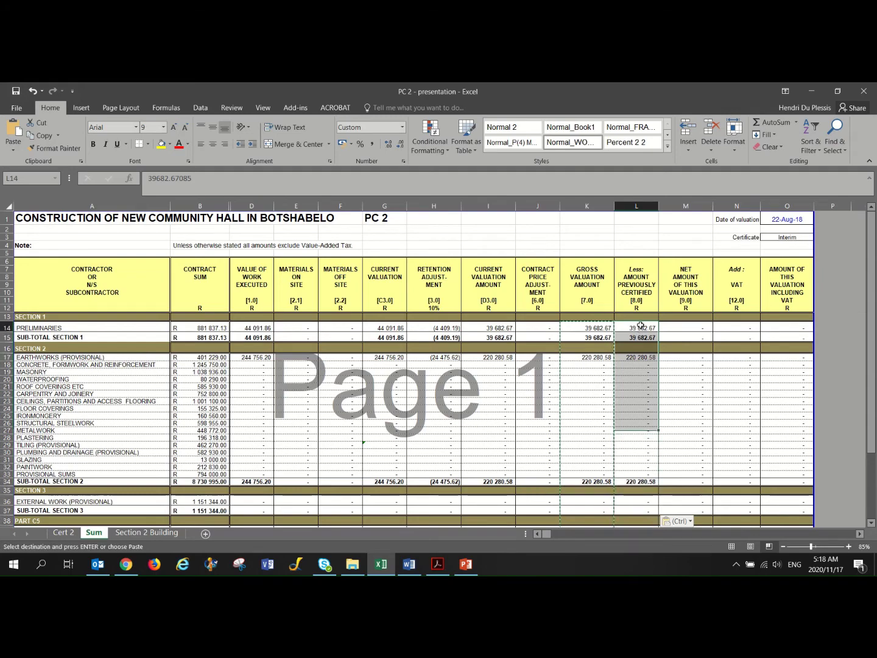
{"action": "left_click", "coordinate": [638, 336]}
{"action": "key", "text": "Up"}
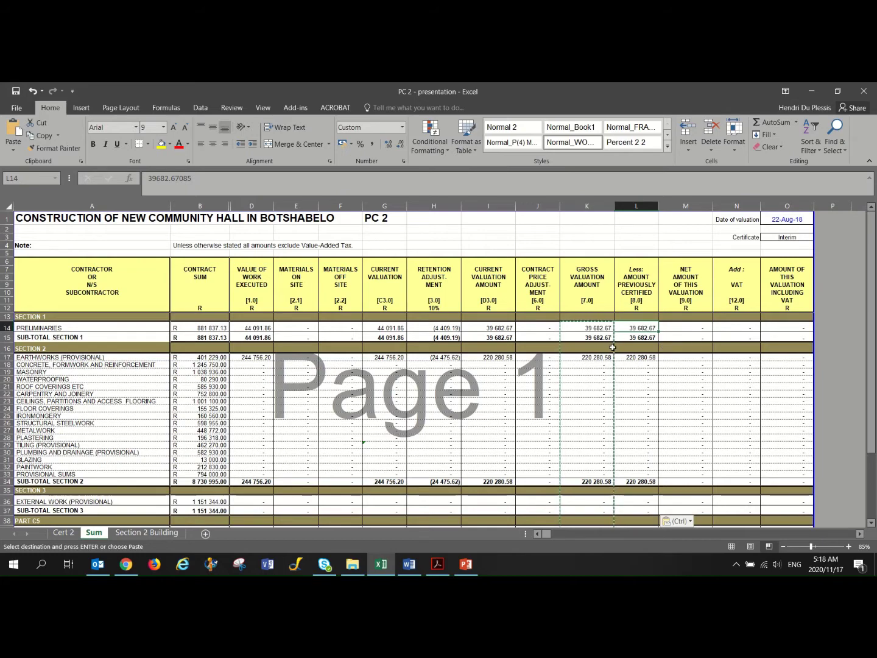
{"action": "key", "text": "Left"}
{"action": "scroll", "coordinate": [605, 338], "scroll_direction": "down", "scroll_amount": 2}
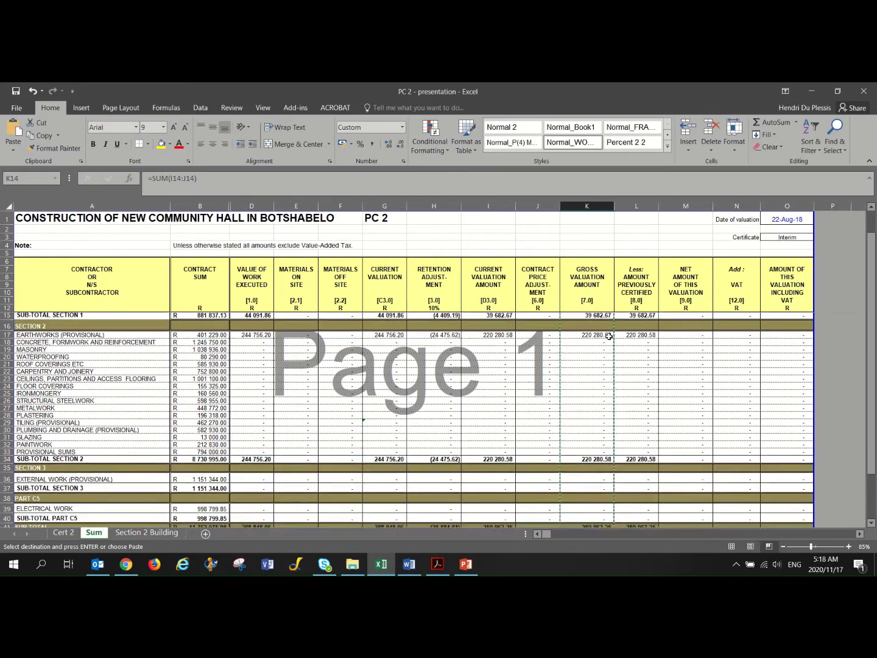
{"action": "scroll", "coordinate": [600, 342], "scroll_direction": "up", "scroll_amount": 1}
{"action": "scroll", "coordinate": [600, 342], "scroll_direction": "up", "scroll_amount": 1}
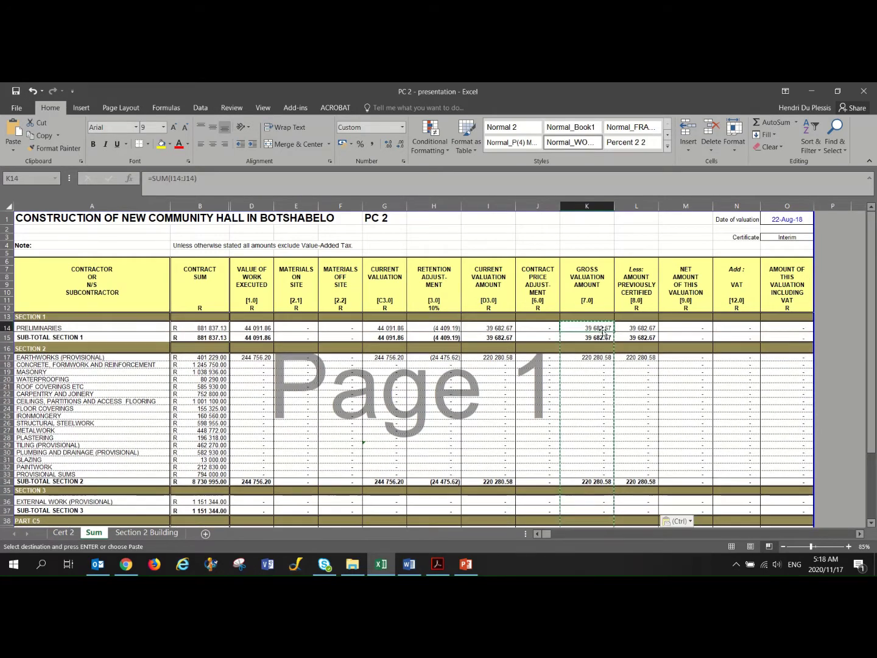
{"action": "left_click", "coordinate": [641, 329]}
{"action": "scroll", "coordinate": [680, 344], "scroll_direction": "up", "scroll_amount": 1}
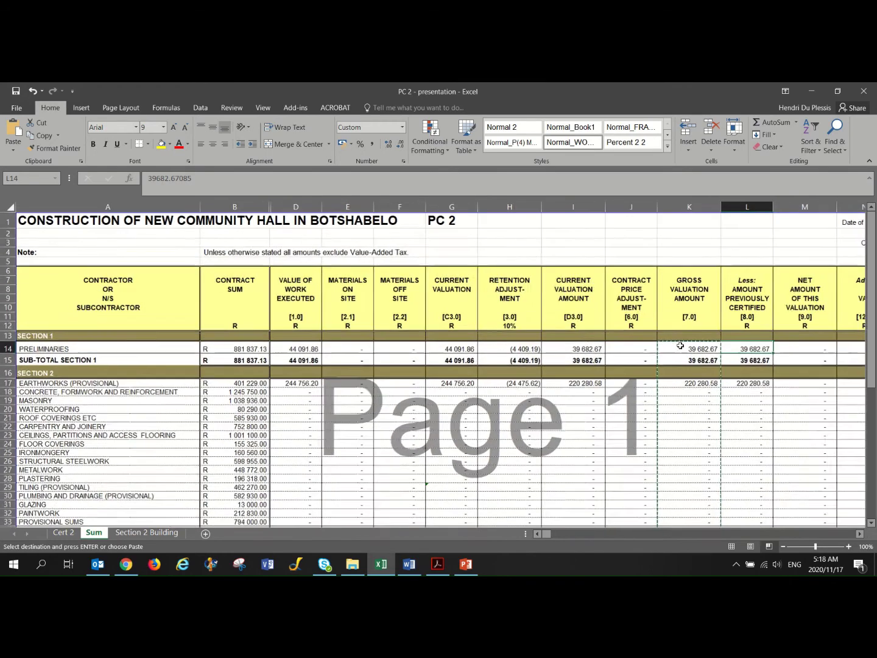
Check the Net Amount of This Valuation column from Preliminaries to Total, including its formula based on gross and previously certified amounts.
{"action": "left_click", "coordinate": [859, 535]}
{"action": "left_click", "coordinate": [860, 535]}
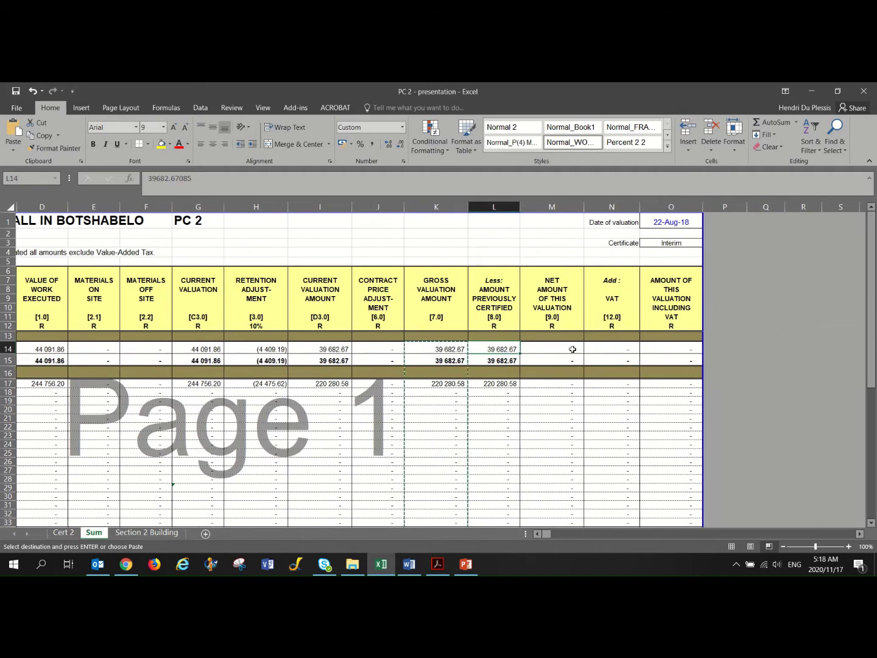
{"action": "left_click_drag", "start_coordinate": [572, 348], "coordinate": [587, 496]}
{"action": "scroll", "coordinate": [506, 421], "scroll_direction": "up", "scroll_amount": 5}
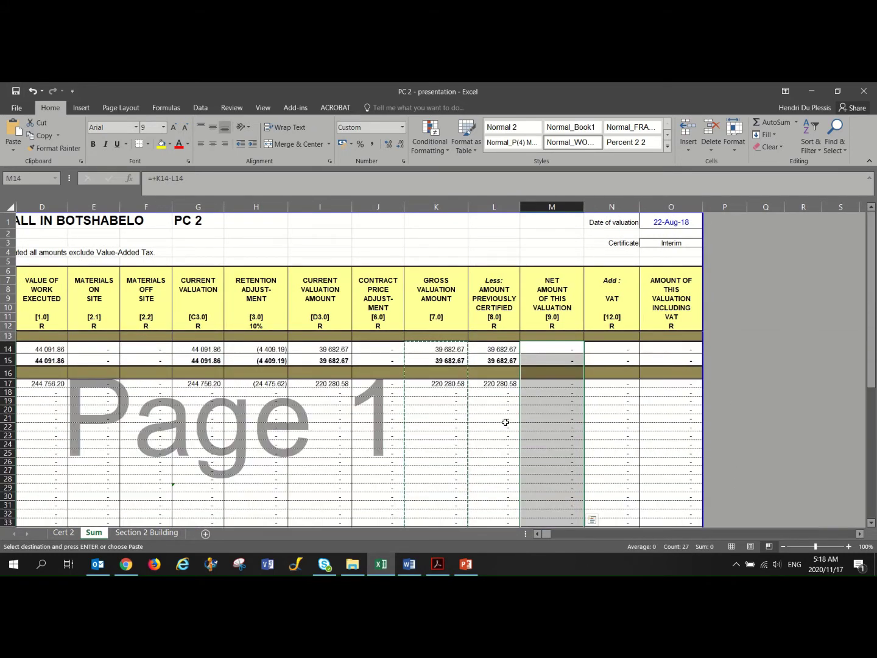
{"action": "left_click", "coordinate": [538, 534]}
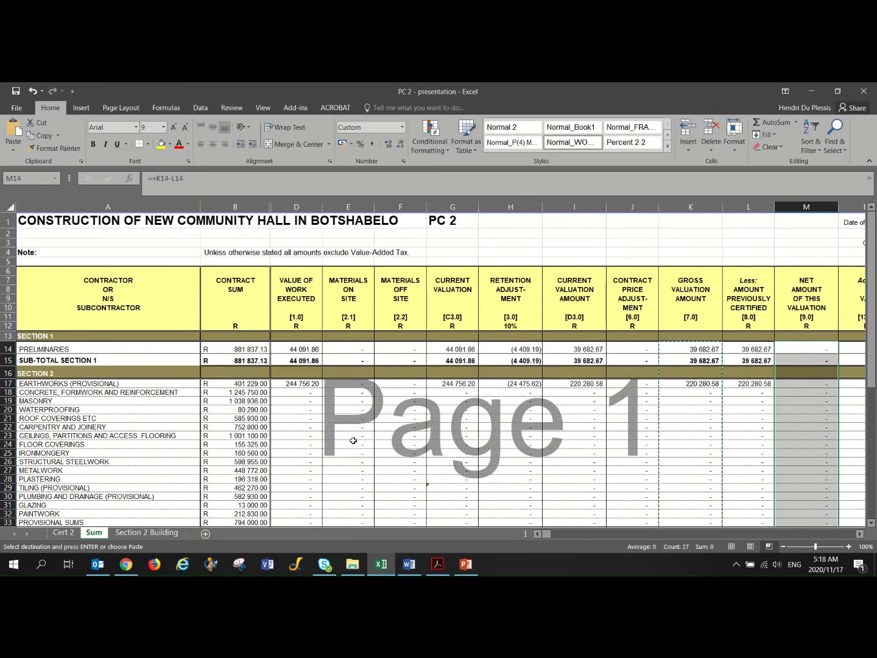
{"action": "left_click", "coordinate": [860, 535]}
{"action": "scroll", "coordinate": [616, 426], "scroll_direction": "down", "scroll_amount": 5}
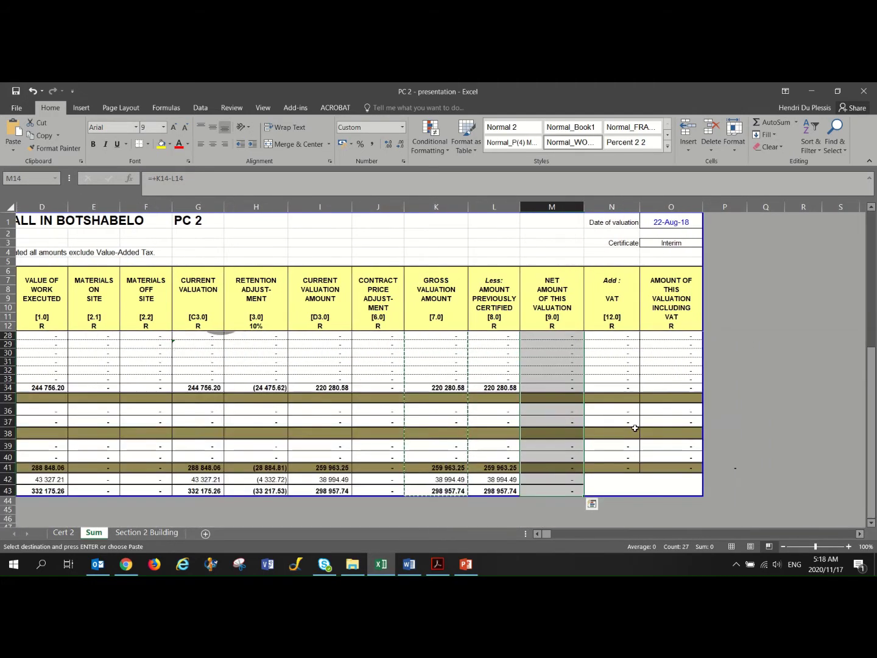
Open the Section 2 Building sheet and examine the Bill No. 1 percentages complete and the Prev Cert, This Cert and cumulative columns.
{"action": "scroll", "coordinate": [616, 426], "scroll_direction": "up", "scroll_amount": 5}
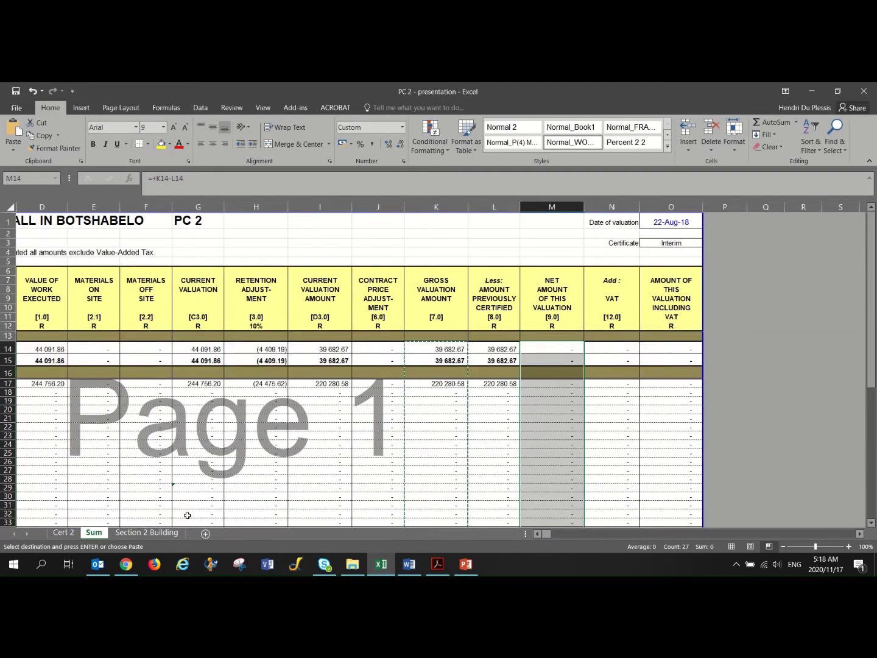
{"action": "left_click", "coordinate": [158, 535]}
{"action": "scroll", "coordinate": [448, 373], "scroll_direction": "up", "scroll_amount": 20}
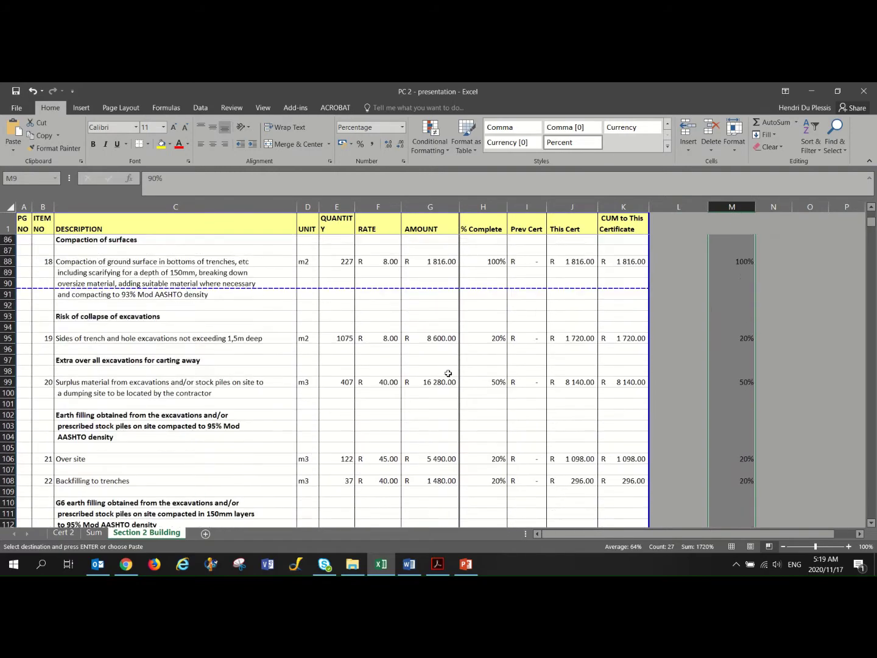
{"action": "scroll", "coordinate": [558, 380], "scroll_direction": "down", "scroll_amount": 6}
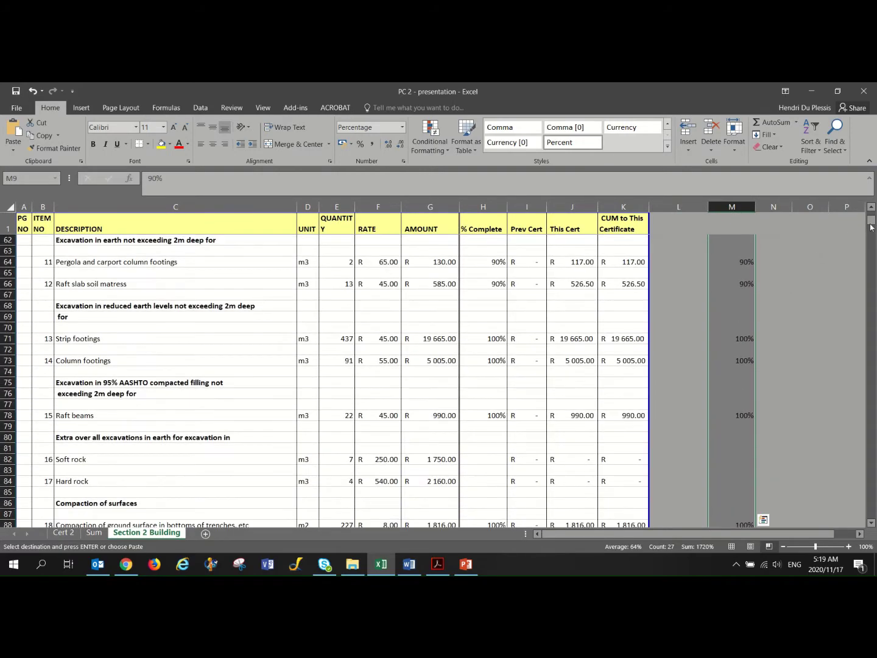
{"action": "left_click", "coordinate": [783, 302]}
{"action": "left_click_drag", "start_coordinate": [872, 220], "coordinate": [874, 195]}
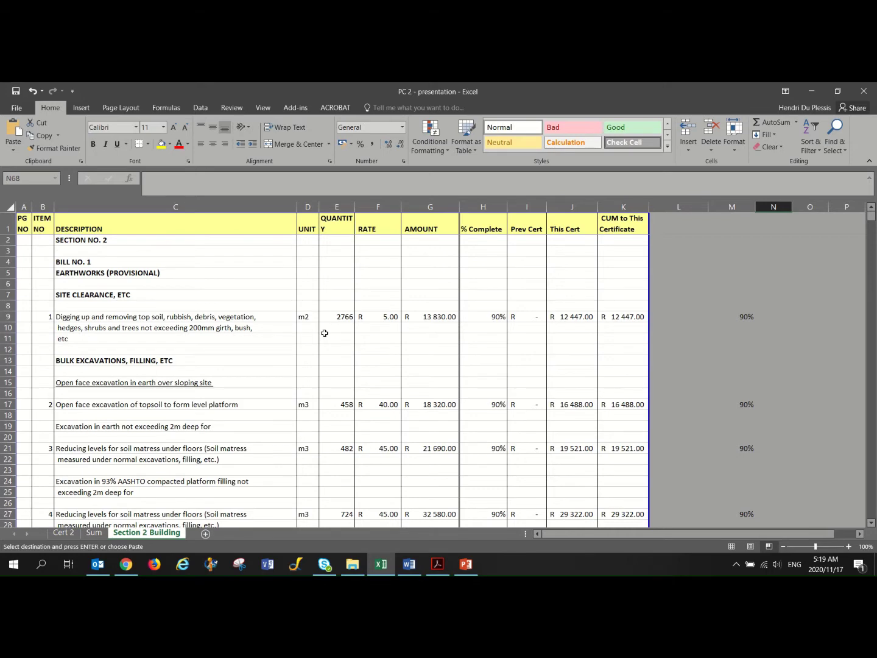
{"action": "scroll", "coordinate": [325, 333], "scroll_direction": "down", "scroll_amount": 7}
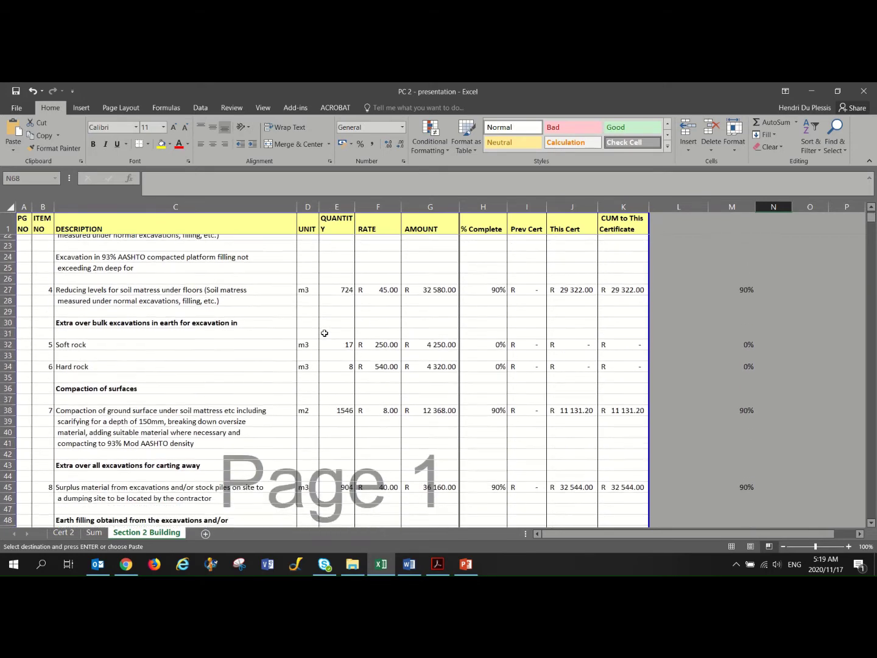
{"action": "scroll", "coordinate": [325, 333], "scroll_direction": "up", "scroll_amount": 3}
{"action": "scroll", "coordinate": [325, 334], "scroll_direction": "up", "scroll_amount": 4}
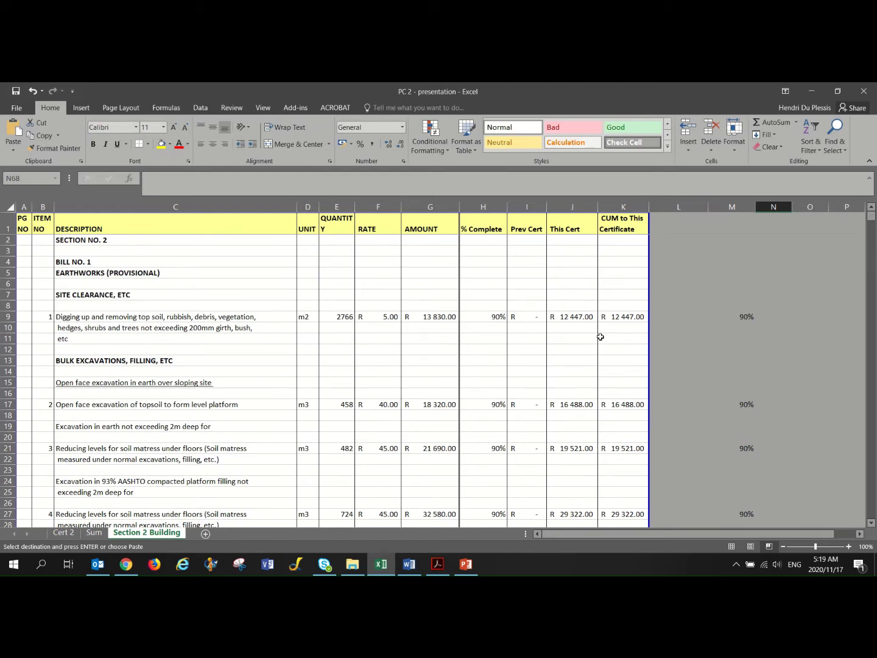
Widen the Prev Cert column slightly and copy the CUM to This Certificate amounts for items 1 to 30, K9:K142.
{"action": "left_click_drag", "start_coordinate": [546, 209], "coordinate": [557, 342]}
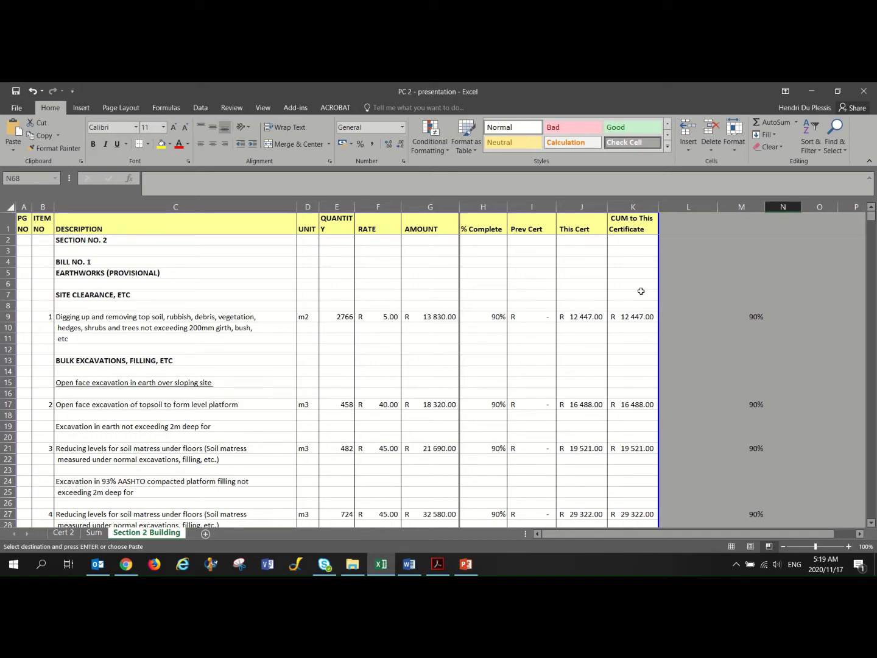
{"action": "left_click_drag", "start_coordinate": [639, 318], "coordinate": [638, 491]}
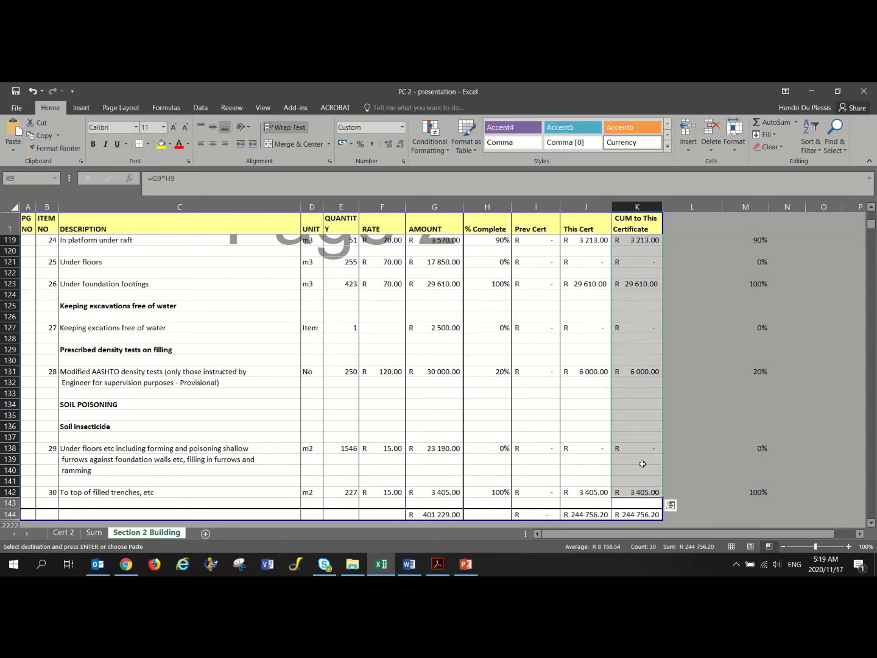
{"action": "scroll", "coordinate": [643, 464], "scroll_direction": "up", "scroll_amount": 11}
{"action": "scroll", "coordinate": [642, 464], "scroll_direction": "up", "scroll_amount": 20}
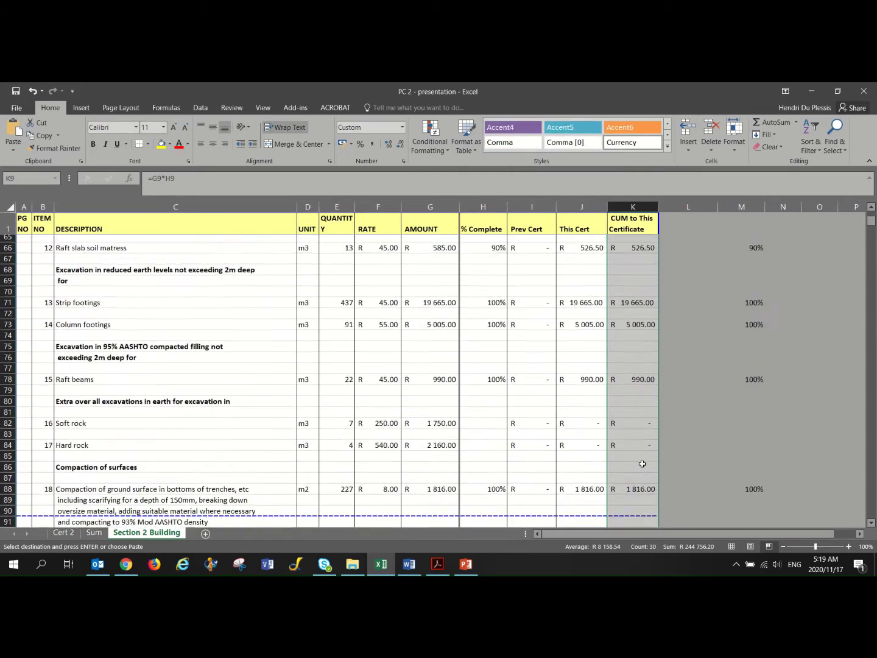
{"action": "scroll", "coordinate": [643, 464], "scroll_direction": "up", "scroll_amount": 1}
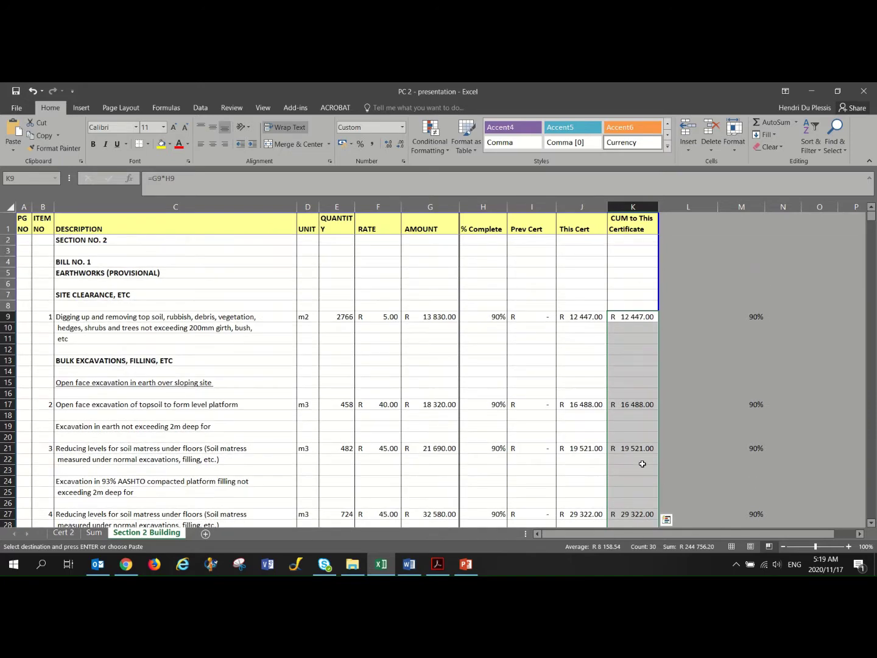
{"action": "key", "text": "ctrl+c"}
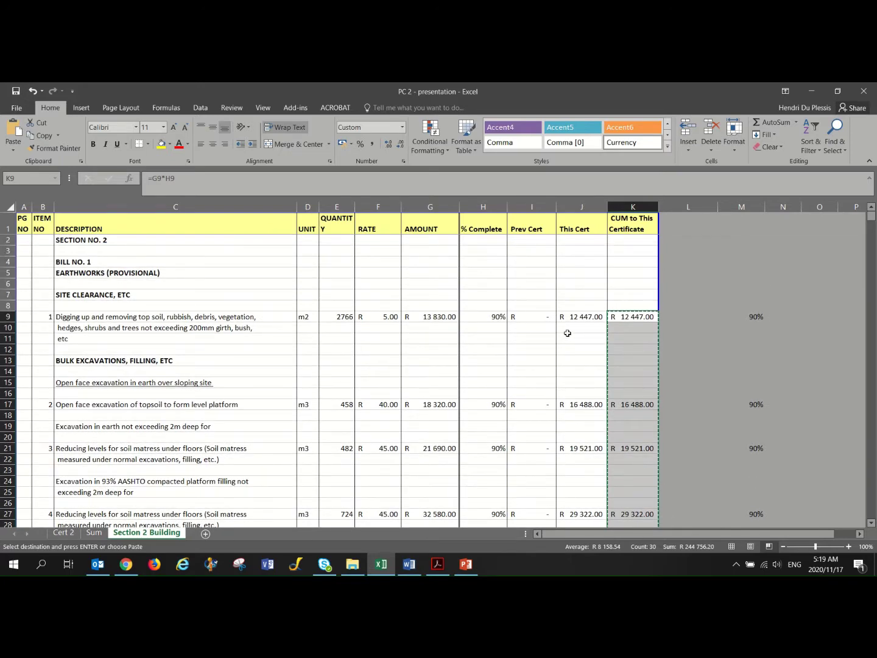
Paste the copied cumulative amounts as values only into the Prev Cert column, starting at I9.
{"action": "left_click", "coordinate": [545, 317]}
{"action": "key", "text": "ctrl+shift+Down"}
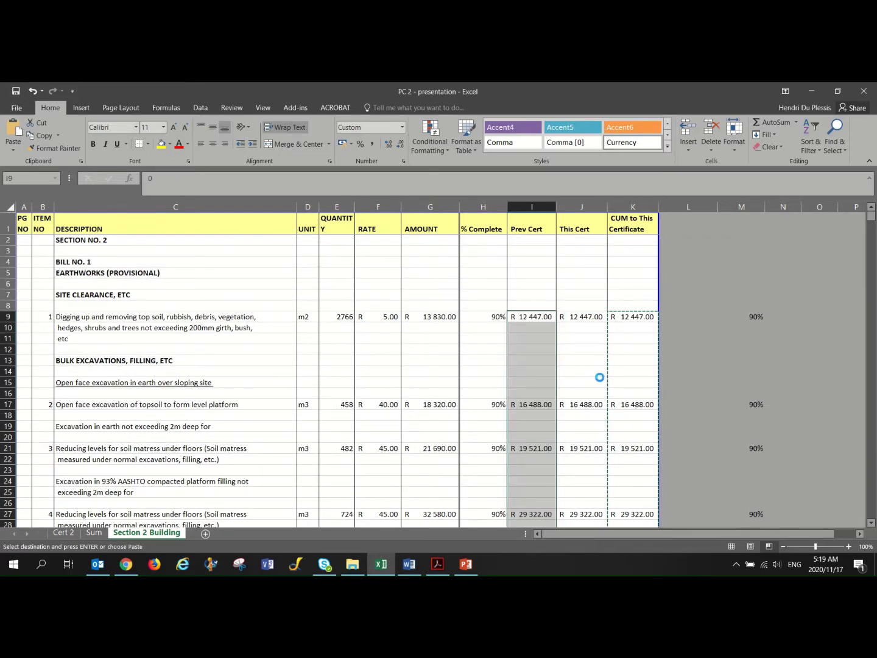
{"action": "key", "text": "ctrl+v"}
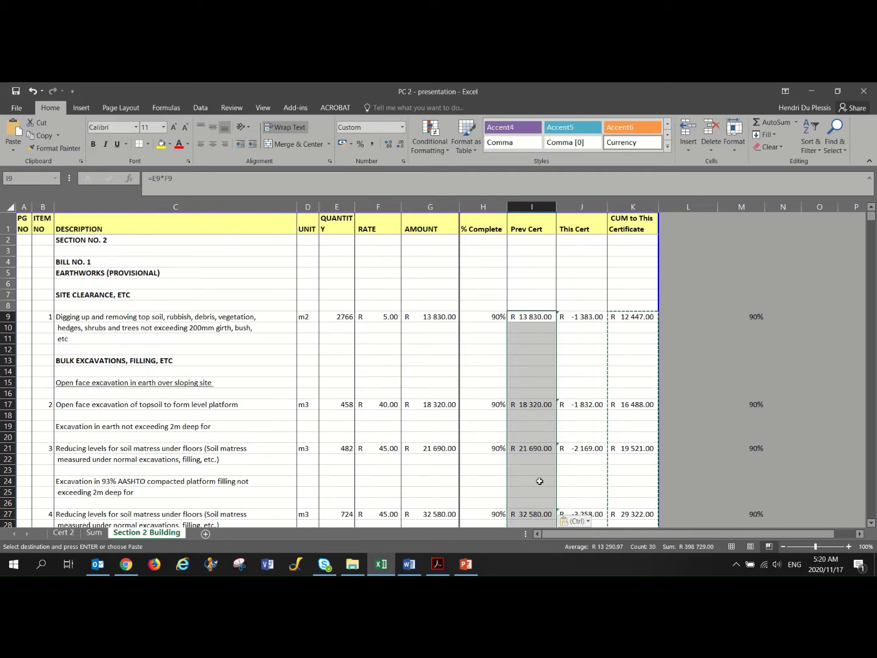
{"action": "left_click", "coordinate": [564, 522]}
{"action": "left_click", "coordinate": [573, 480]}
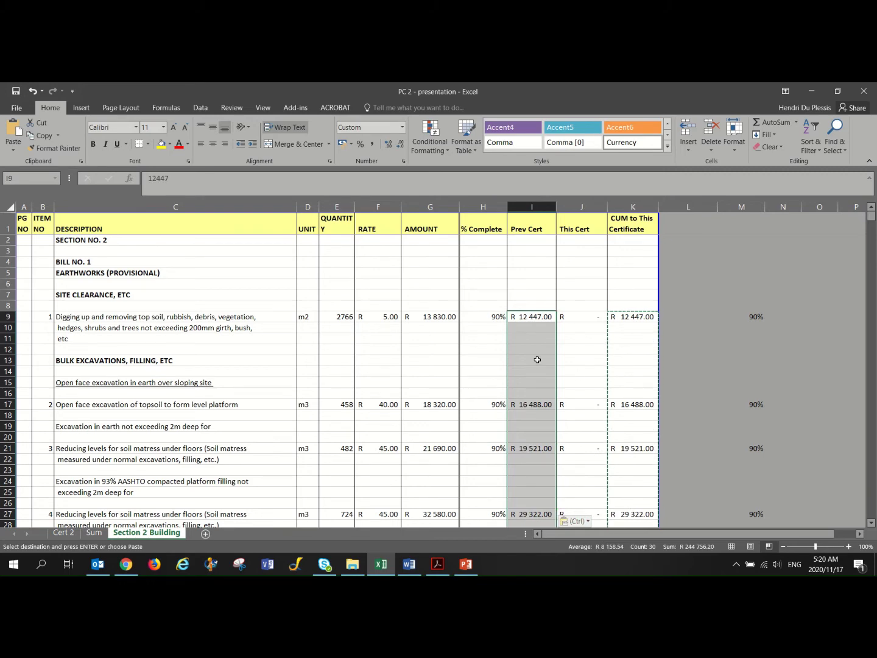
Check the This Cert column down the list of Bill No. 1 items against the pasted previous amounts.
{"action": "left_click", "coordinate": [569, 351]}
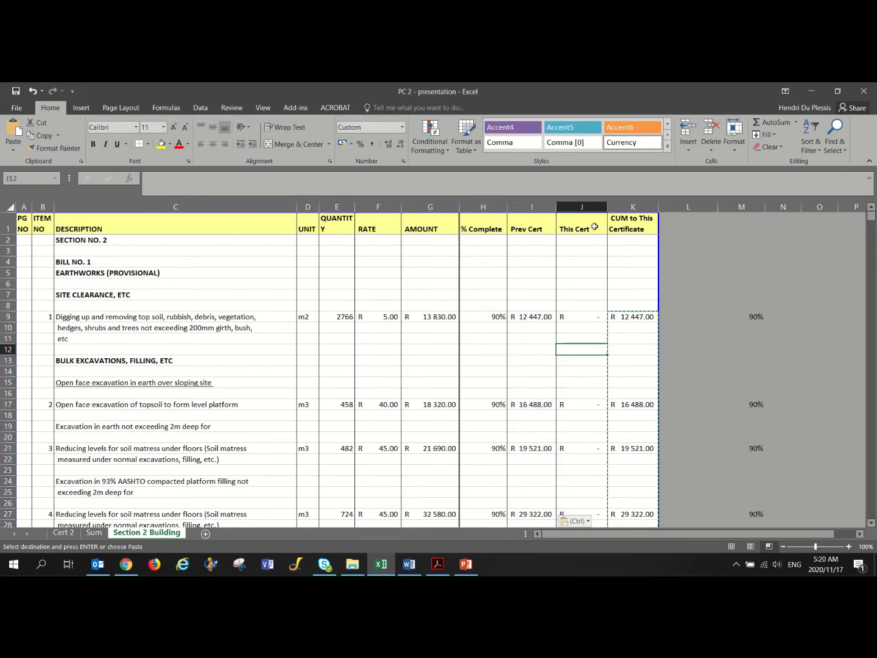
{"action": "left_click", "coordinate": [584, 207]}
{"action": "scroll", "coordinate": [570, 348], "scroll_direction": "down", "scroll_amount": 7}
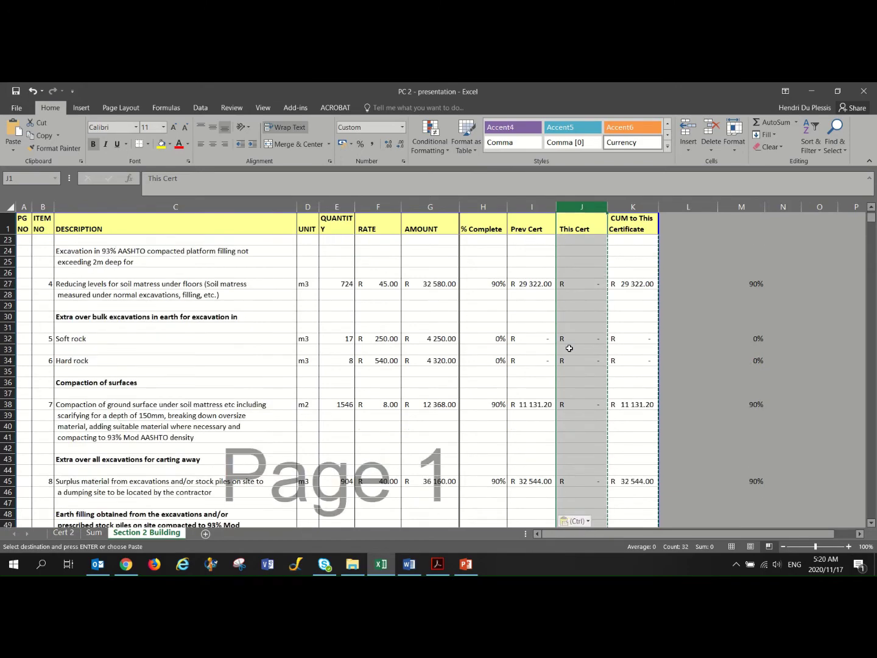
{"action": "scroll", "coordinate": [568, 347], "scroll_direction": "down", "scroll_amount": 18}
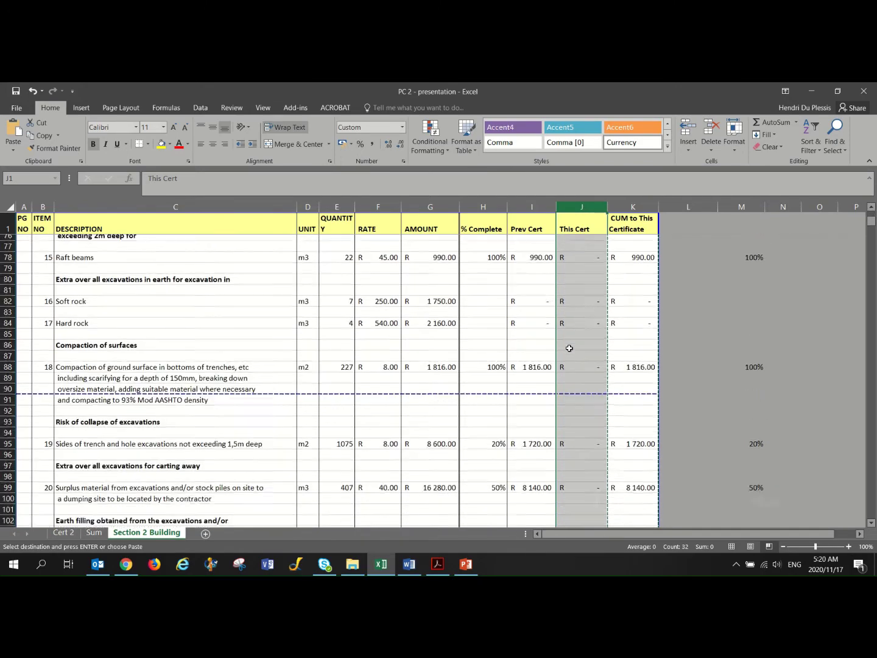
{"action": "scroll", "coordinate": [568, 348], "scroll_direction": "down", "scroll_amount": 12}
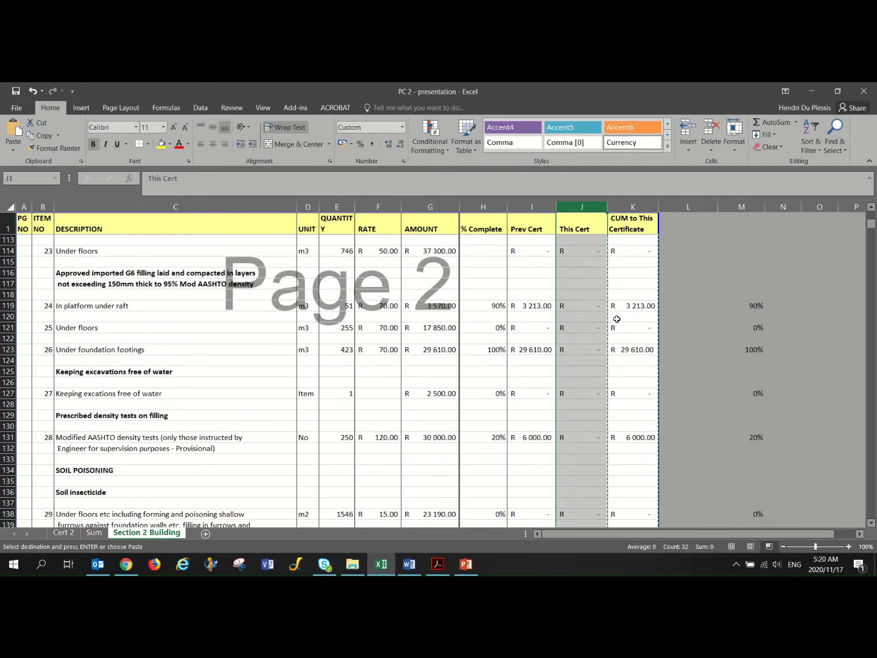
Compare item 24's cumulative, Prev Cert and This Cert cells in row 119, tracing the cells used by the This Cert formula.
{"action": "left_click", "coordinate": [633, 305]}
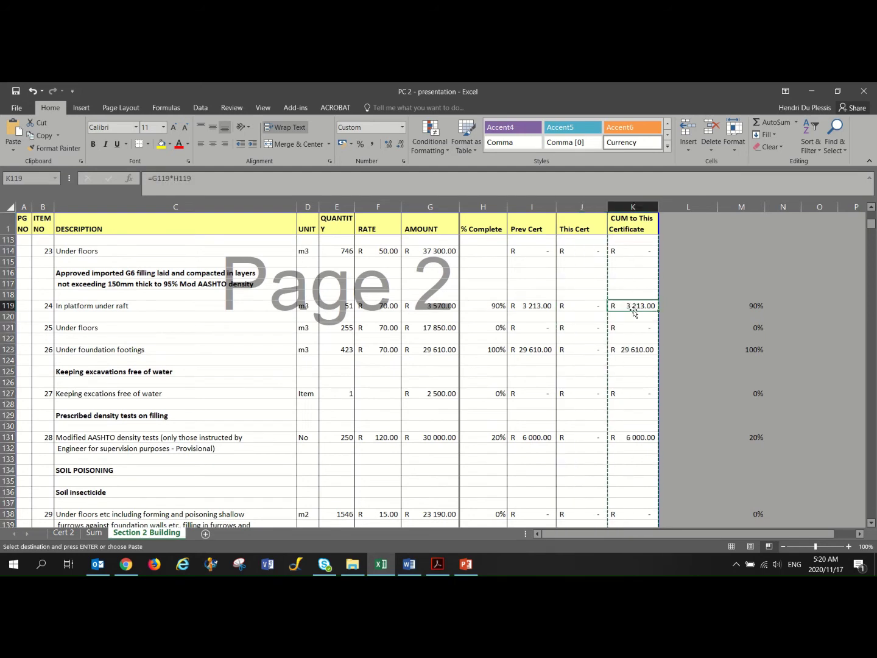
{"action": "left_click", "coordinate": [540, 304]}
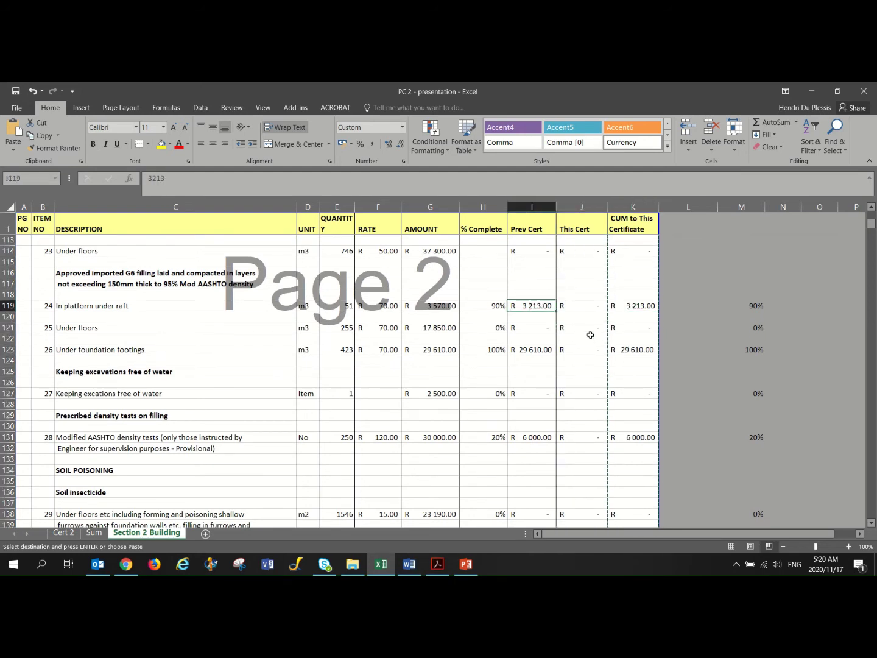
{"action": "left_click", "coordinate": [584, 305]}
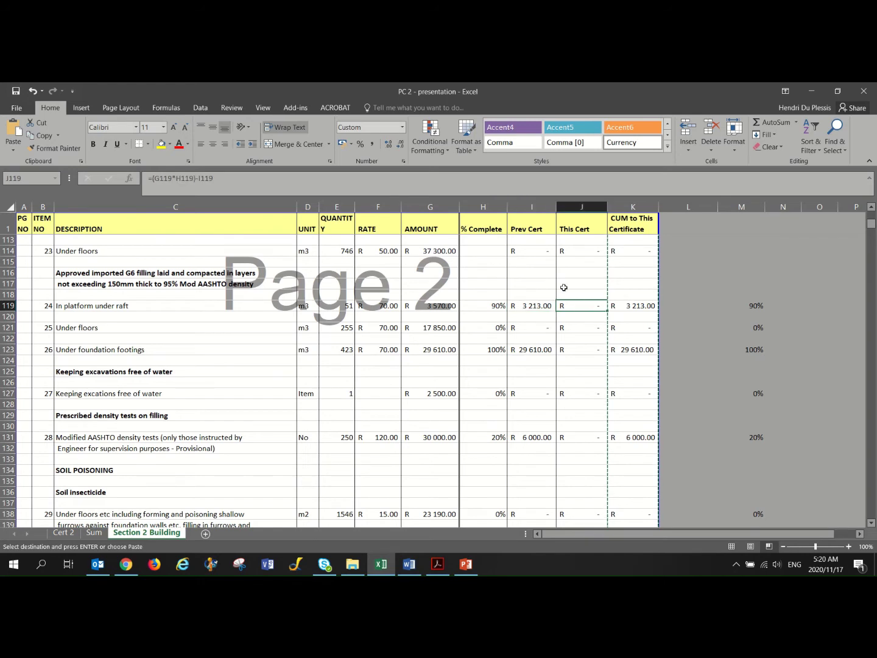
{"action": "left_click", "coordinate": [190, 178]}
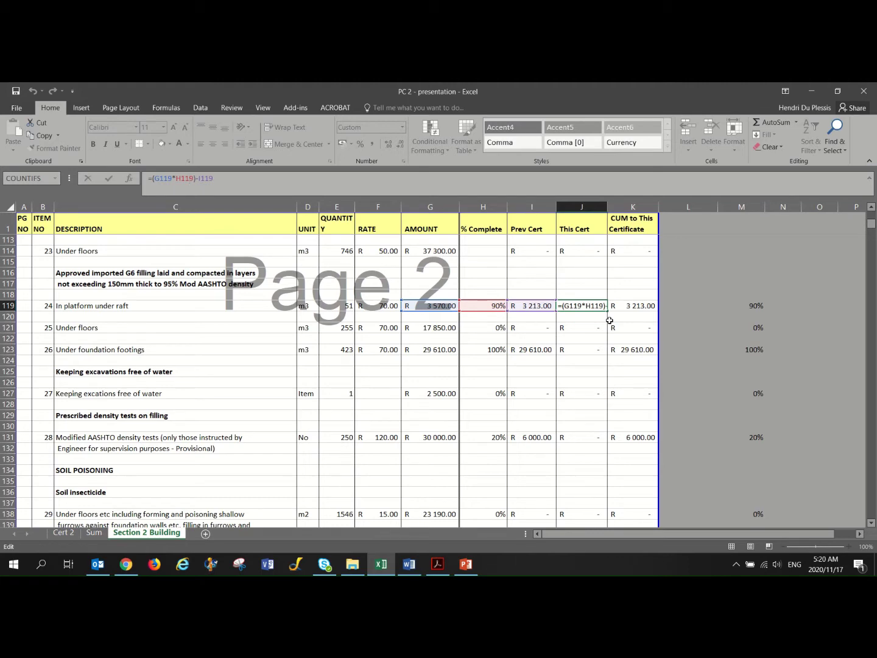
{"action": "key", "text": "Return"}
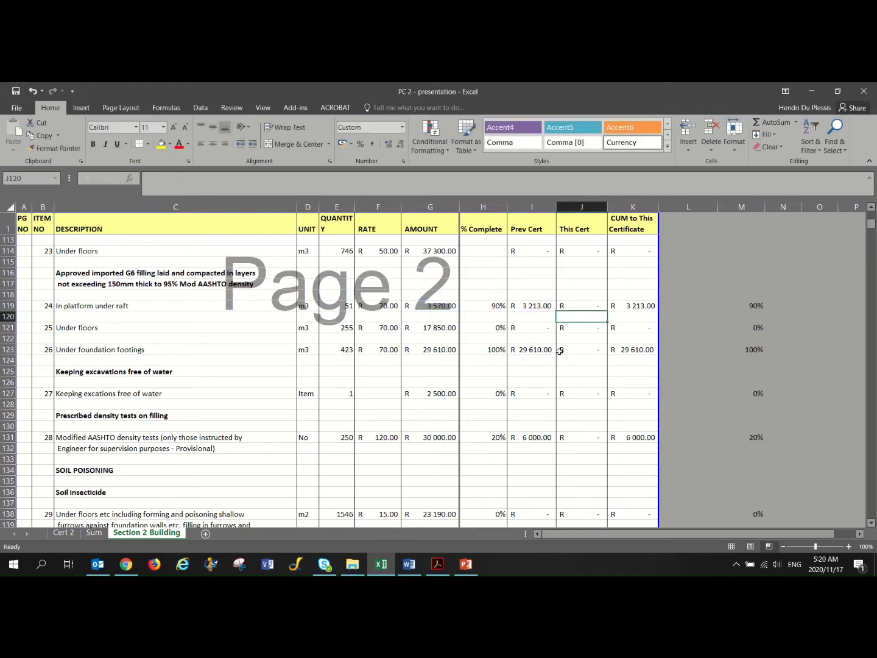
Autofit the Prev Cert column so its total in row 144 fits, and inspect that total's formula.
{"action": "scroll", "coordinate": [548, 353], "scroll_direction": "down", "scroll_amount": 7}
{"action": "scroll", "coordinate": [548, 304], "scroll_direction": "up", "scroll_amount": 1}
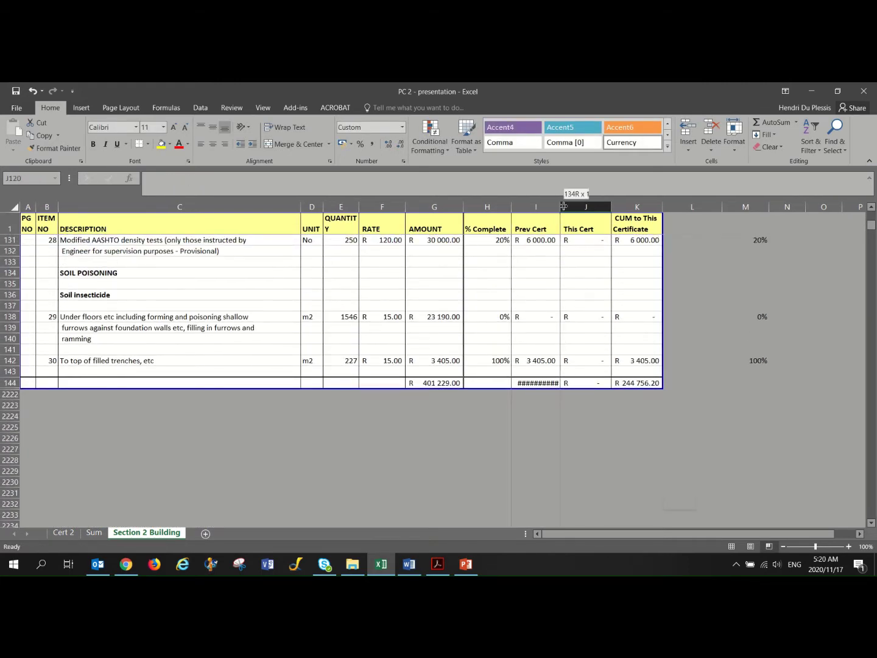
{"action": "double_click", "coordinate": [563, 205]}
{"action": "left_click", "coordinate": [551, 383]}
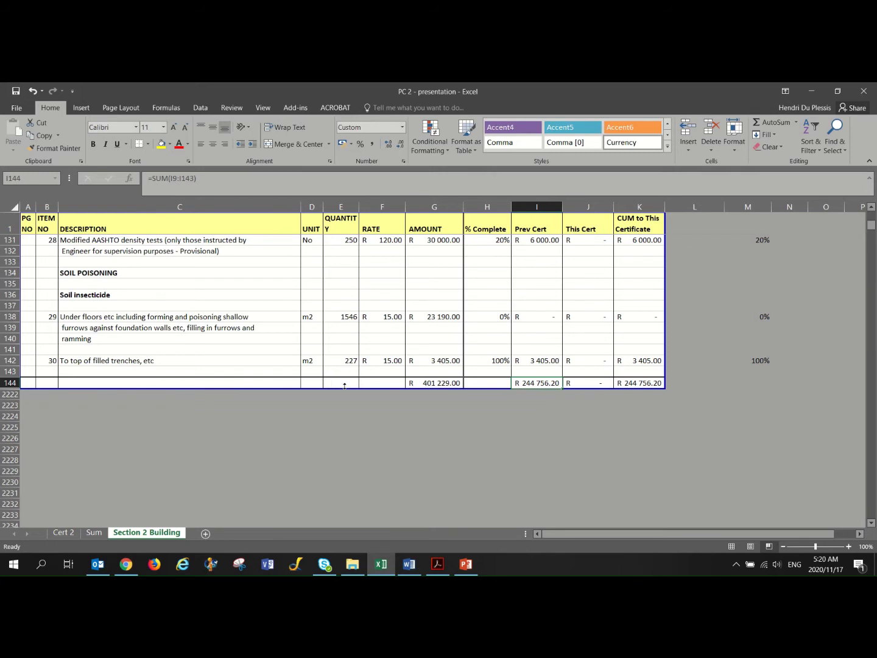
Consult the Question PC2 Word document for the Month 2 progress on Section 2 Bill 1, and return to the Excel workbook.
{"action": "scroll", "coordinate": [372, 396], "scroll_direction": "up", "scroll_amount": 17}
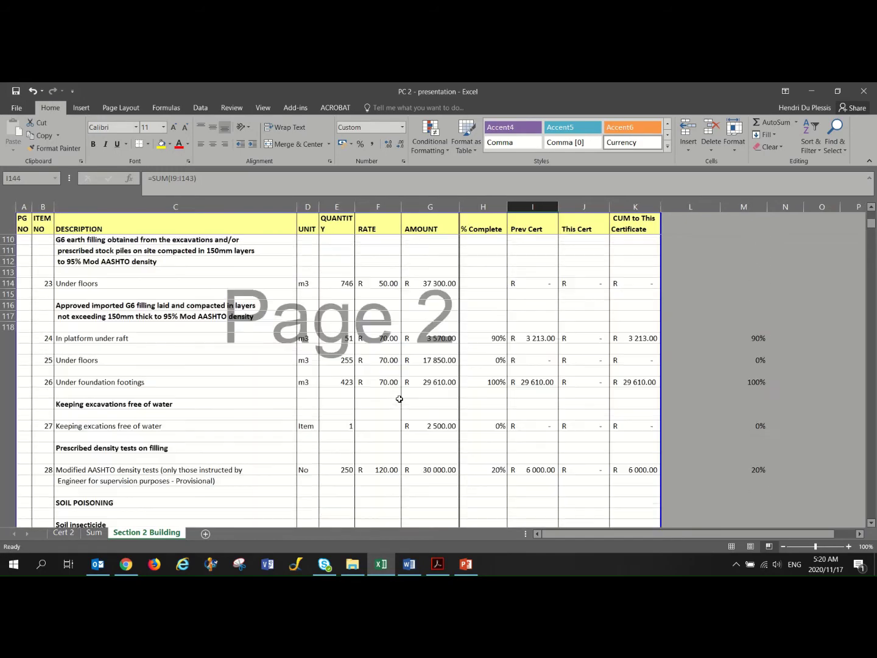
{"action": "scroll", "coordinate": [399, 399], "scroll_direction": "up", "scroll_amount": 5}
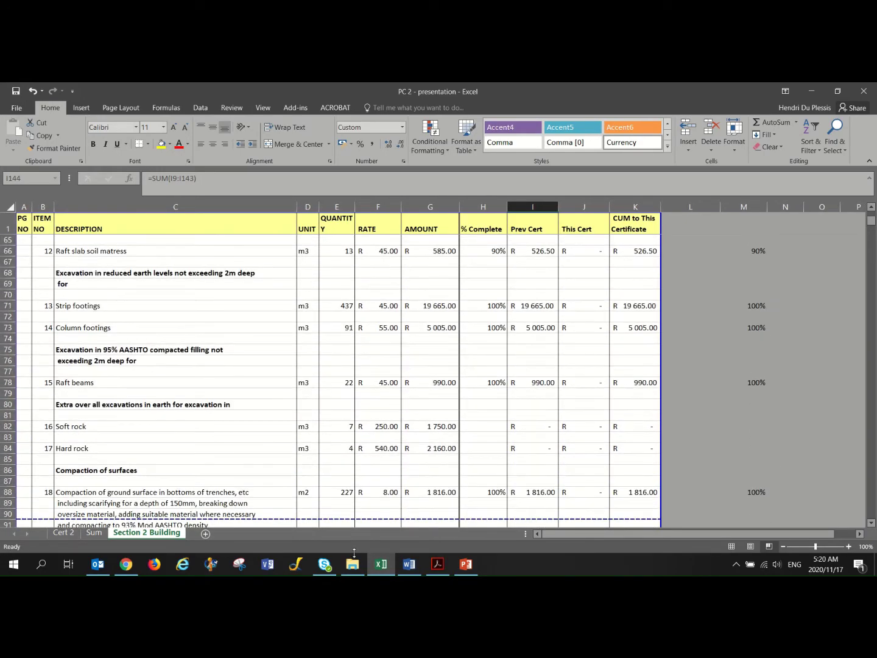
{"action": "left_click", "coordinate": [409, 564]}
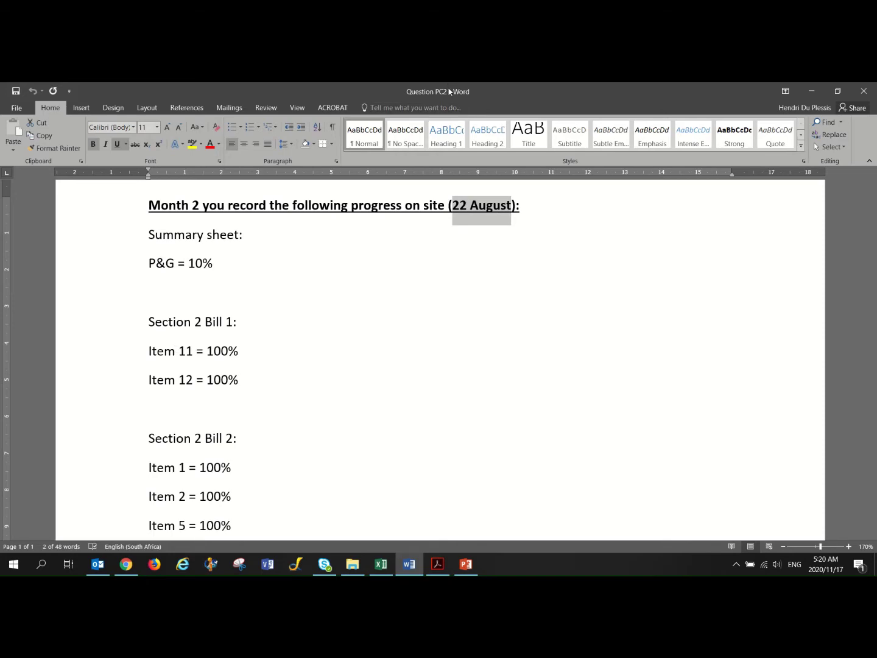
{"action": "key", "text": "alt+Tab"}
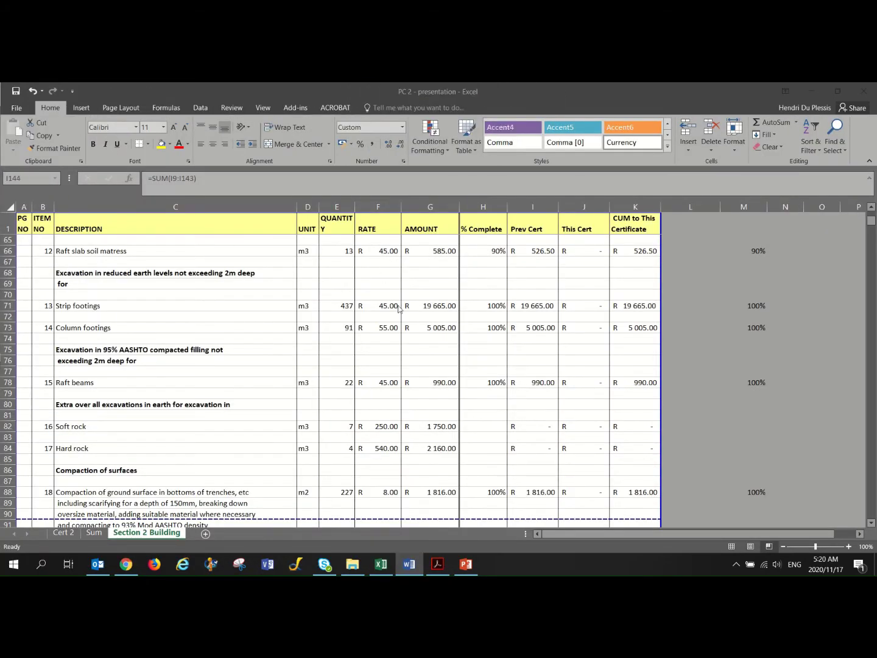
Locate items 11 and 12, the pergola and carport column footings and the raft slab soil matress, in Bill No. 1.
{"action": "scroll", "coordinate": [132, 363], "scroll_direction": "up", "scroll_amount": 3}
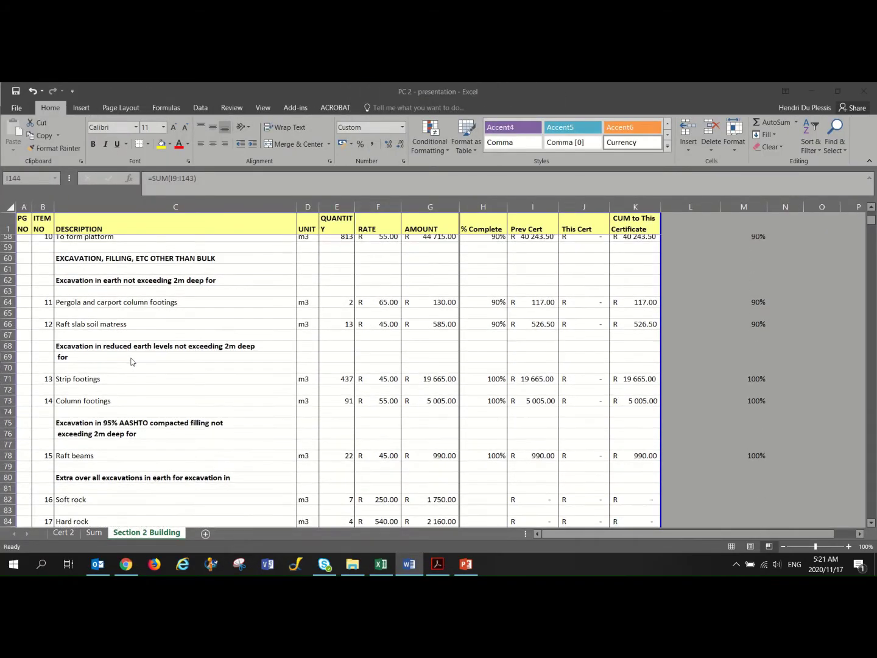
{"action": "left_click", "coordinate": [125, 329]}
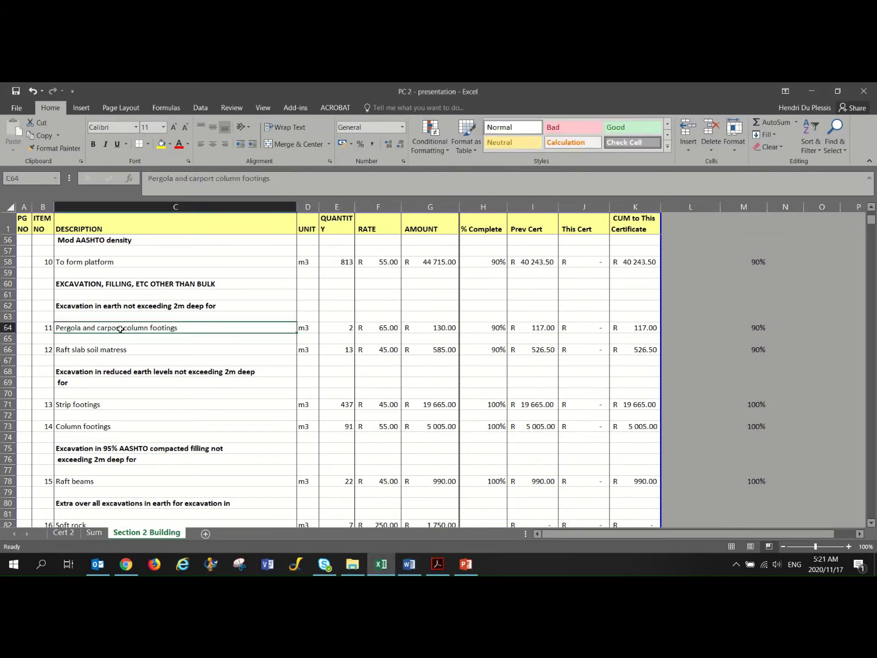
{"action": "left_click", "coordinate": [126, 350]}
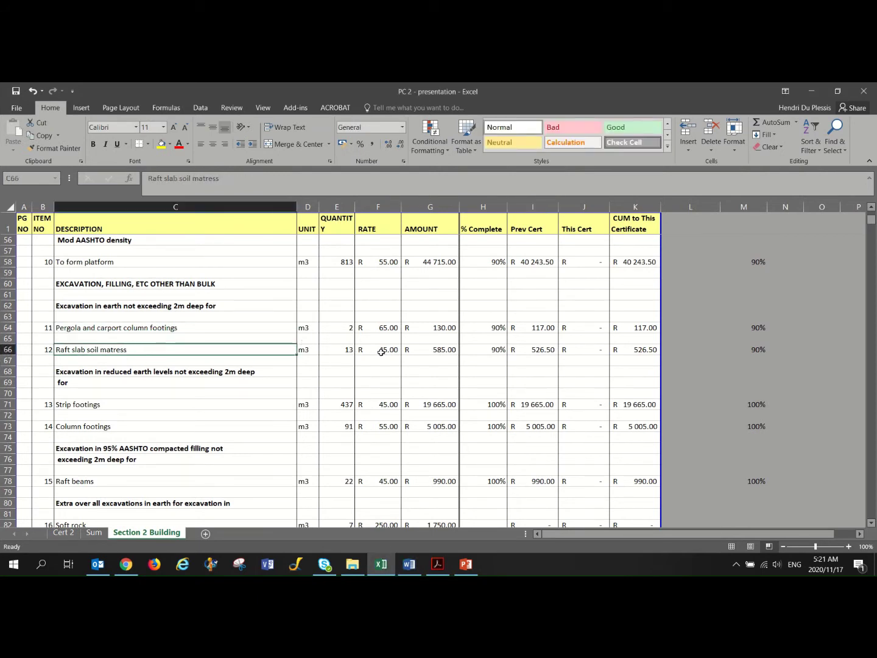
{"action": "left_click", "coordinate": [177, 329]}
{"action": "left_click", "coordinate": [165, 359]}
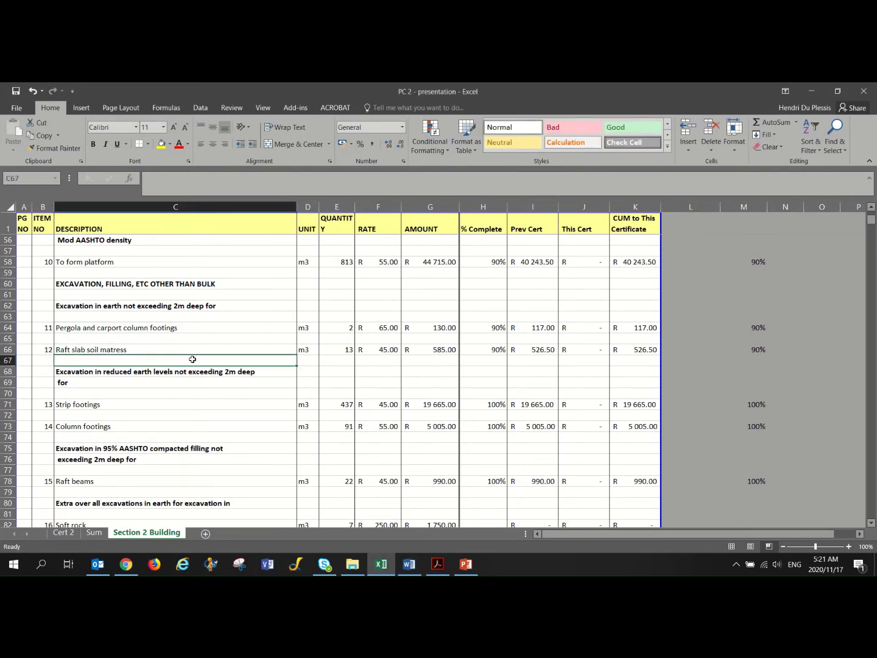
{"action": "left_click", "coordinate": [187, 351]}
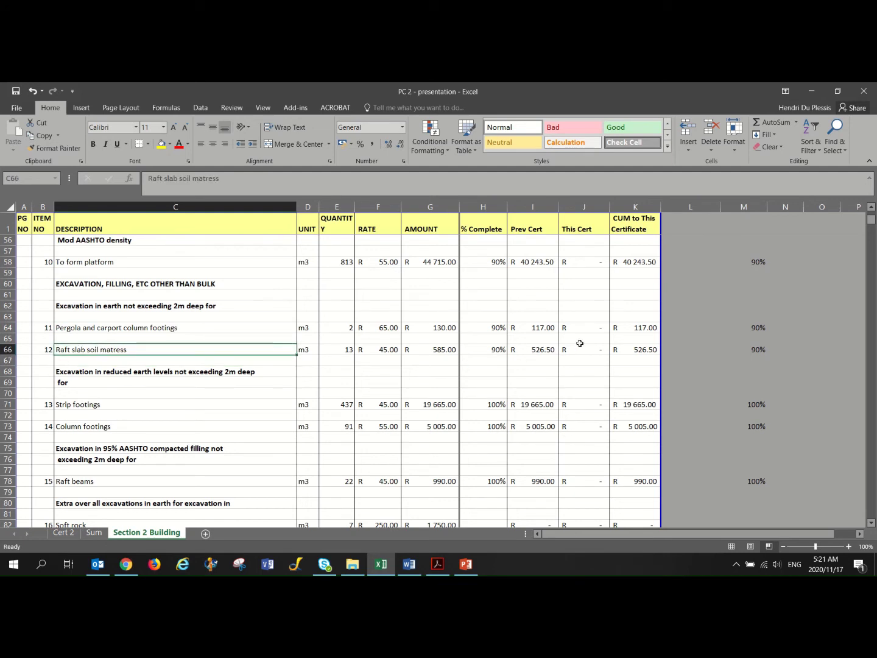
Copy item 11's percentage from M64 into N64 and N66 beside items 11 and 12.
{"action": "left_click", "coordinate": [791, 330]}
{"action": "type", "text": "10"}
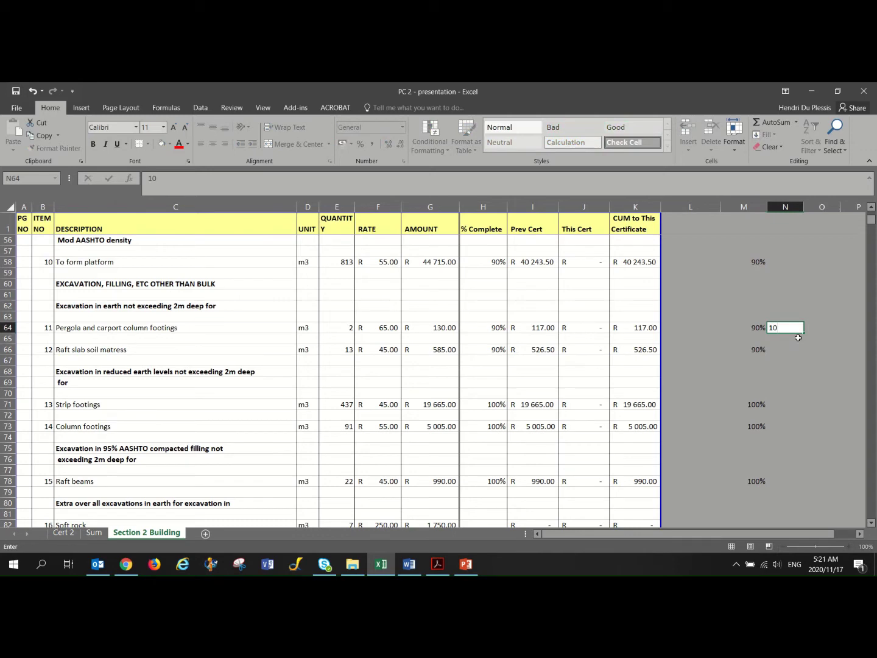
{"action": "left_click", "coordinate": [764, 332]}
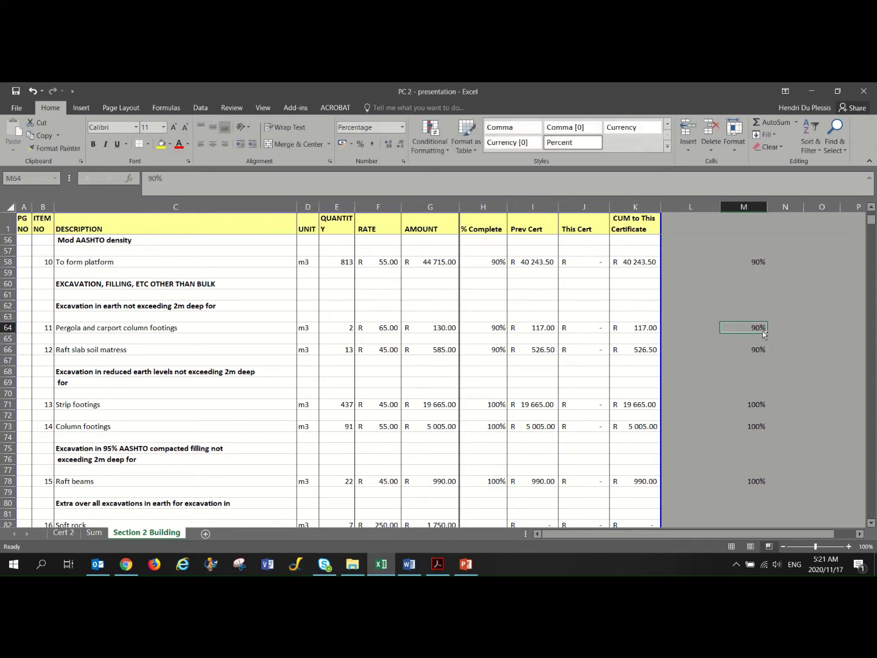
{"action": "key", "text": "ctrl+c"}
{"action": "left_click", "coordinate": [799, 329]}
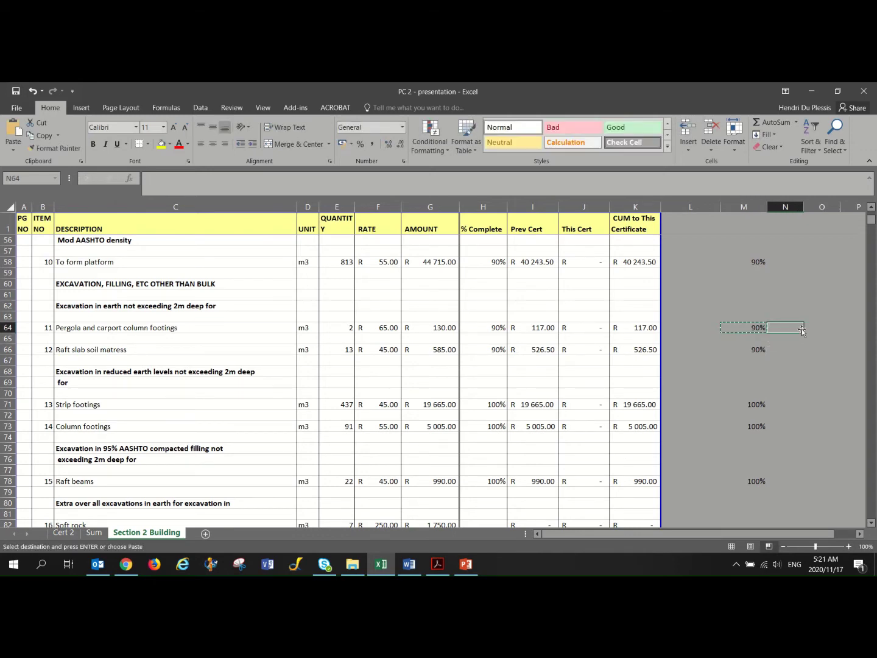
{"action": "key", "text": "ctrl+v"}
{"action": "left_click", "coordinate": [801, 350]}
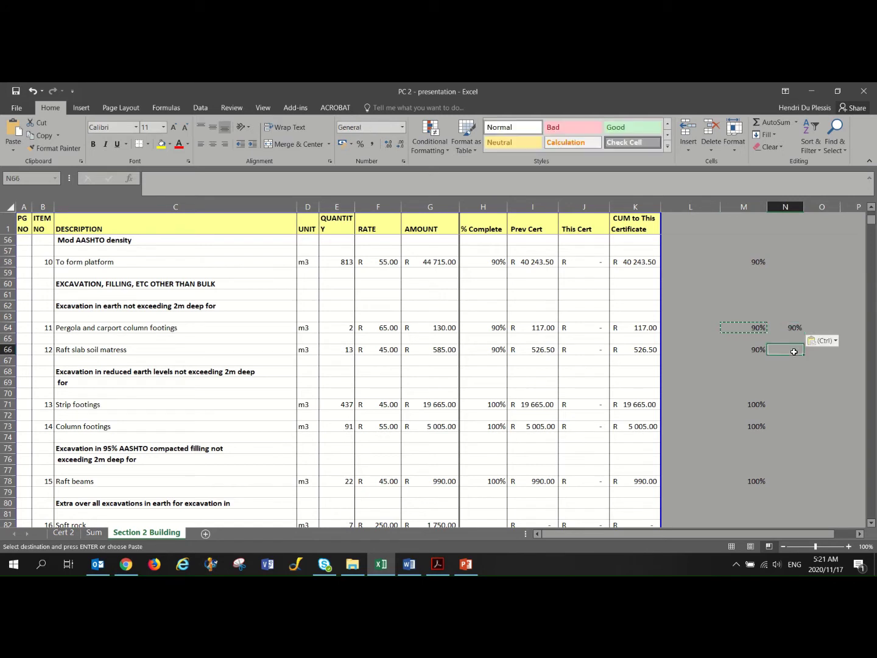
{"action": "key", "text": "ctrl+v"}
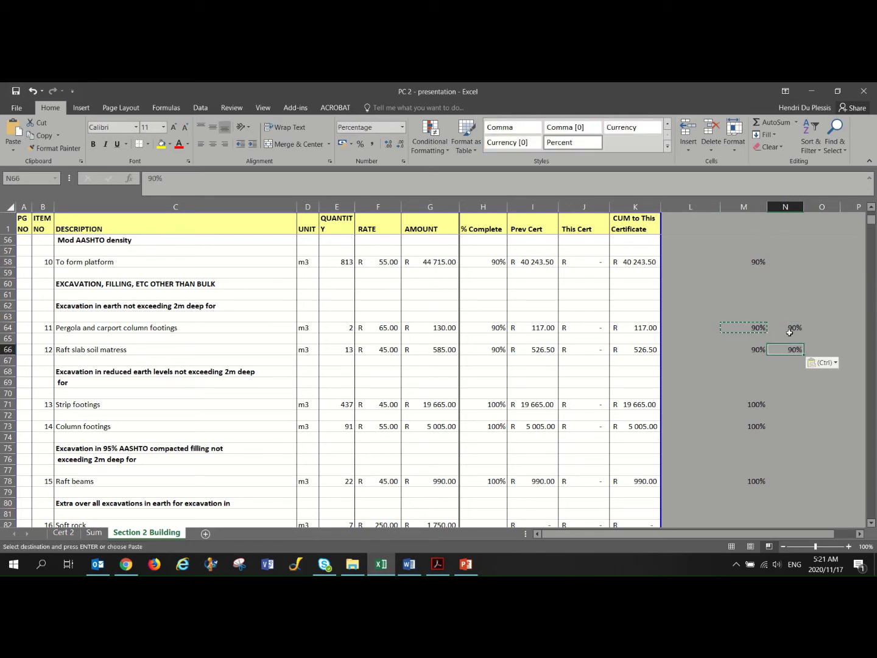
Set the column N percentages for items 11 and 12 in N64 and N66 to 100%.
{"action": "left_click", "coordinate": [791, 328]}
{"action": "type", "text": "100"}
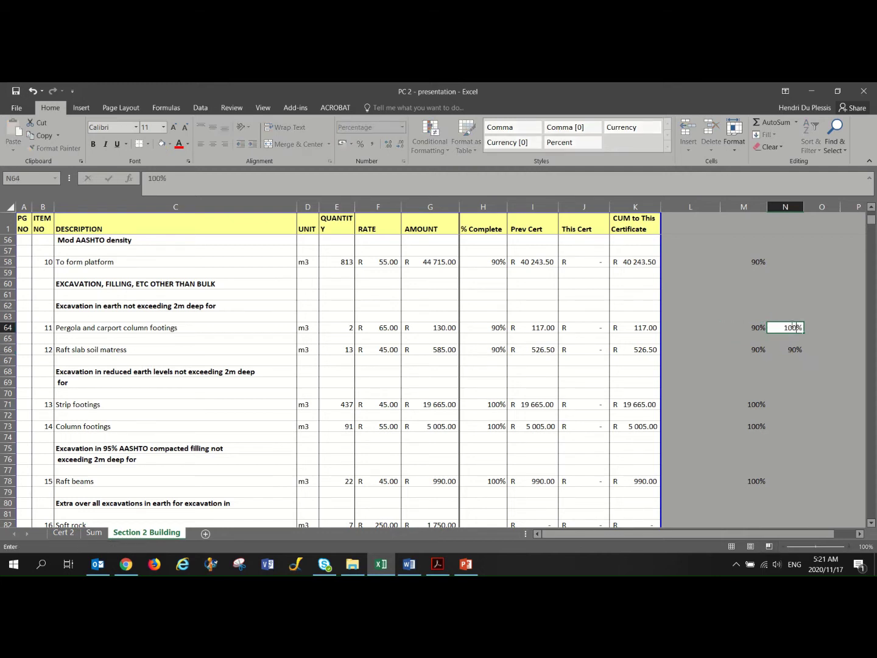
{"action": "key", "text": "Return"}
{"action": "key", "text": "Return"}
{"action": "type", "text": "100"}
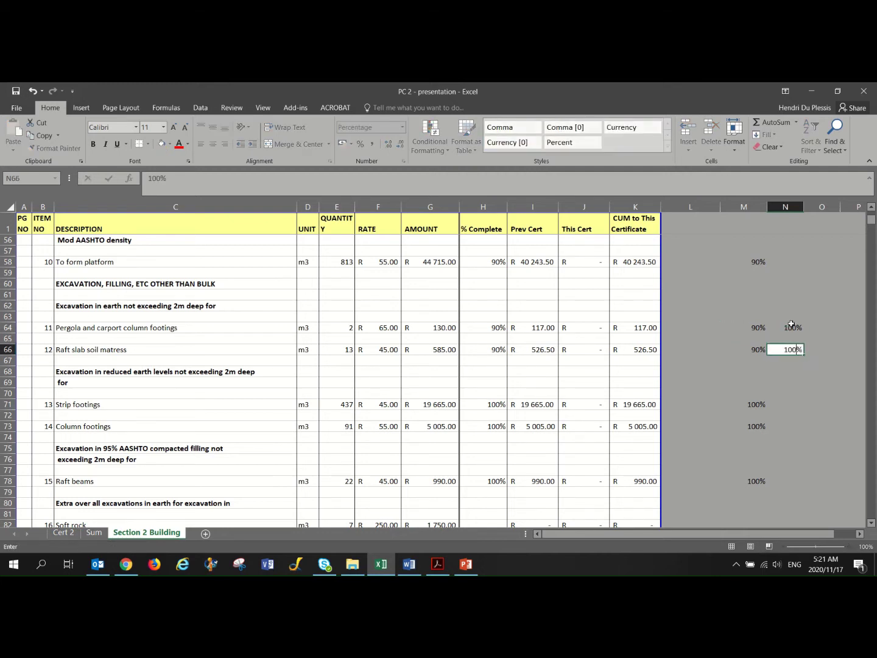
{"action": "key", "text": "Return"}
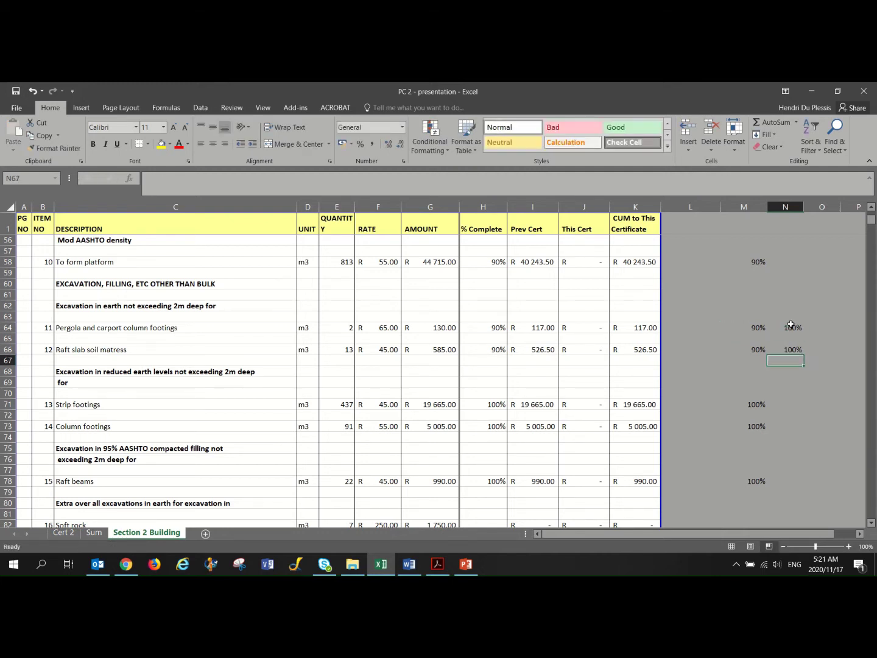
Set the % Complete of items 11 and 12 in H64 and H66 to 100%.
{"action": "left_click", "coordinate": [488, 327]}
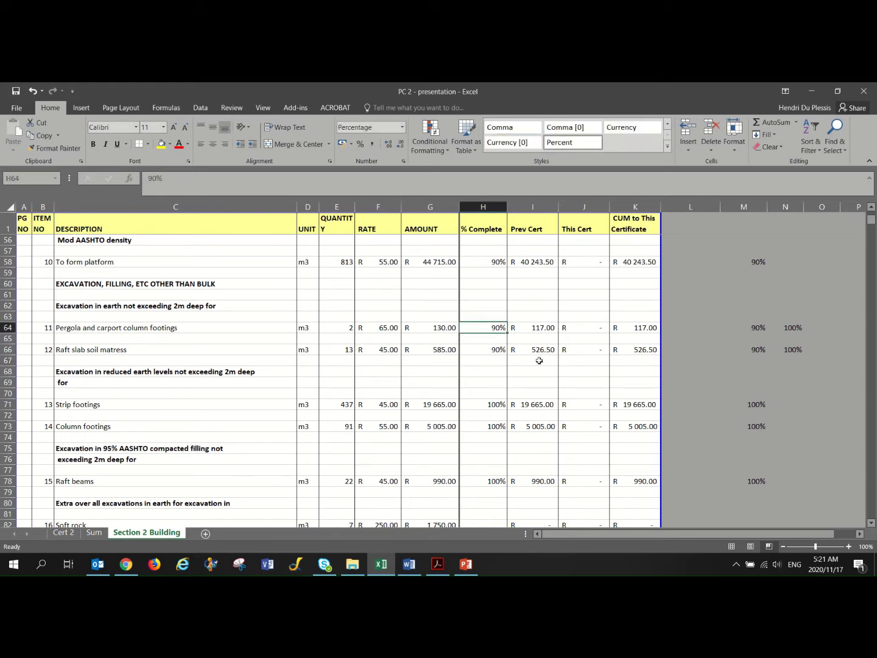
{"action": "type", "text": "100"}
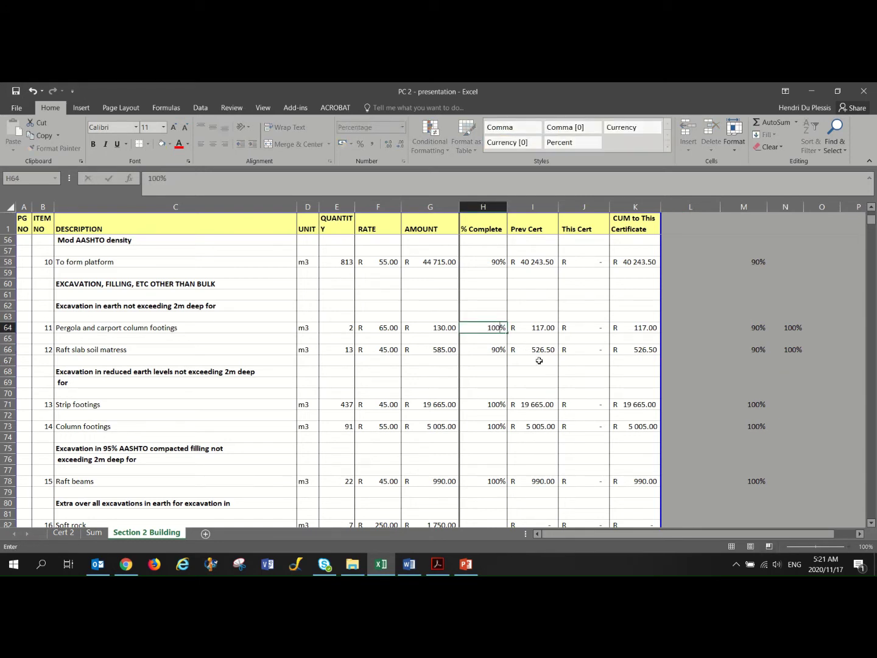
{"action": "key", "text": "Return"}
{"action": "key", "text": "Down"}
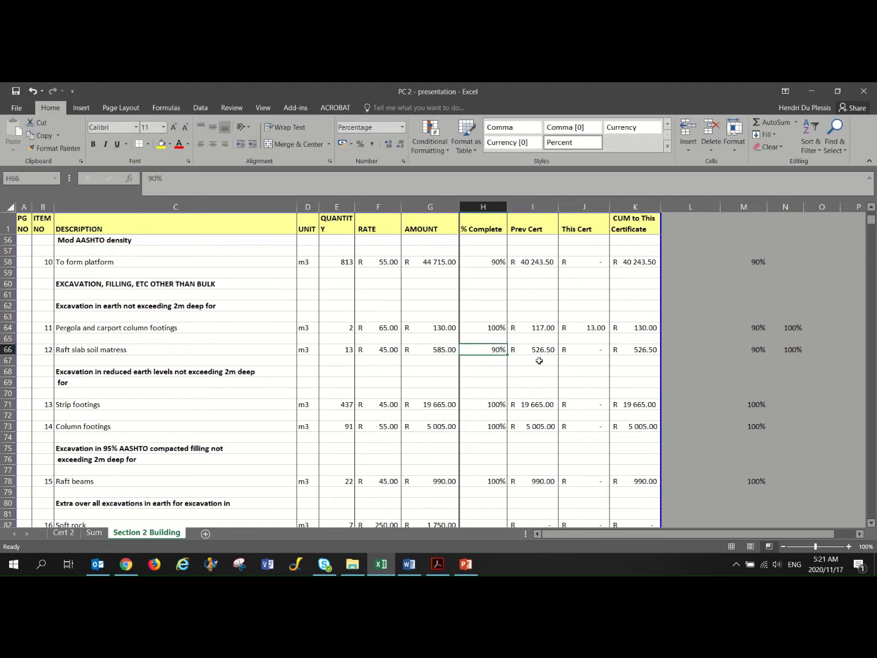
{"action": "type", "text": "100"}
{"action": "key", "text": "Return"}
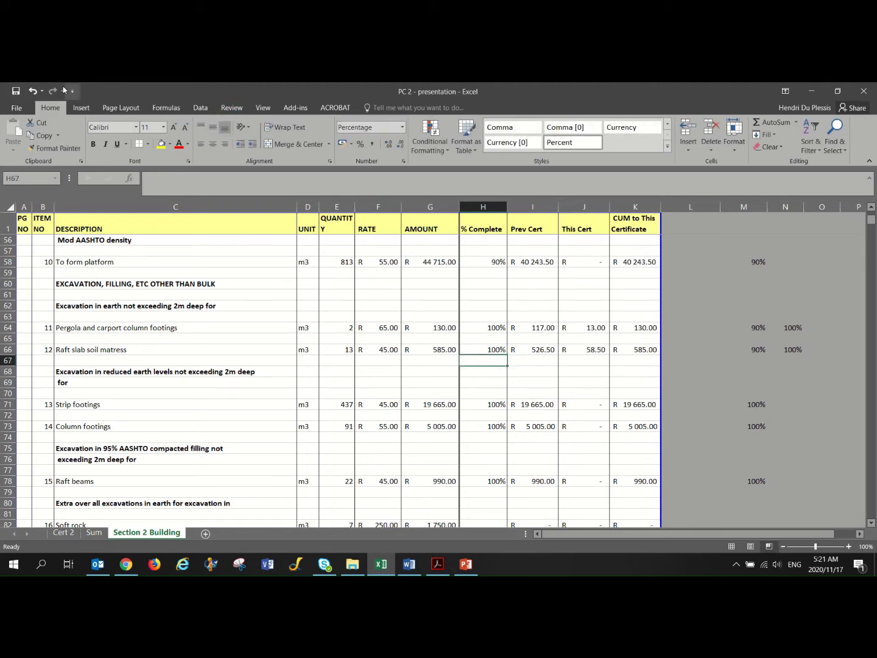
Undo item 12's last % Complete entry and enter 100% in H66 again.
{"action": "left_click", "coordinate": [34, 91]}
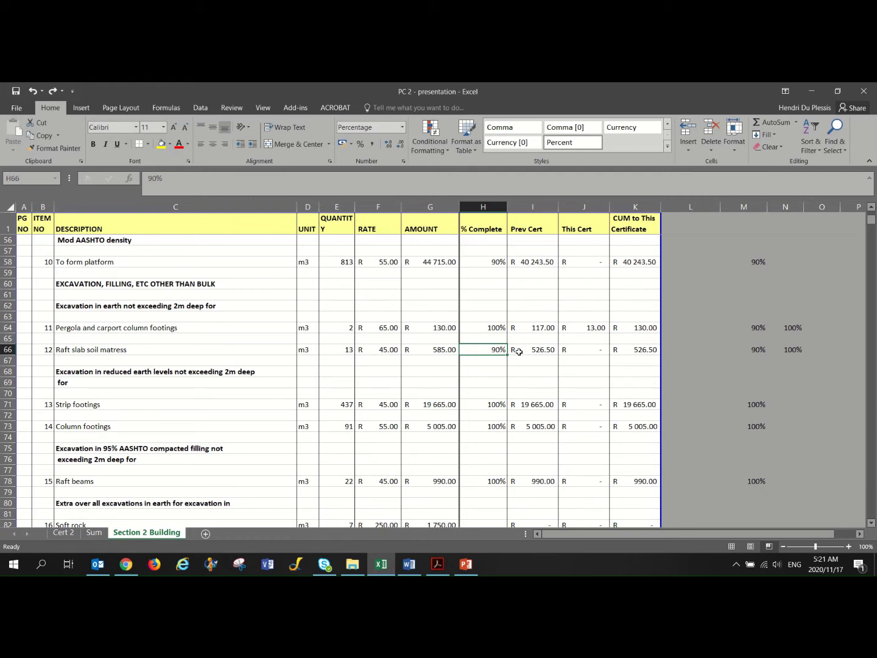
{"action": "type", "text": "100"}
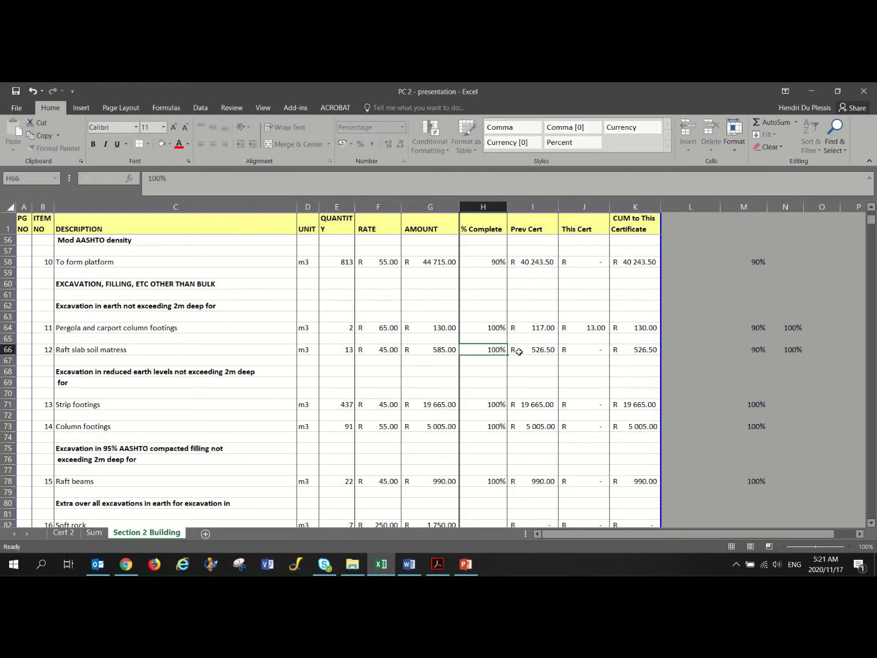
{"action": "key", "text": "Return"}
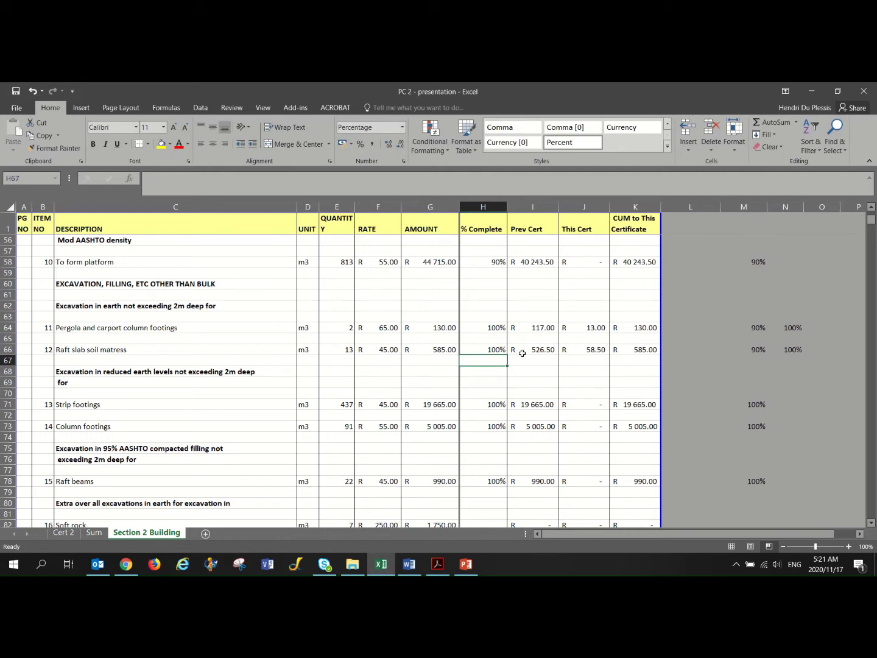
Inspect the This Cert amounts and formulas of items 11 and 12 and the column's total in row 144.
{"action": "left_click", "coordinate": [596, 329]}
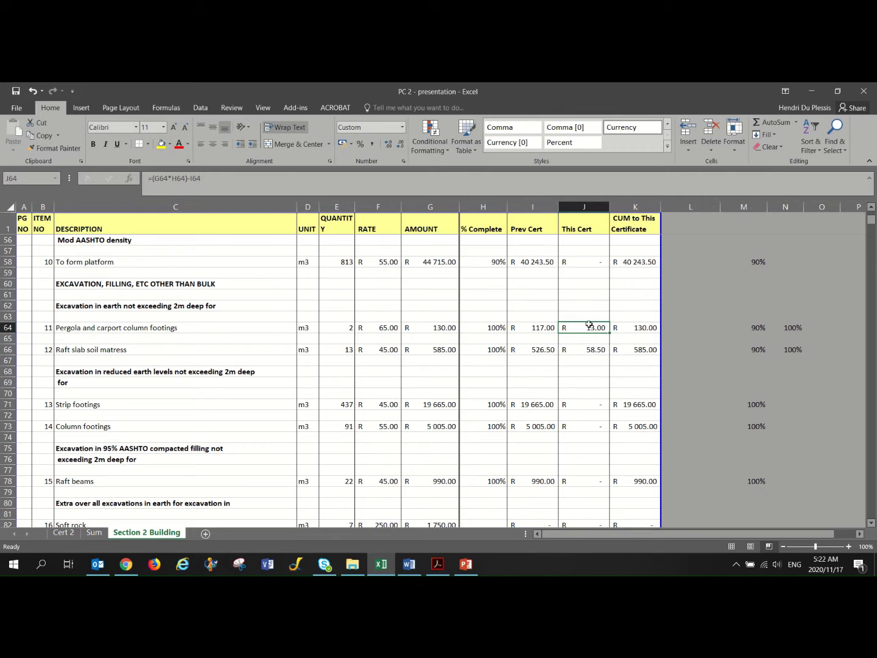
{"action": "left_click", "coordinate": [592, 352]}
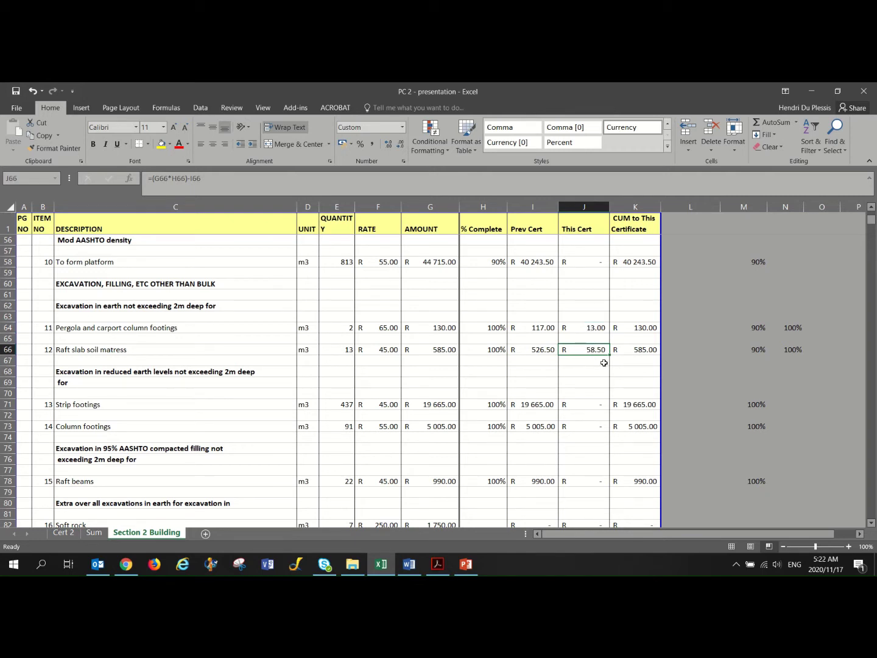
{"action": "scroll", "coordinate": [608, 363], "scroll_direction": "down", "scroll_amount": 12}
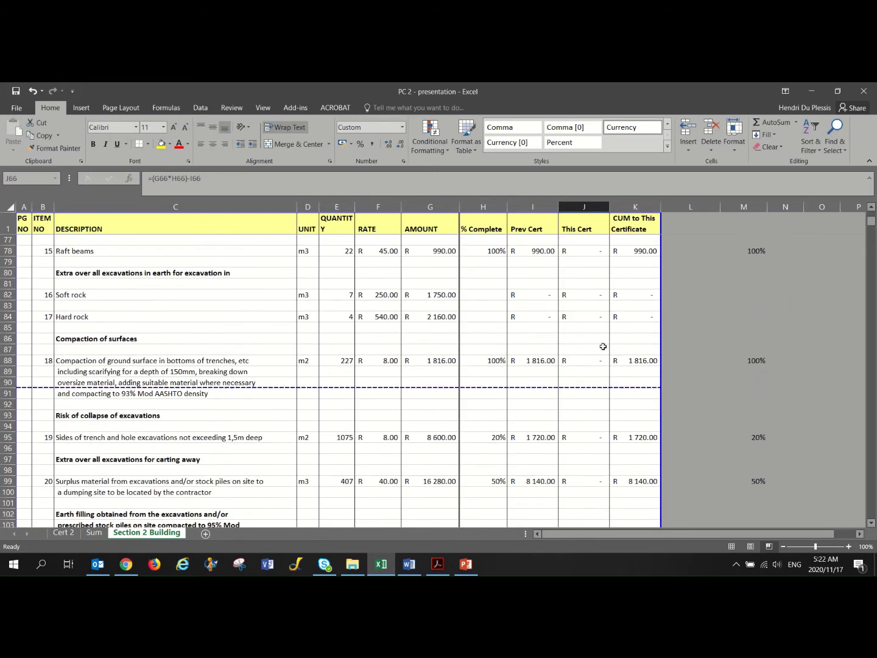
{"action": "scroll", "coordinate": [604, 347], "scroll_direction": "down", "scroll_amount": 16}
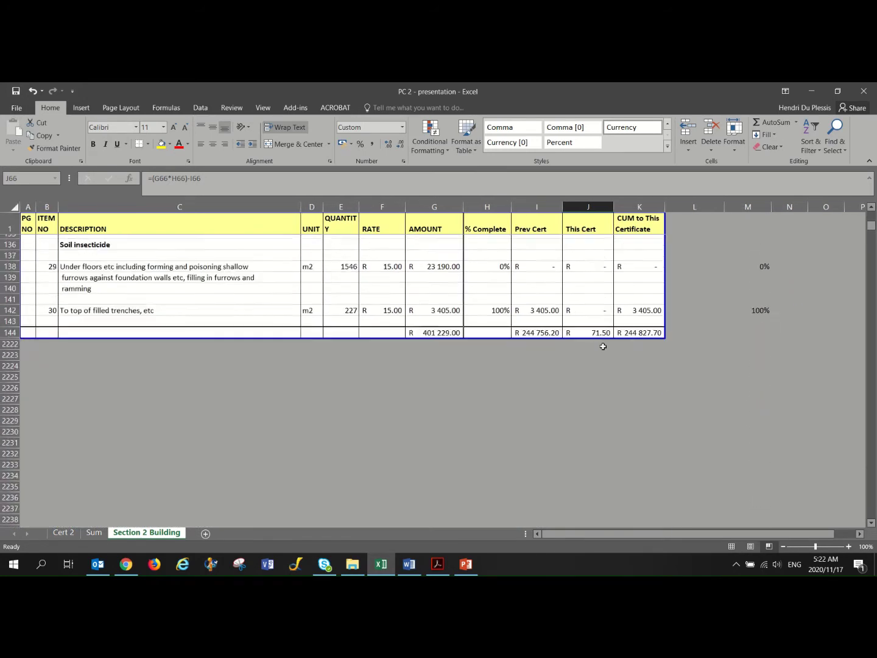
{"action": "scroll", "coordinate": [603, 346], "scroll_direction": "up", "scroll_amount": 2}
{"action": "left_click", "coordinate": [601, 351]}
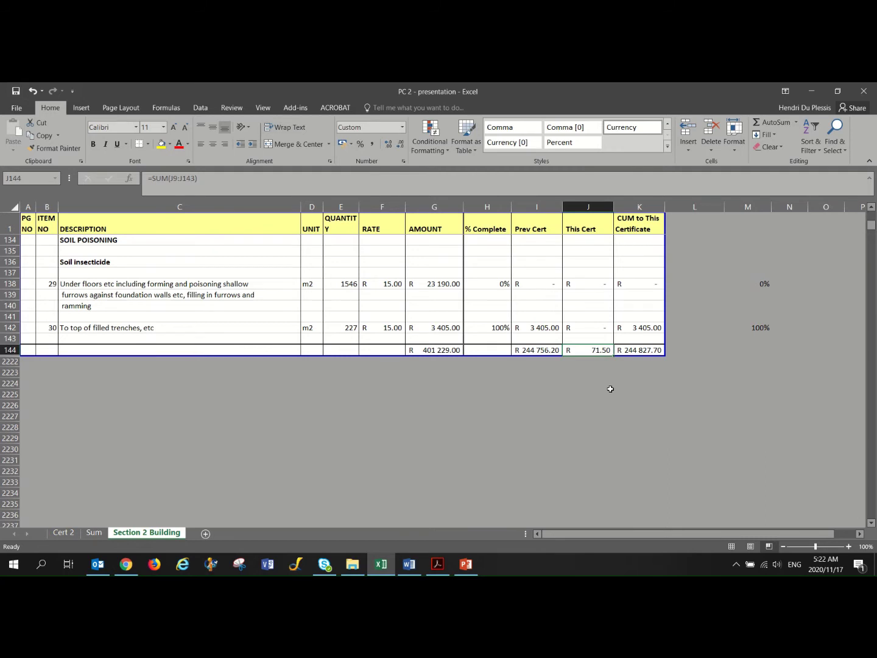
{"action": "scroll", "coordinate": [261, 332], "scroll_direction": "up", "scroll_amount": 8}
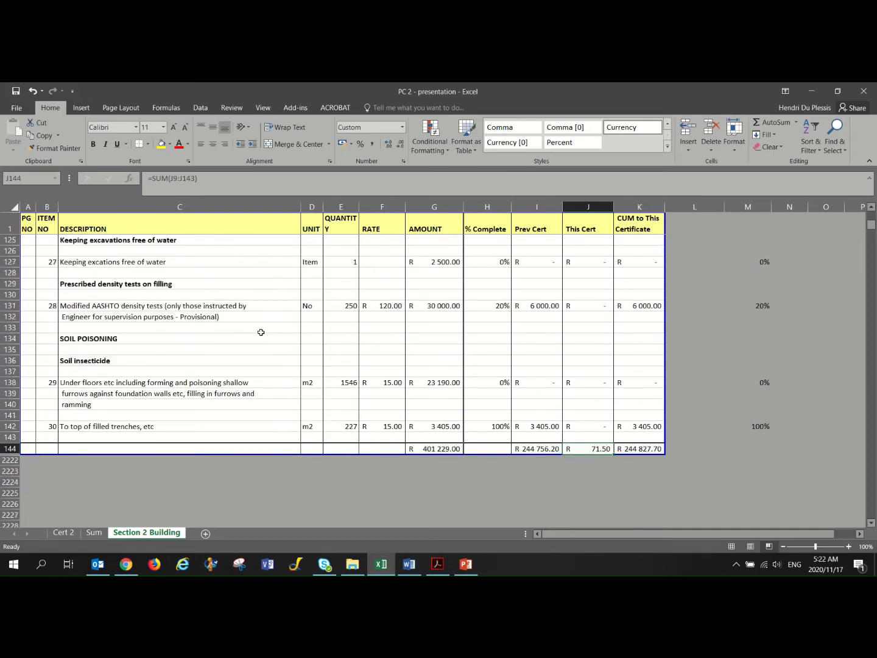
{"action": "scroll", "coordinate": [260, 332], "scroll_direction": "up", "scroll_amount": 20}
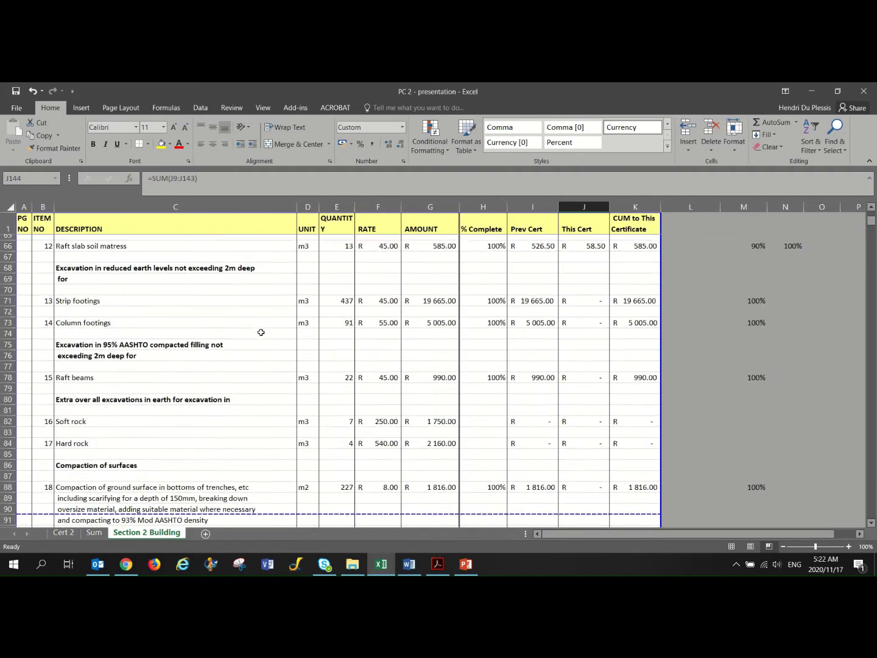
{"action": "scroll", "coordinate": [261, 332], "scroll_direction": "up", "scroll_amount": 15}
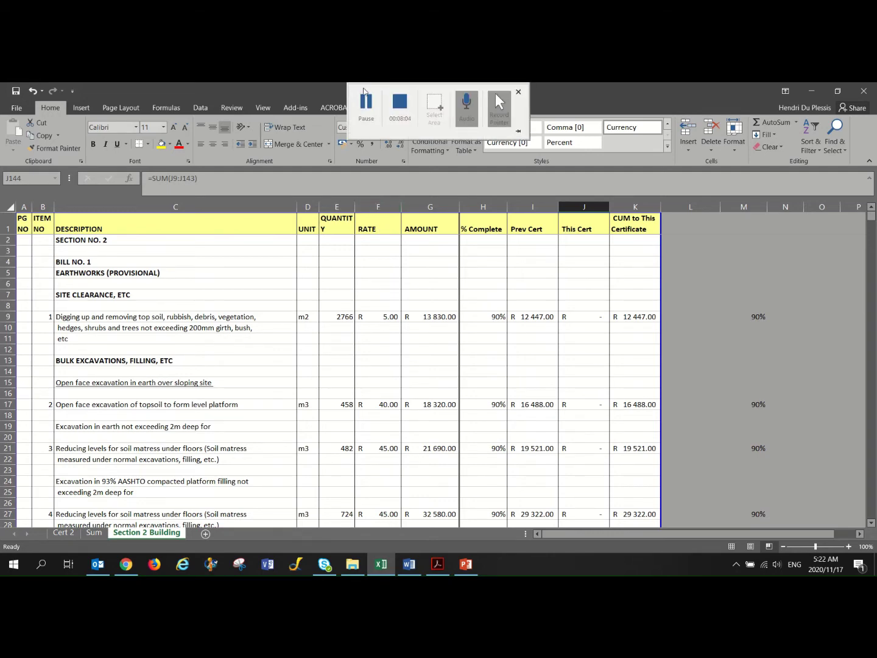
{"action": "left_click", "coordinate": [363, 91]}
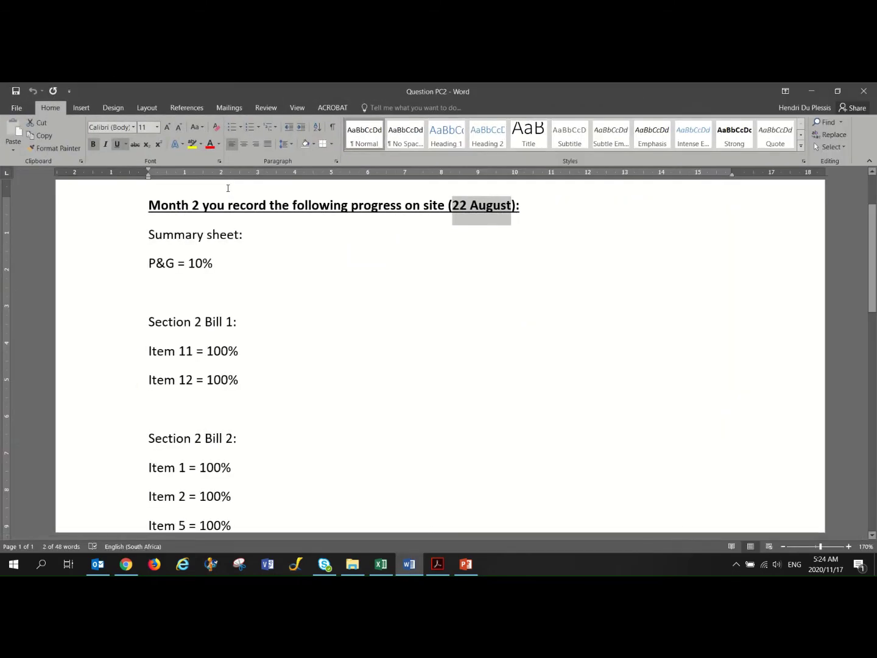
Read the Section 2 Bill 2 progress items in the Question PC2 Word document, and return to the Excel workbook.
{"action": "scroll", "coordinate": [204, 343], "scroll_direction": "down", "scroll_amount": 3}
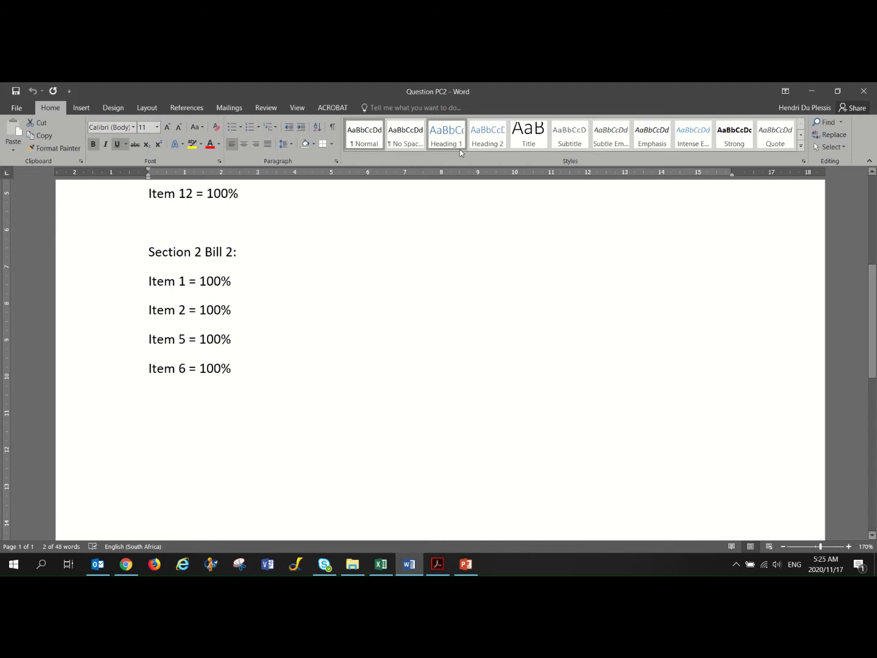
{"action": "left_click_drag", "start_coordinate": [465, 95], "coordinate": [452, 131]}
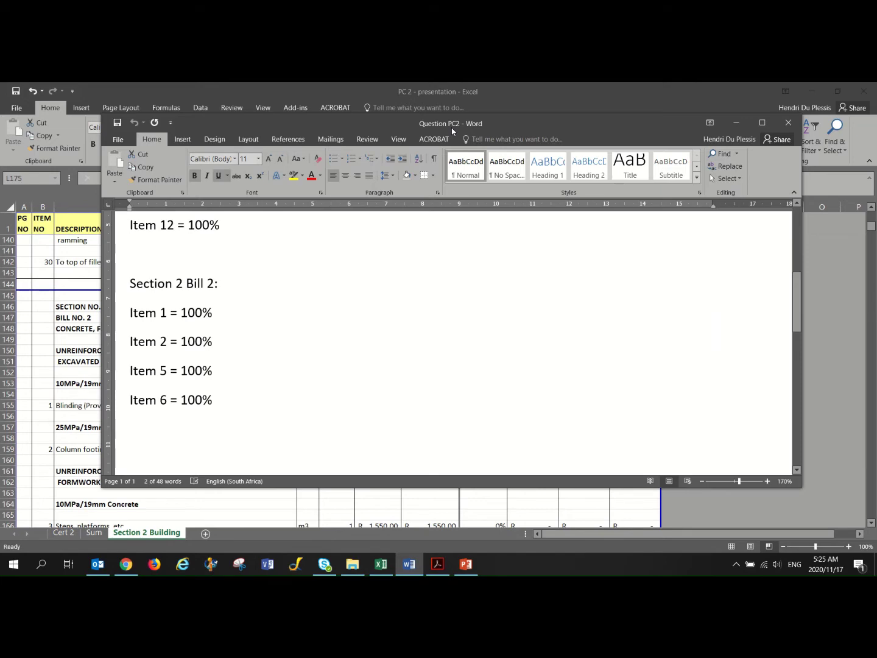
{"action": "left_click", "coordinate": [735, 124]}
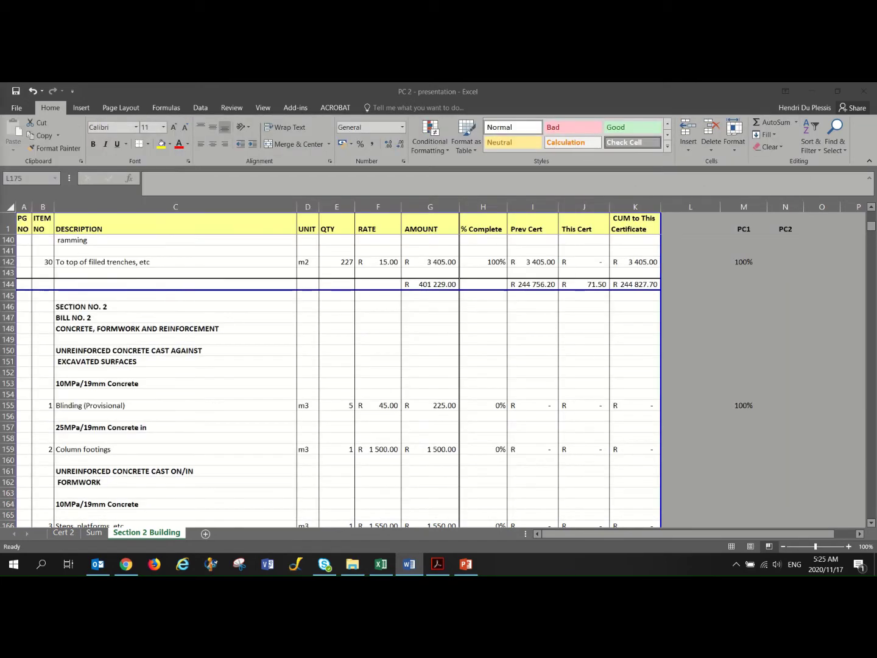
Enter 100 for Bill 2 item 2, Column footings, in the PC1 column at M159.
{"action": "left_click", "coordinate": [743, 407]}
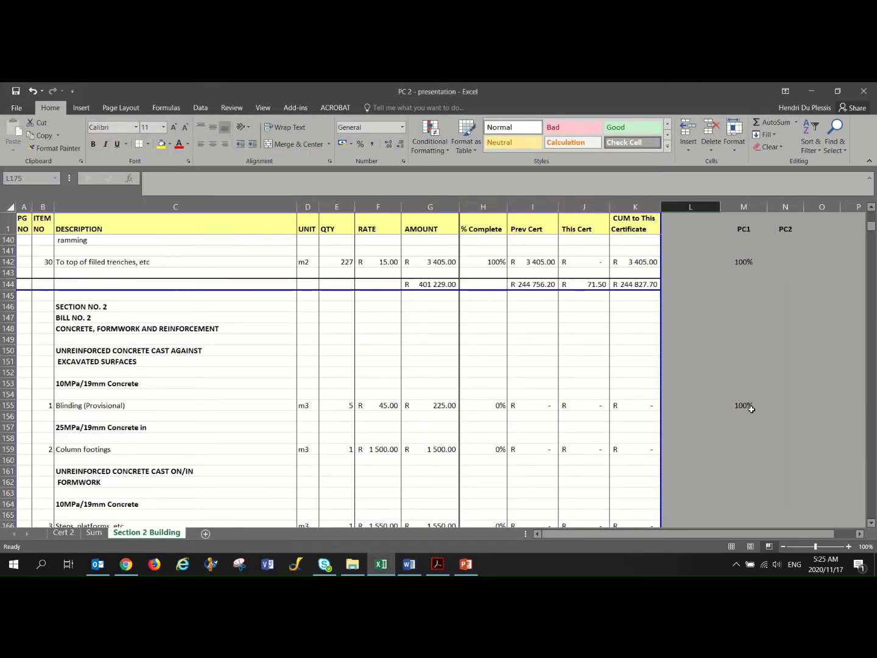
{"action": "left_click", "coordinate": [745, 406]}
{"action": "scroll", "coordinate": [754, 416], "scroll_direction": "down", "scroll_amount": 2}
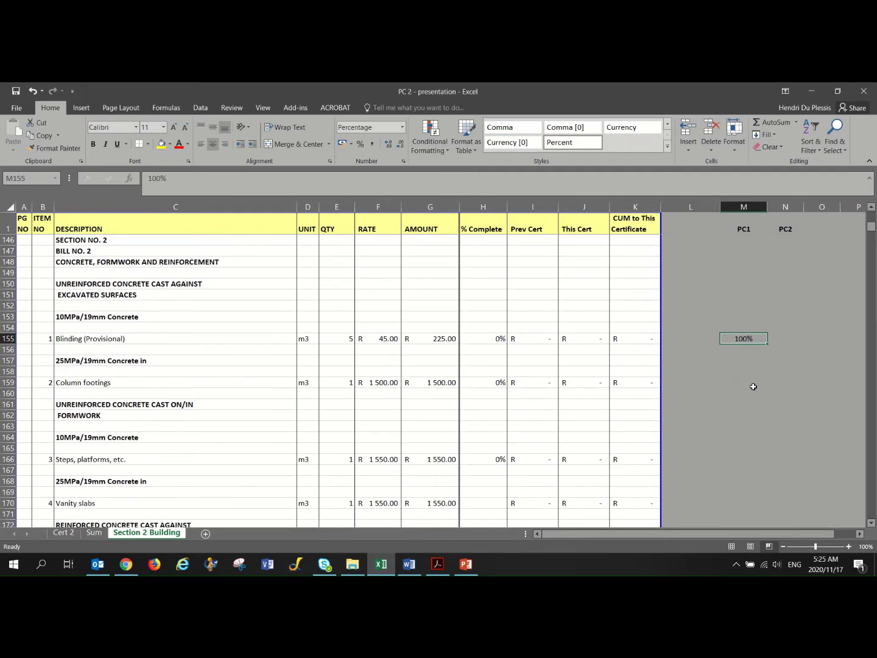
{"action": "left_click", "coordinate": [748, 373]}
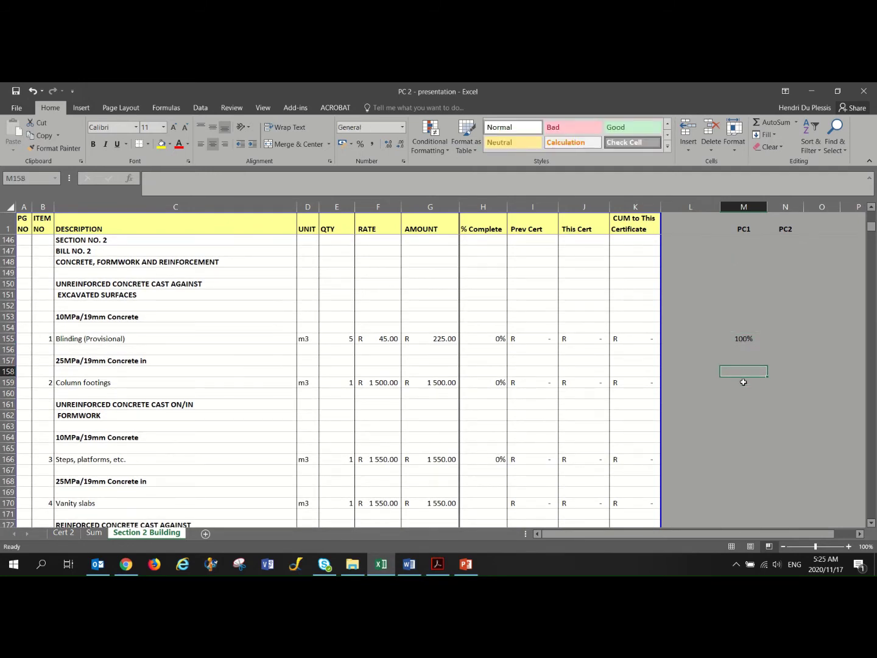
{"action": "left_click", "coordinate": [743, 381]}
{"action": "type", "text": "100"}
{"action": "key", "text": "Return"}
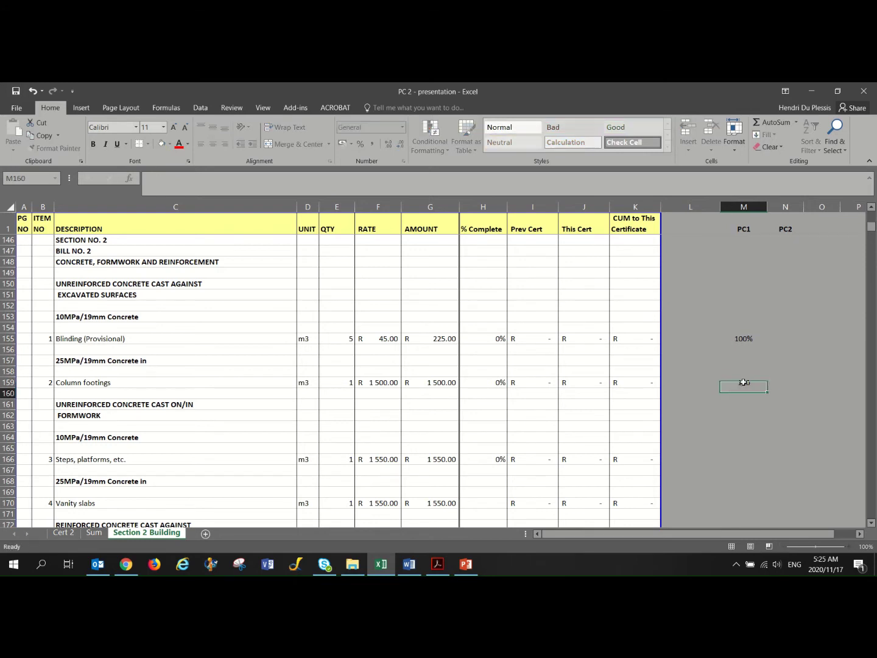
Copy the 100% from M155 into the PC1 cells of items 2, 5 and 6: M159, M177 and M179.
{"action": "left_click", "coordinate": [741, 338]}
{"action": "key", "text": "ctrl+c"}
{"action": "left_click", "coordinate": [740, 385]}
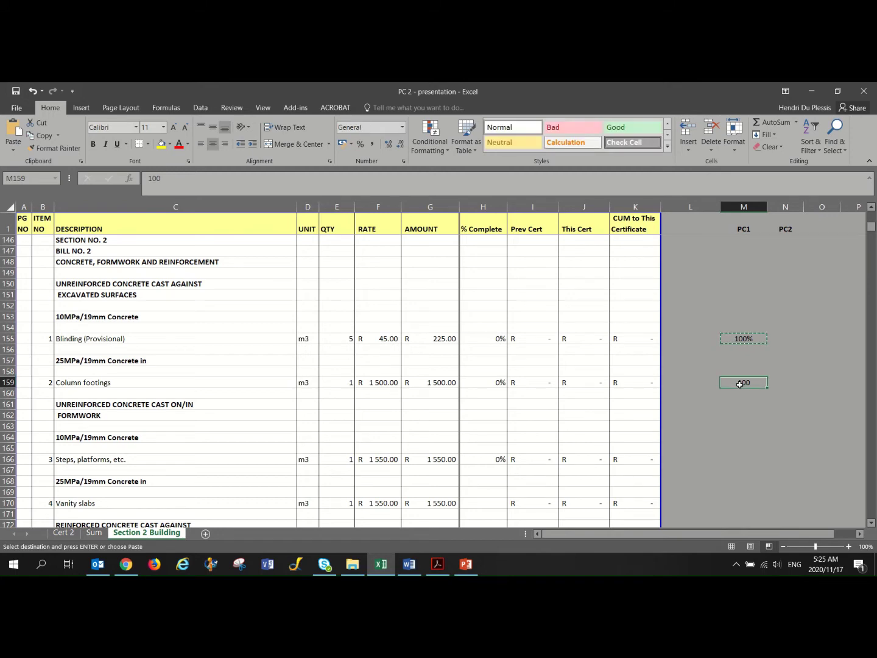
{"action": "key", "text": "ctrl+v"}
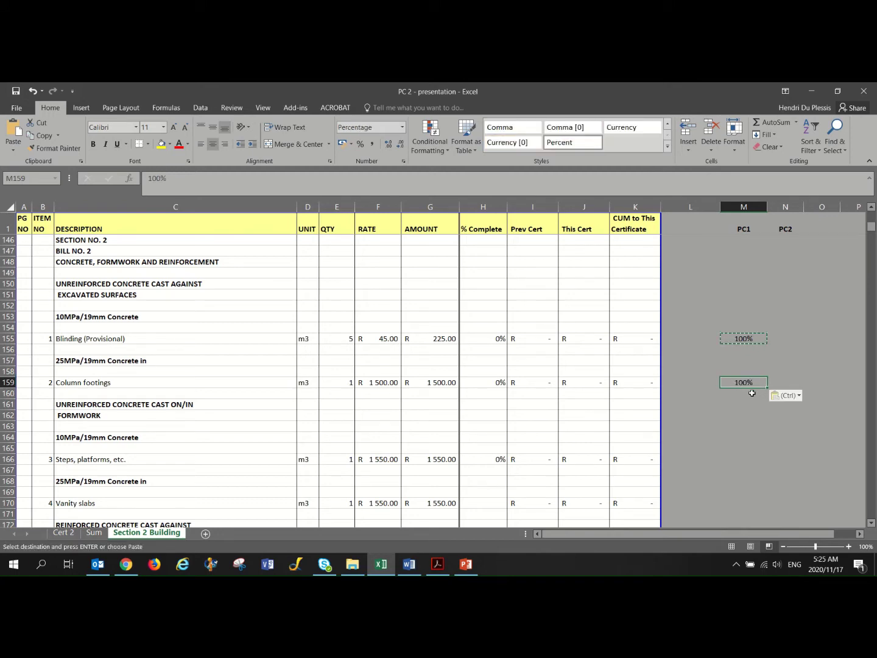
{"action": "scroll", "coordinate": [735, 403], "scroll_direction": "down", "scroll_amount": 4}
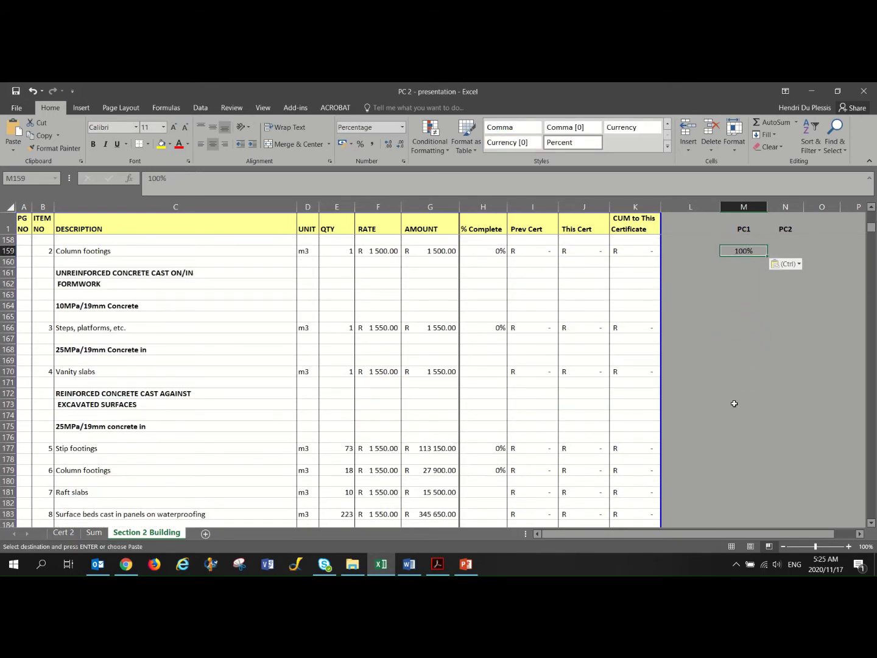
{"action": "scroll", "coordinate": [734, 403], "scroll_direction": "down", "scroll_amount": 3}
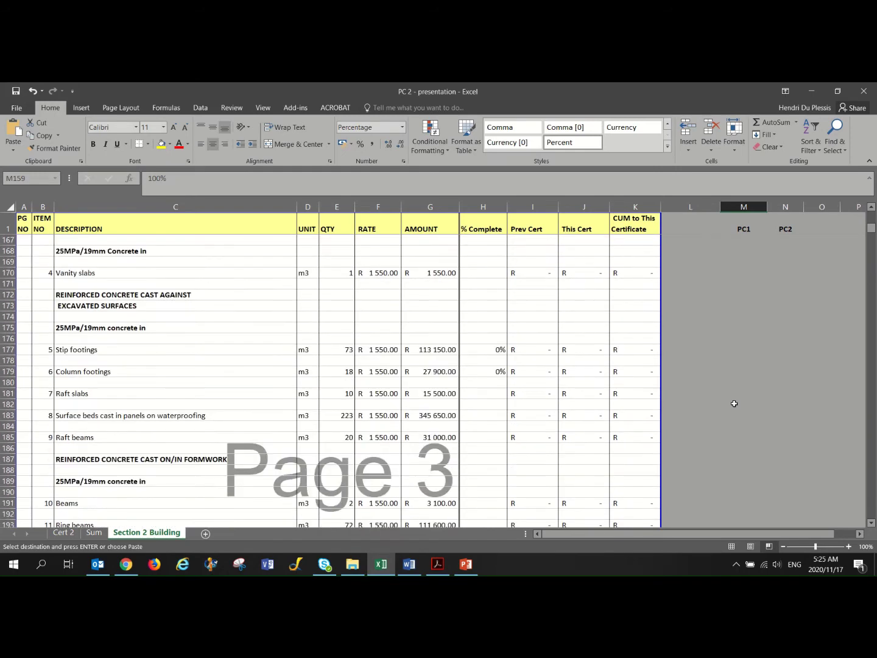
{"action": "left_click", "coordinate": [744, 350]}
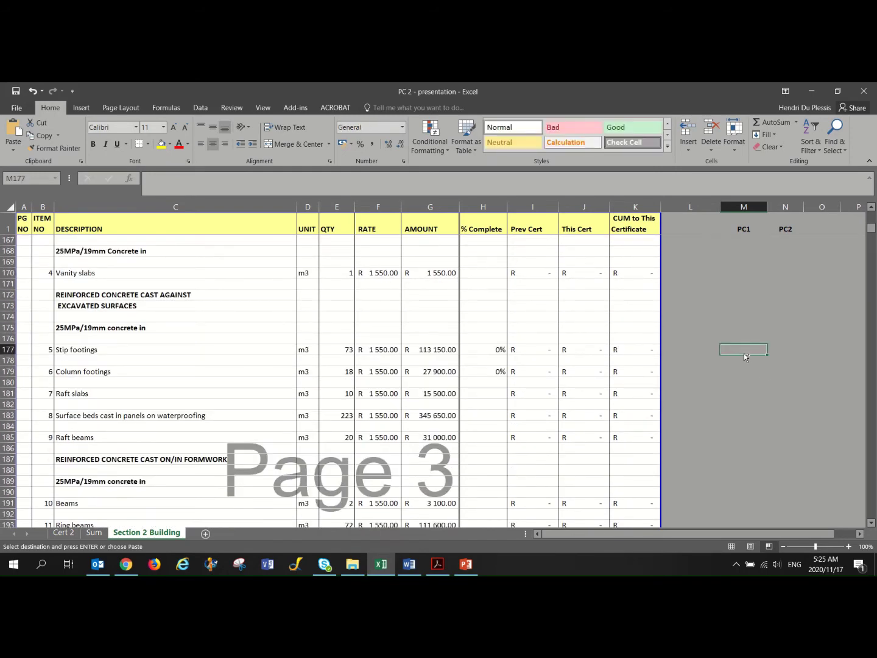
{"action": "key", "text": "ctrl+v"}
{"action": "left_click", "coordinate": [743, 371]}
{"action": "key", "text": "ctrl+v"}
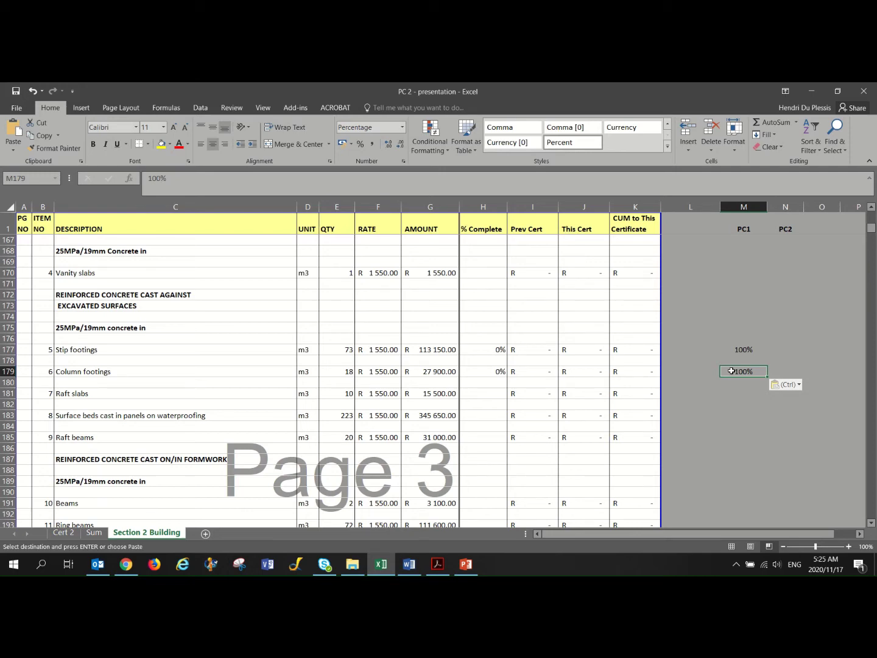
Set the % Complete of Bill 2 items 1 (Blinding) and 2 (Column footings) in H155 and H159 to 100%.
{"action": "scroll", "coordinate": [571, 409], "scroll_direction": "up", "scroll_amount": 4}
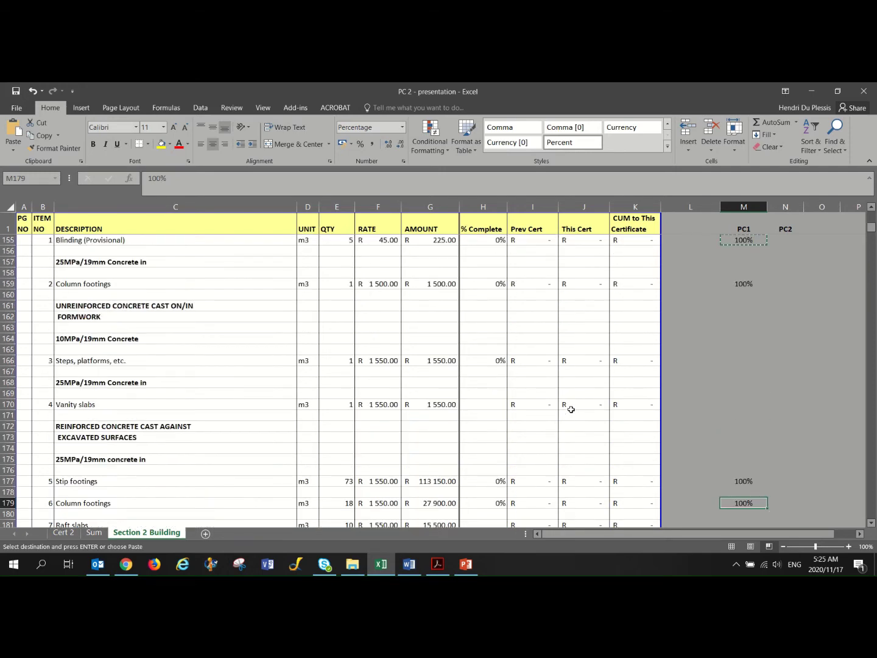
{"action": "scroll", "coordinate": [572, 410], "scroll_direction": "up", "scroll_amount": 8}
{"action": "scroll", "coordinate": [588, 423], "scroll_direction": "down", "scroll_amount": 4}
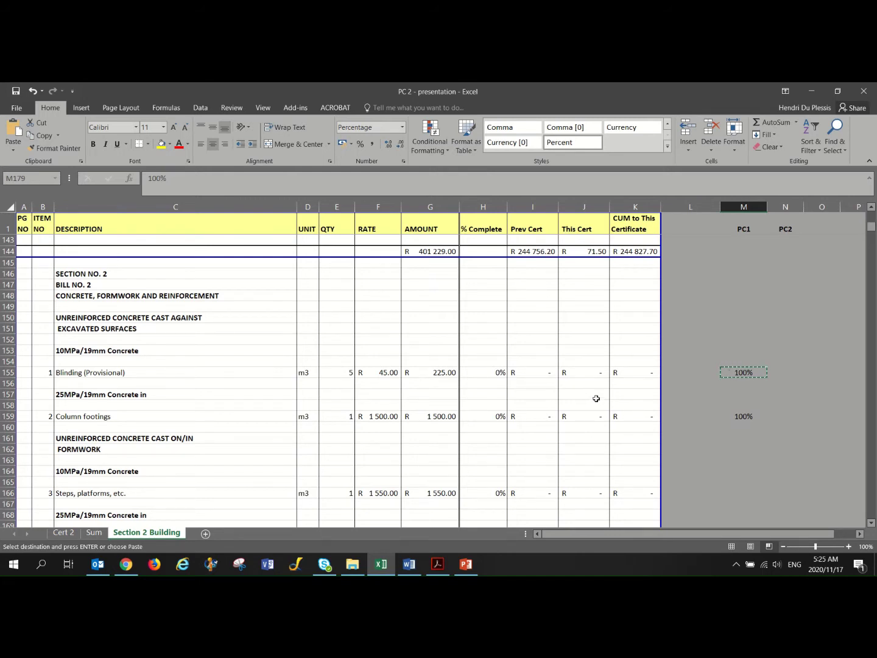
{"action": "left_click", "coordinate": [588, 375]}
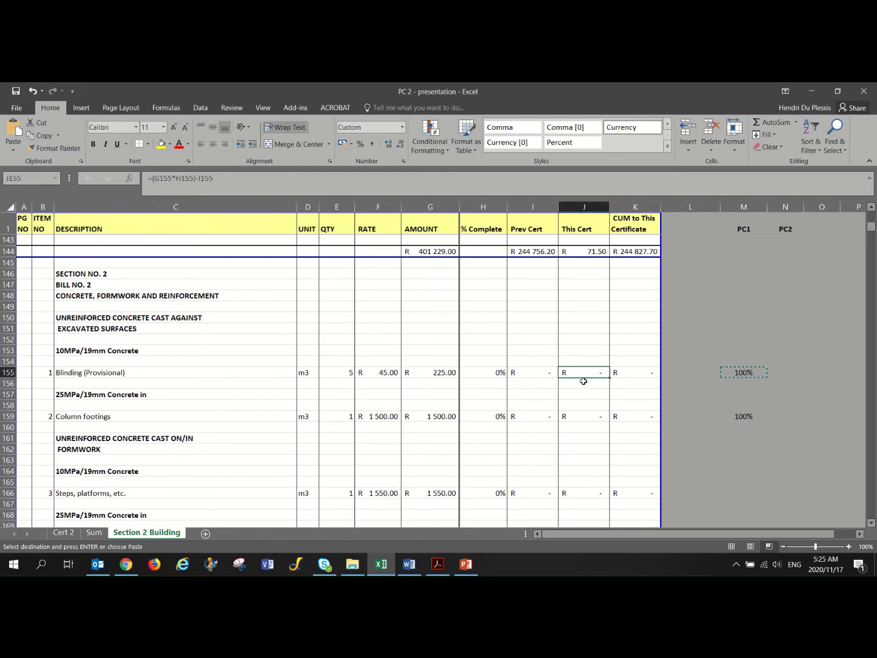
{"action": "left_click", "coordinate": [492, 374]}
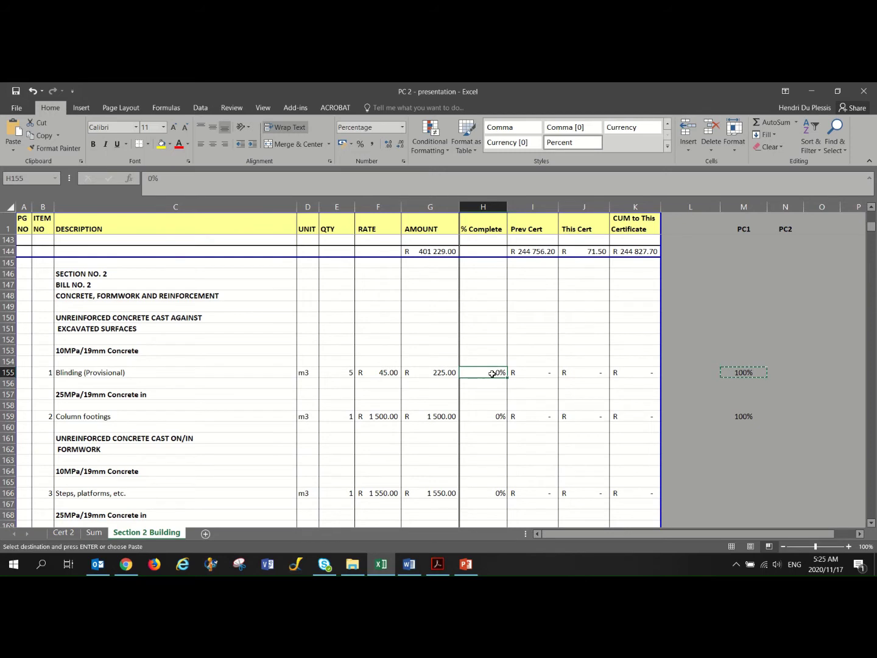
{"action": "type", "text": "100"}
{"action": "key", "text": "Return"}
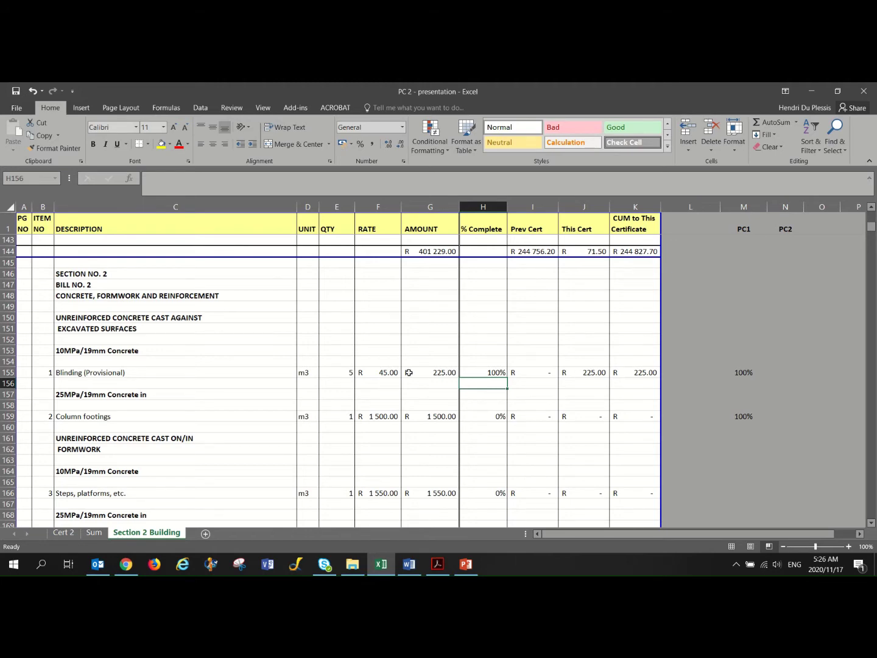
{"action": "left_click", "coordinate": [575, 375]}
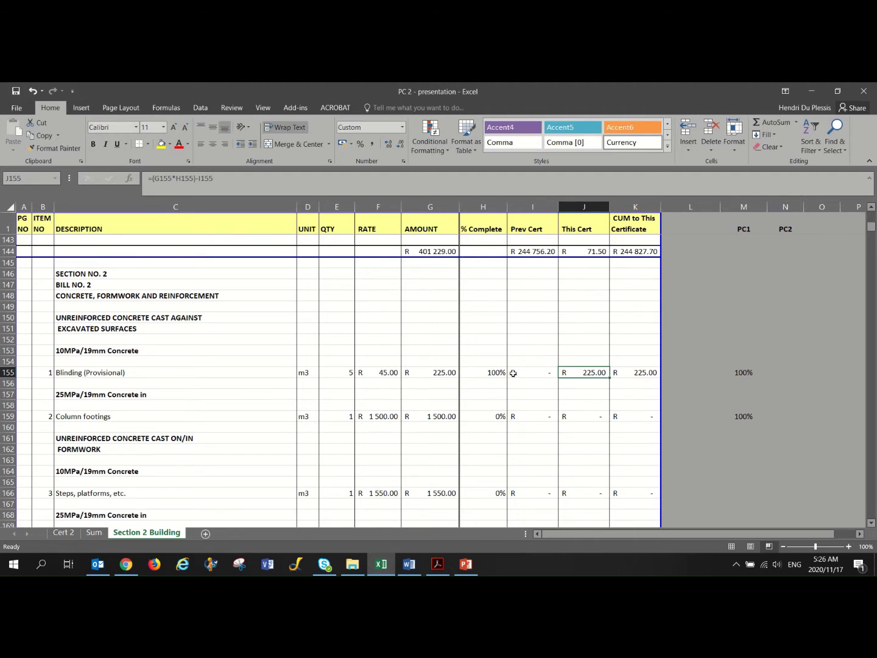
{"action": "left_click", "coordinate": [497, 420]}
{"action": "type", "text": "100"}
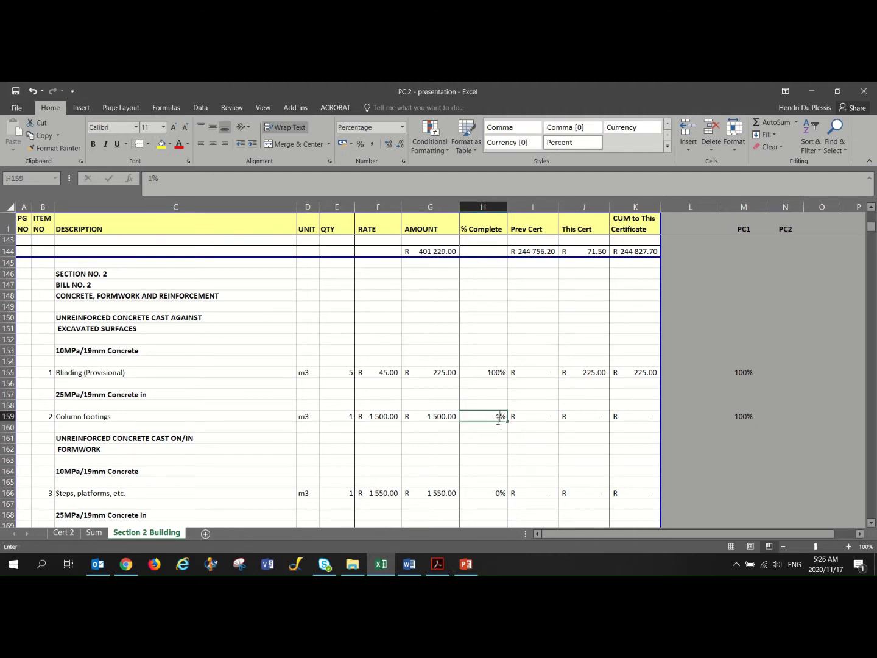
{"action": "key", "text": "Return"}
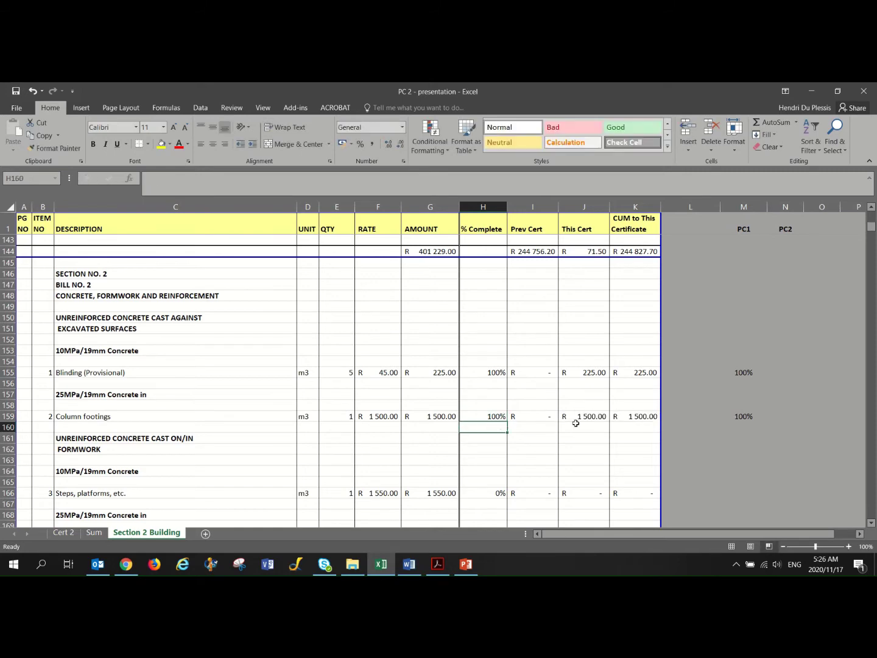
Inspect the This Cert and cumulative formulas of Bill 2 items 1 and 2, and item 1's Prev Cert entry in I155.
{"action": "left_click", "coordinate": [590, 374]}
{"action": "left_click", "coordinate": [595, 416]}
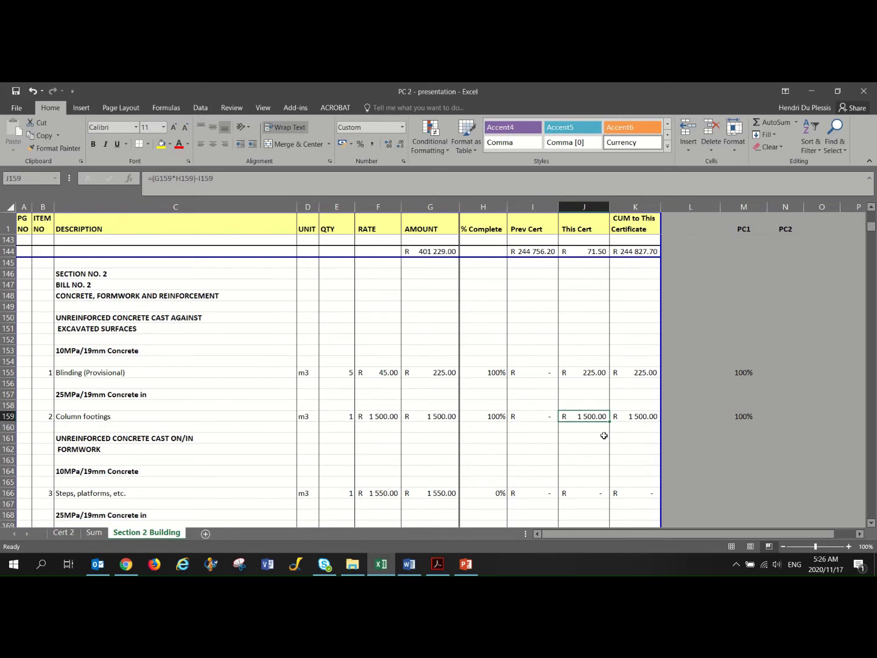
{"action": "left_click", "coordinate": [644, 374]}
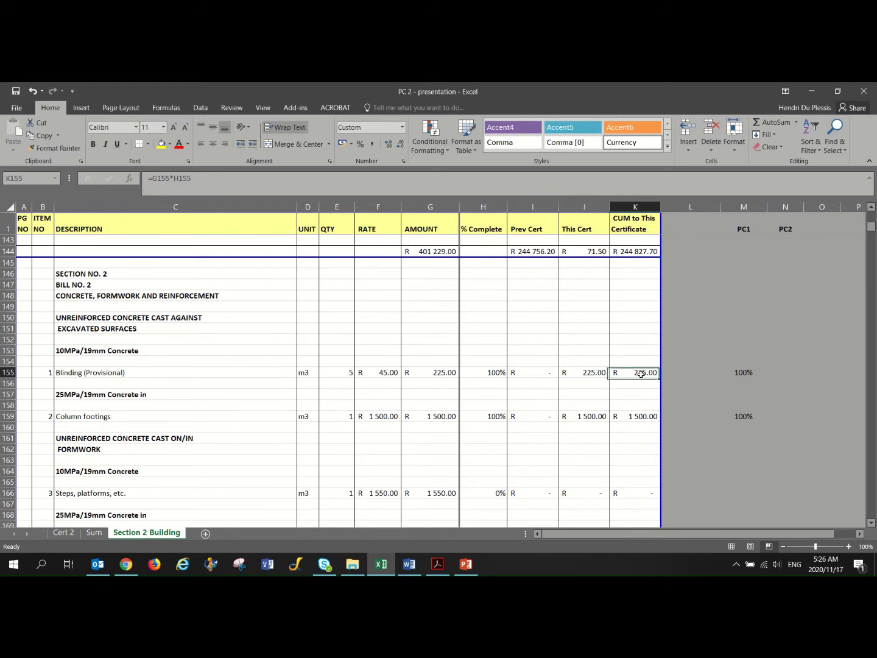
{"action": "left_click", "coordinate": [644, 417]}
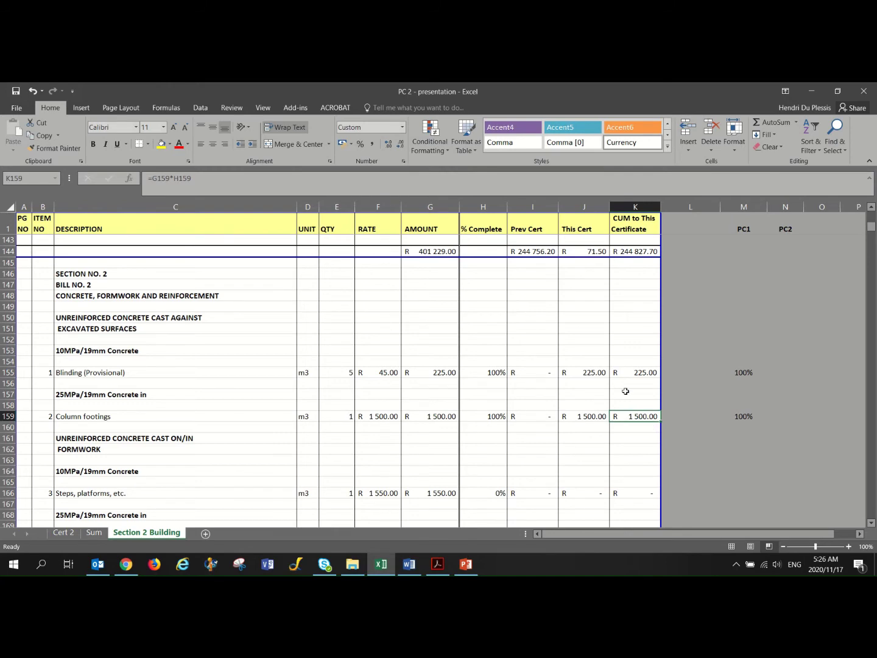
{"action": "double_click", "coordinate": [552, 370]}
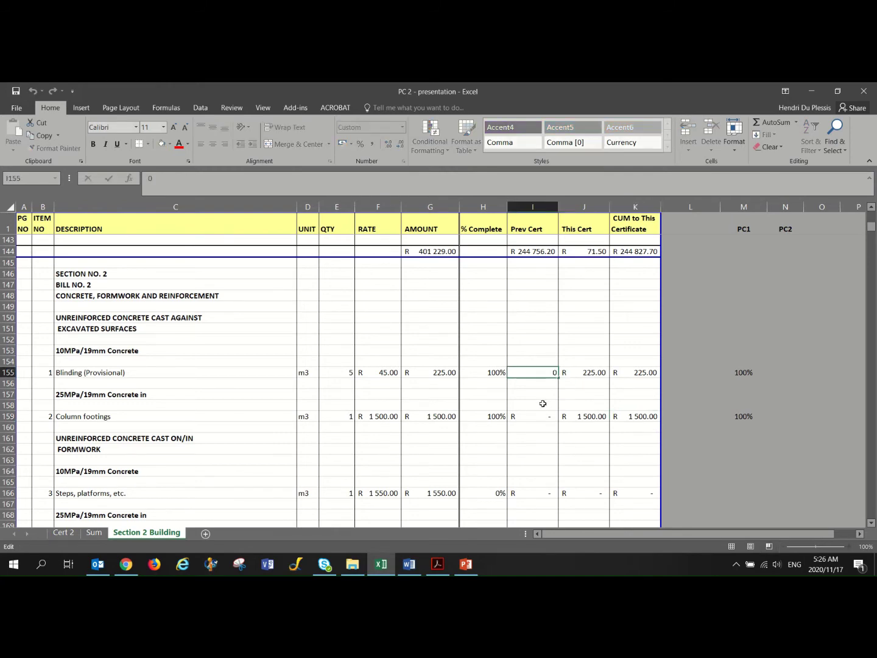
{"action": "key", "text": "Return"}
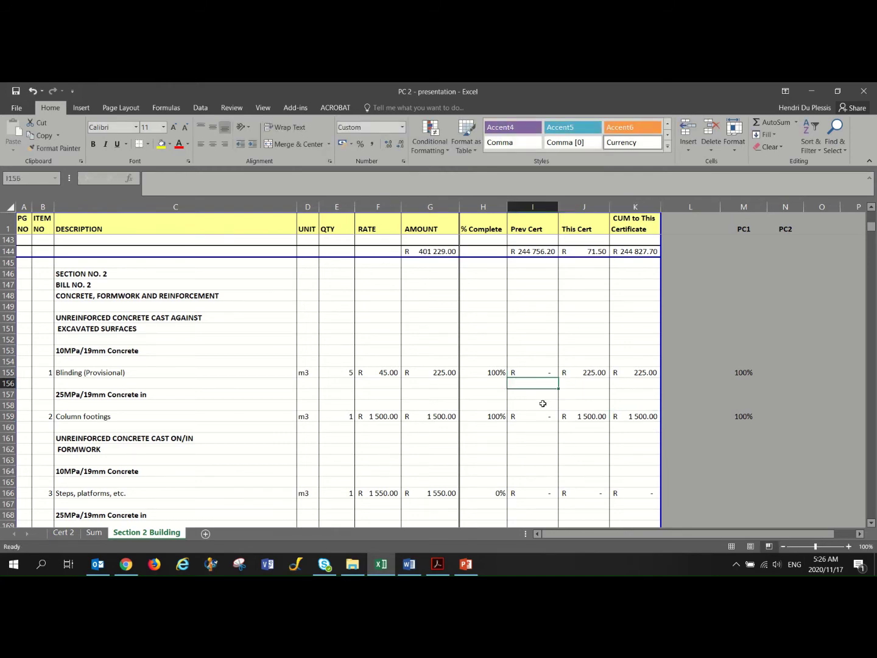
Set the % Complete of Bill 2 items 5 and 6, the strip and column footings, in H177 and H179 to 100%.
{"action": "scroll", "coordinate": [543, 403], "scroll_direction": "down", "scroll_amount": 7}
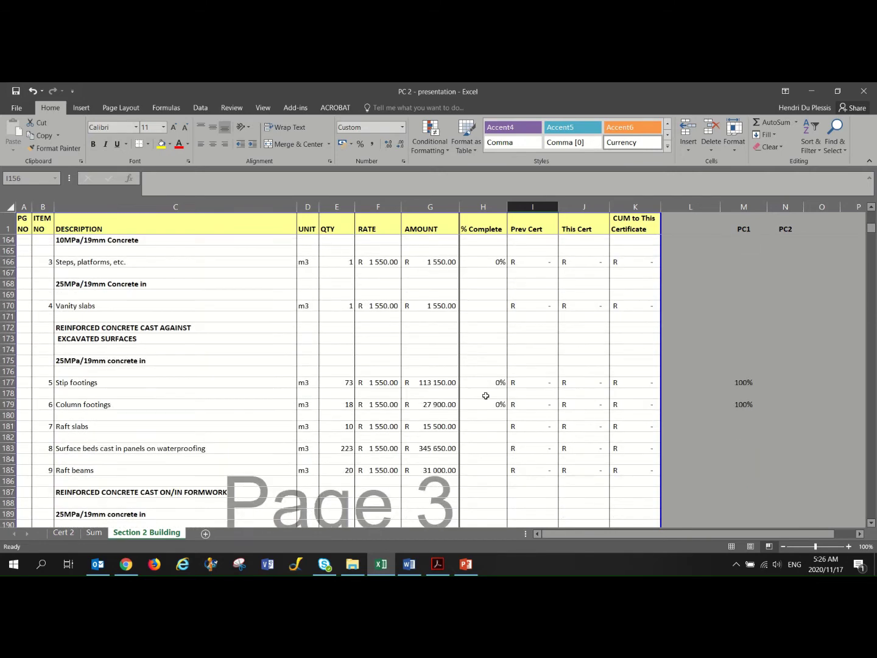
{"action": "left_click", "coordinate": [485, 384]}
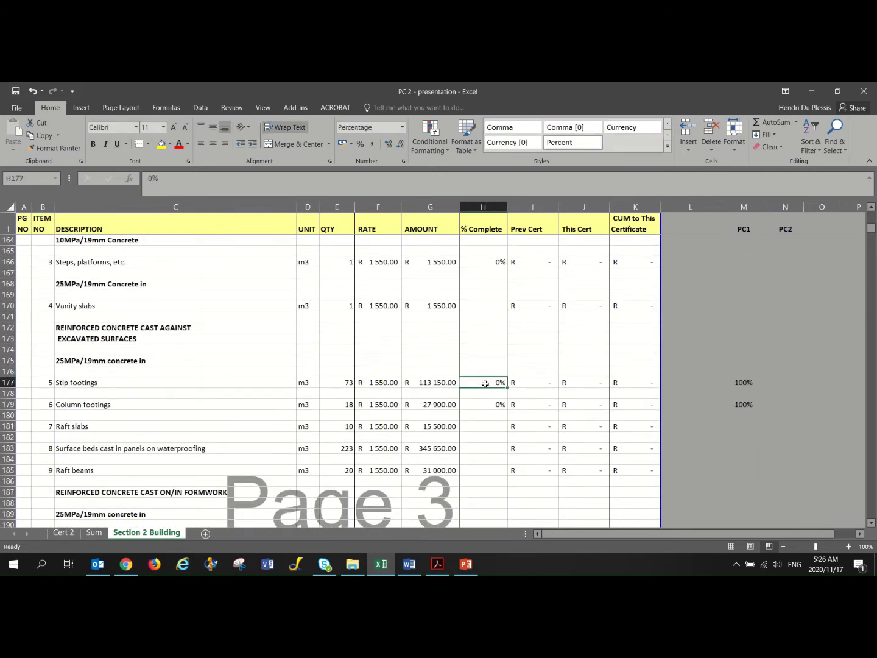
{"action": "type", "text": "100"}
{"action": "key", "text": "Return"}
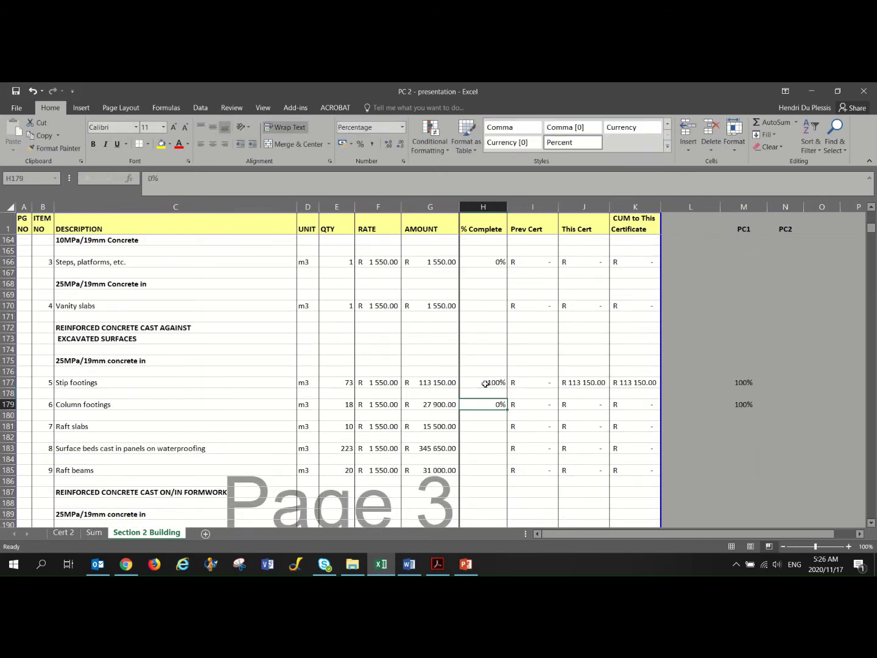
{"action": "type", "text": "100"}
{"action": "key", "text": "Return"}
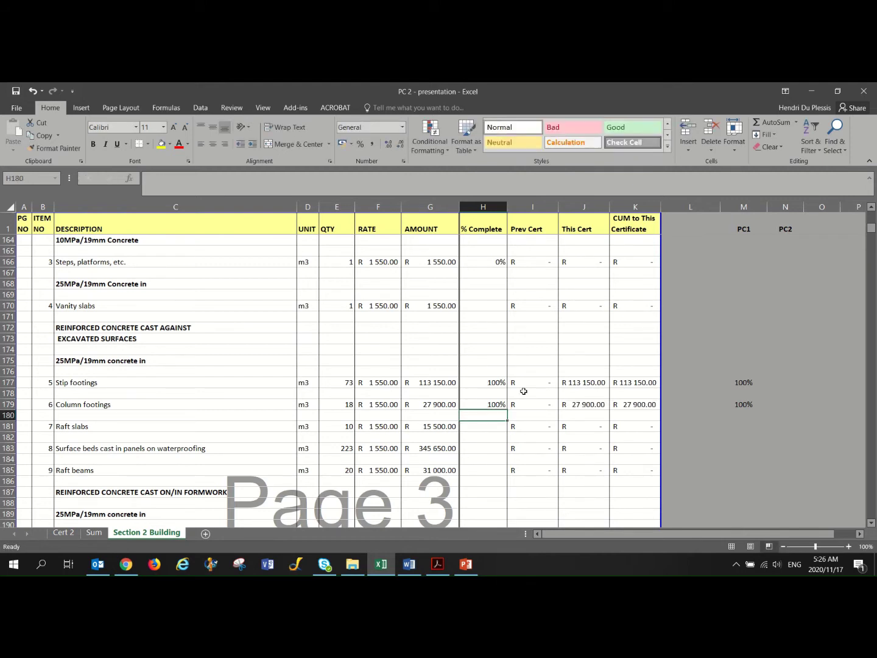
Inspect item 5's cumulative amount in K177 and the Bill 2 cumulative and This Cert totals in row 349.
{"action": "left_click", "coordinate": [617, 382]}
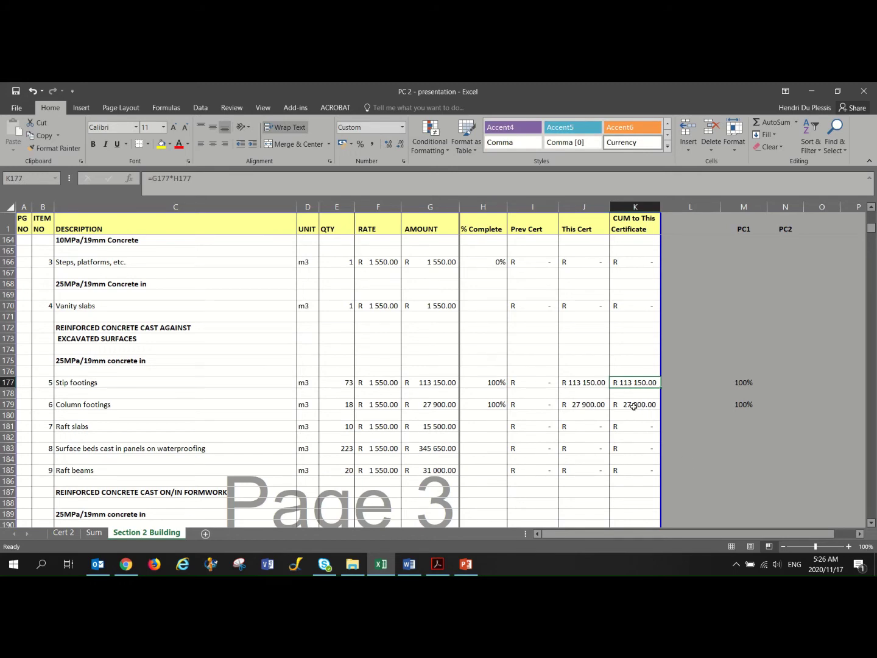
{"action": "scroll", "coordinate": [633, 405], "scroll_direction": "down", "scroll_amount": 8}
{"action": "scroll", "coordinate": [630, 406], "scroll_direction": "down", "scroll_amount": 13}
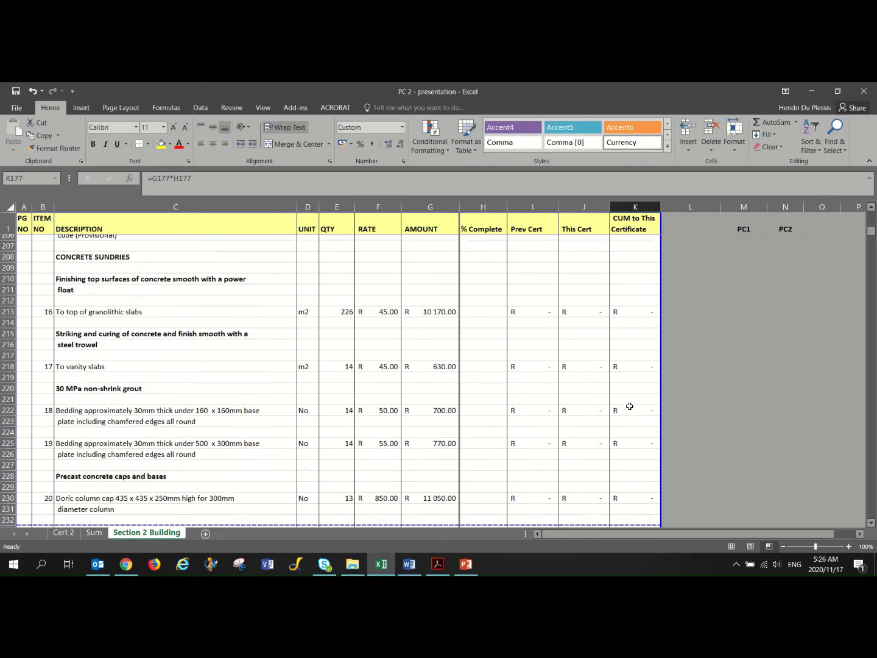
{"action": "scroll", "coordinate": [630, 407], "scroll_direction": "down", "scroll_amount": 12}
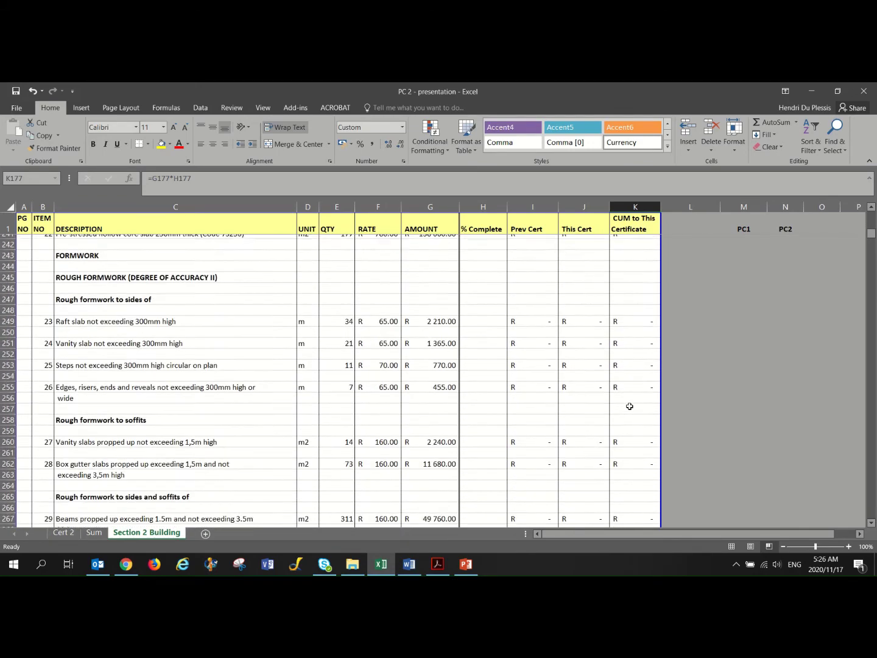
{"action": "scroll", "coordinate": [630, 407], "scroll_direction": "down", "scroll_amount": 10}
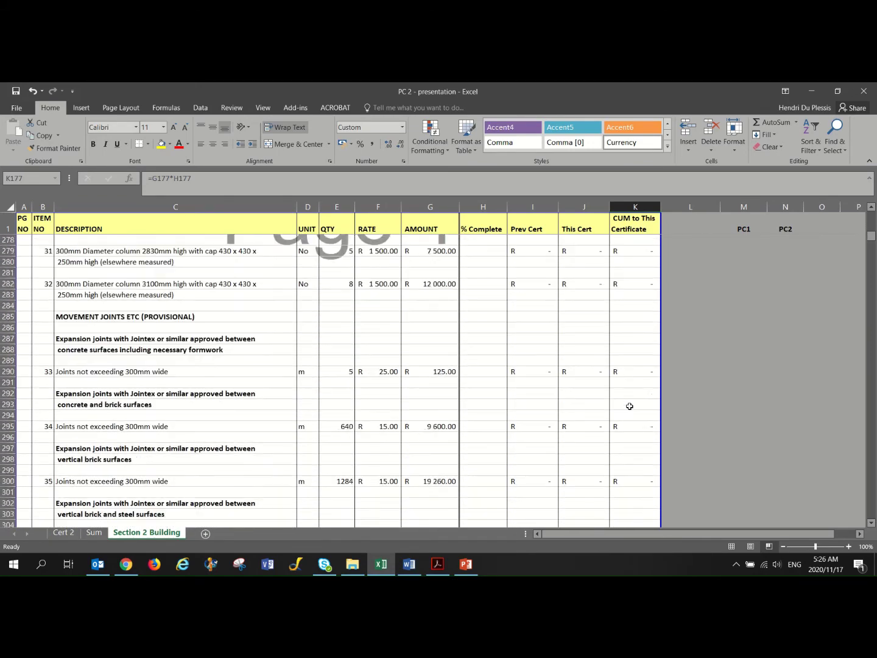
{"action": "scroll", "coordinate": [630, 406], "scroll_direction": "down", "scroll_amount": 6}
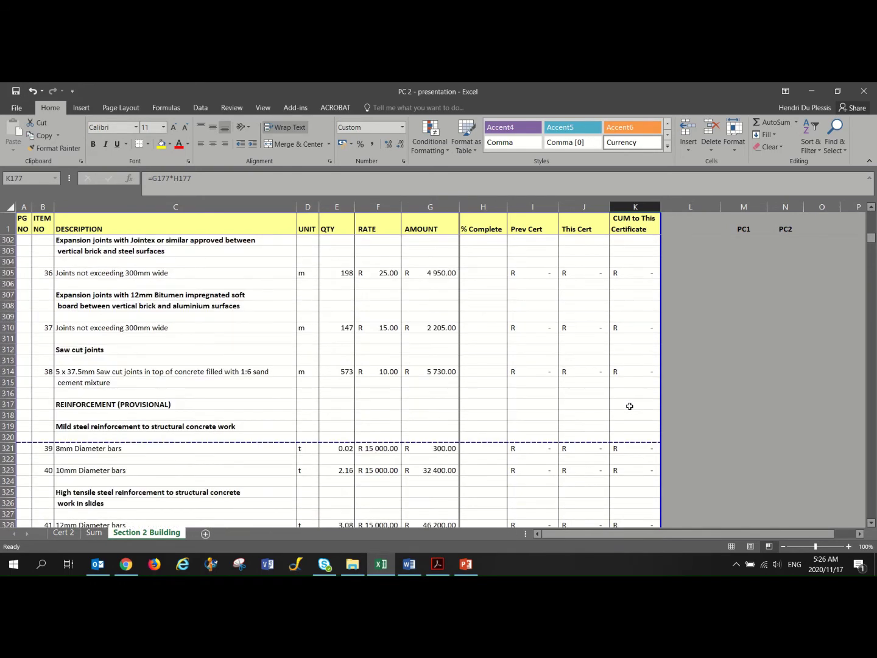
{"action": "scroll", "coordinate": [630, 407], "scroll_direction": "down", "scroll_amount": 6}
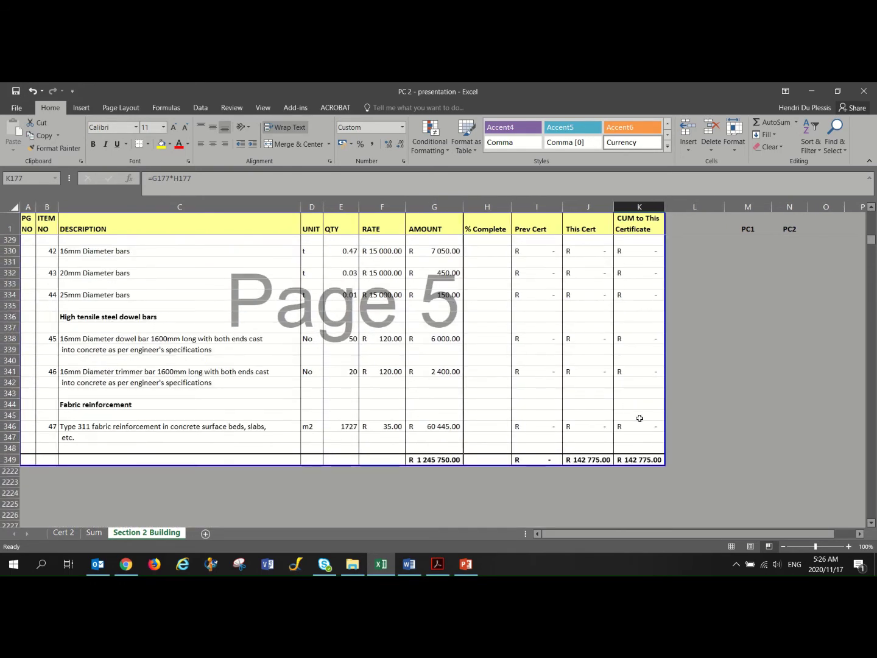
{"action": "left_click", "coordinate": [656, 462]}
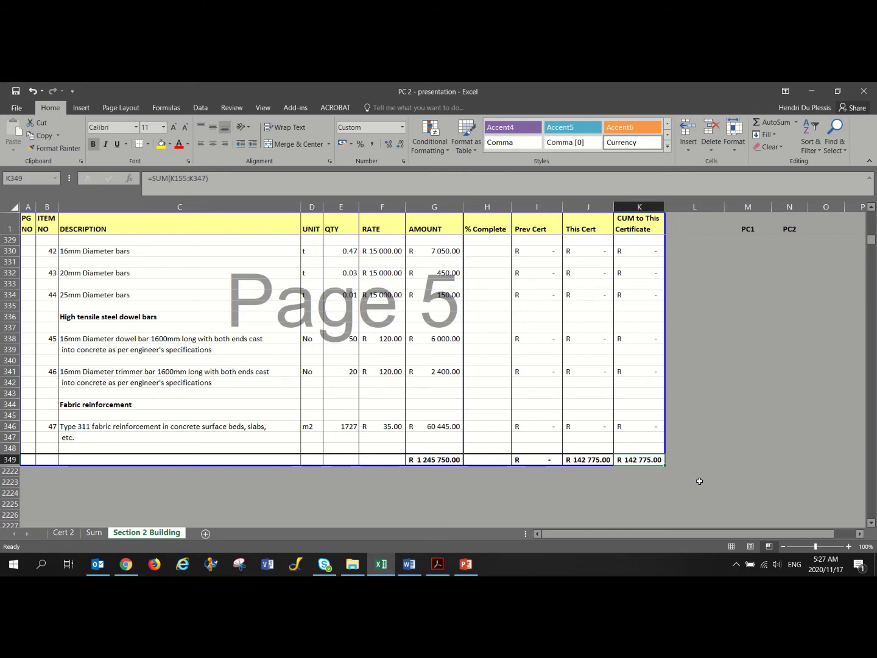
{"action": "left_click", "coordinate": [598, 460]}
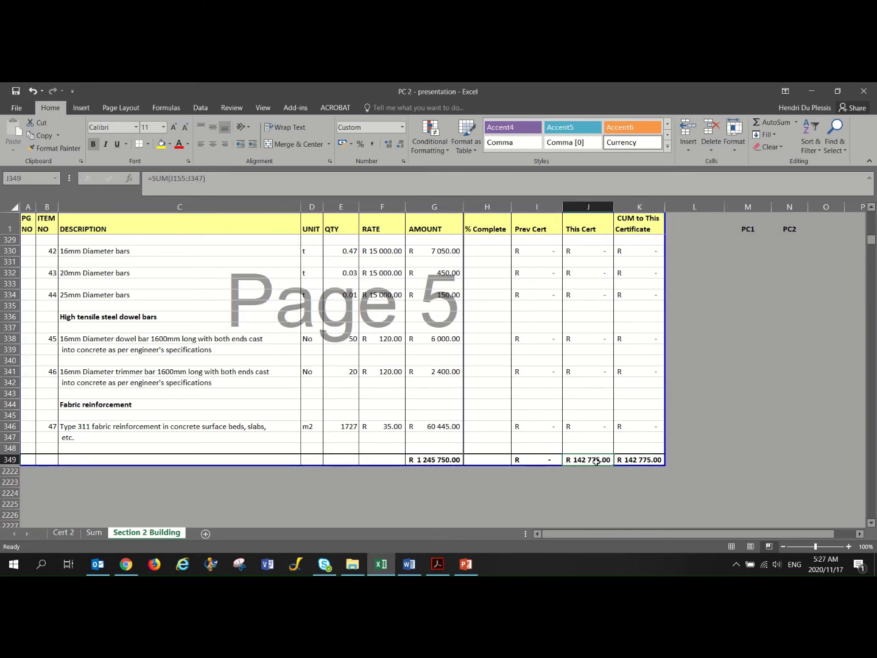
Compare the This Cert and cumulative total formulas of Bill 2 in row 349 and review the Bill 1 totals in row 144.
{"action": "left_click", "coordinate": [629, 460]}
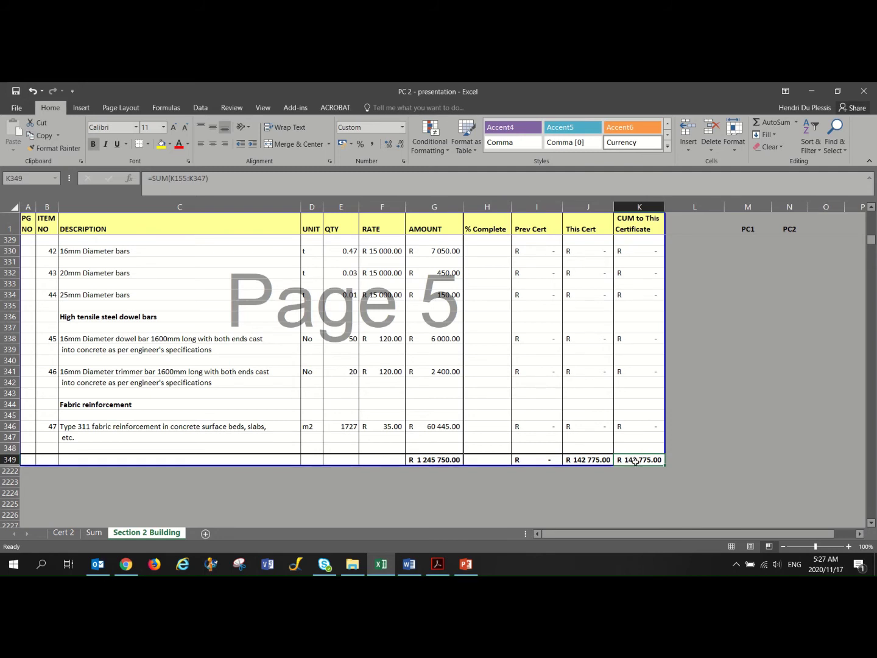
{"action": "left_click", "coordinate": [594, 462]}
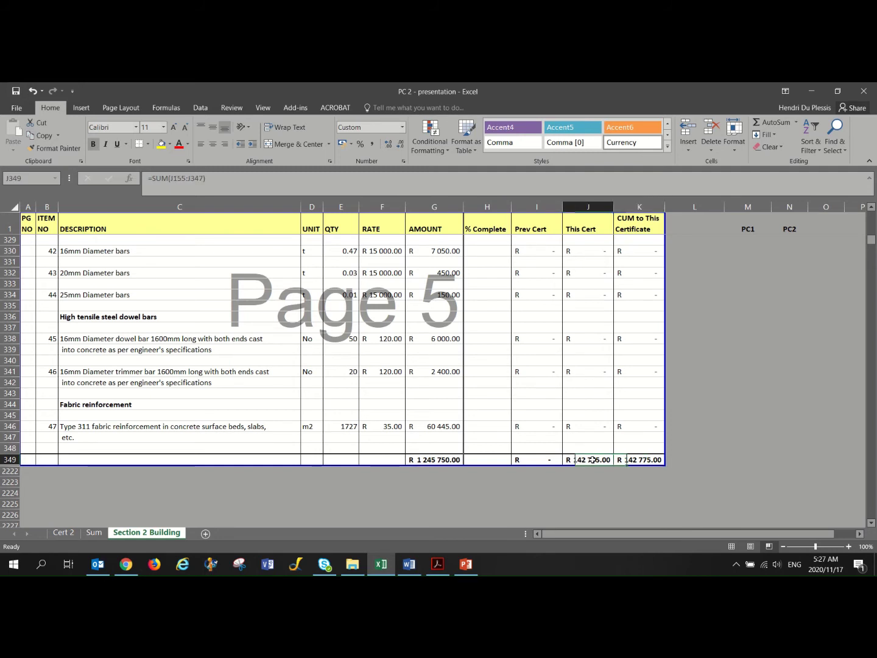
{"action": "left_click", "coordinate": [628, 462]}
{"action": "scroll", "coordinate": [628, 461], "scroll_direction": "up", "scroll_amount": 16}
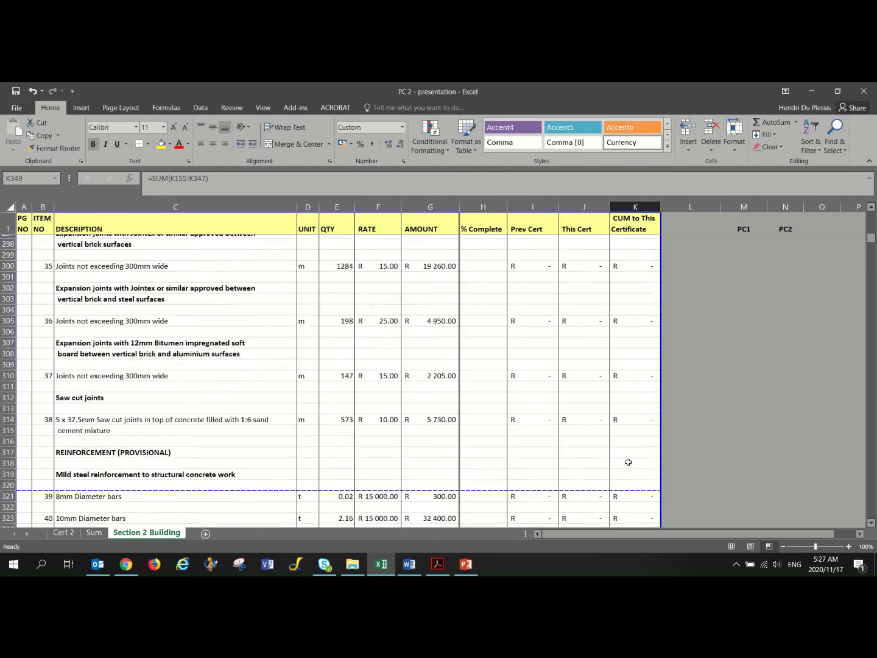
{"action": "scroll", "coordinate": [628, 461], "scroll_direction": "up", "scroll_amount": 20}
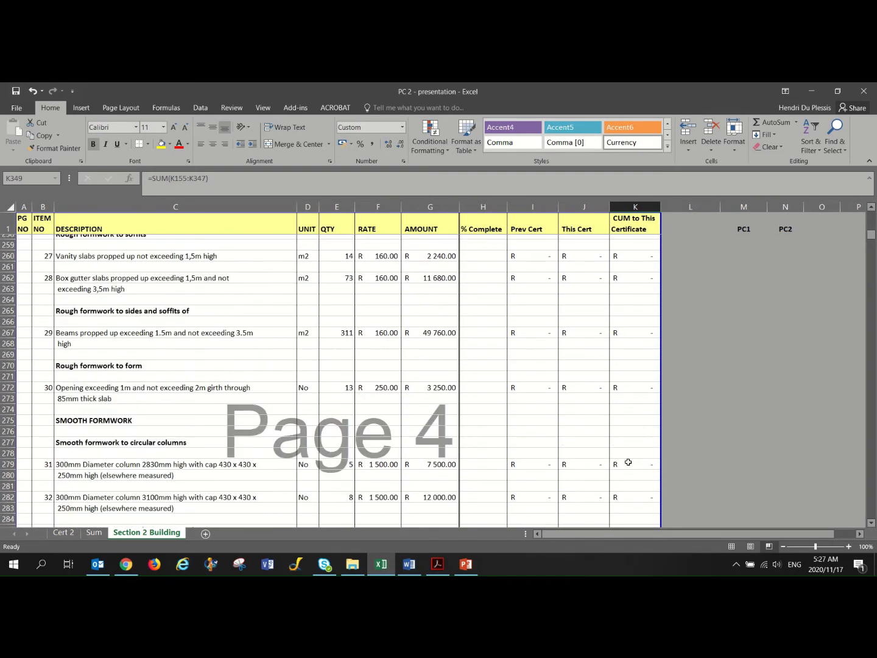
{"action": "scroll", "coordinate": [628, 462], "scroll_direction": "up", "scroll_amount": 20}
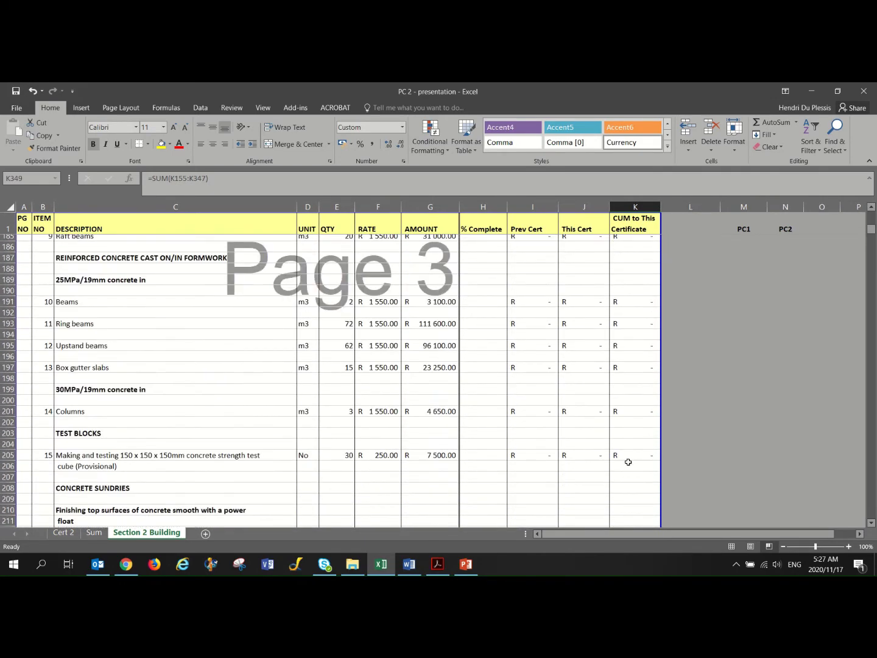
{"action": "scroll", "coordinate": [628, 463], "scroll_direction": "up", "scroll_amount": 7}
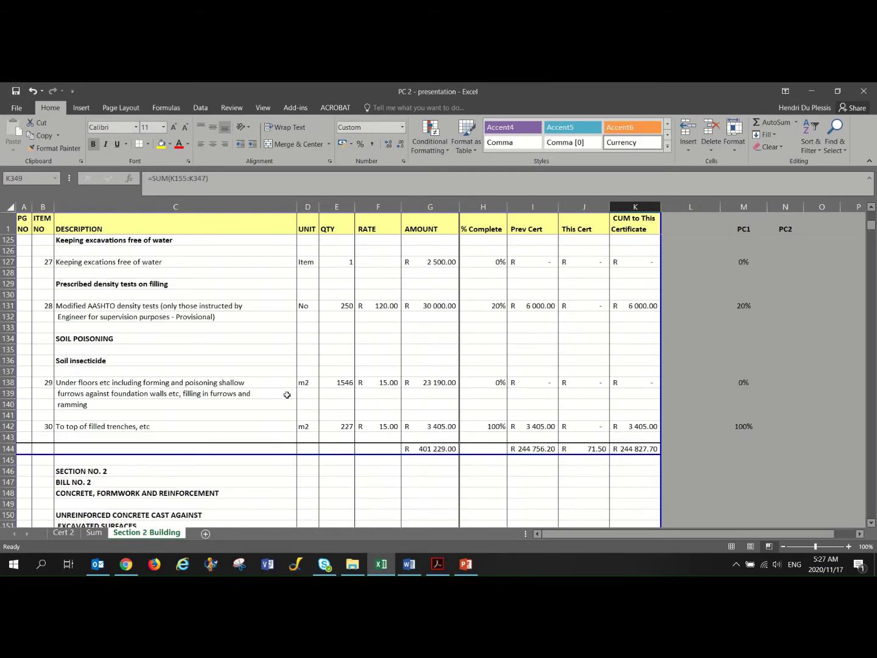
Inspect the Sum sheet's Value of Work Executed links for Earthworks (D17) and Concrete (D18), and the Section 2 sub-total.
{"action": "left_click", "coordinate": [96, 533]}
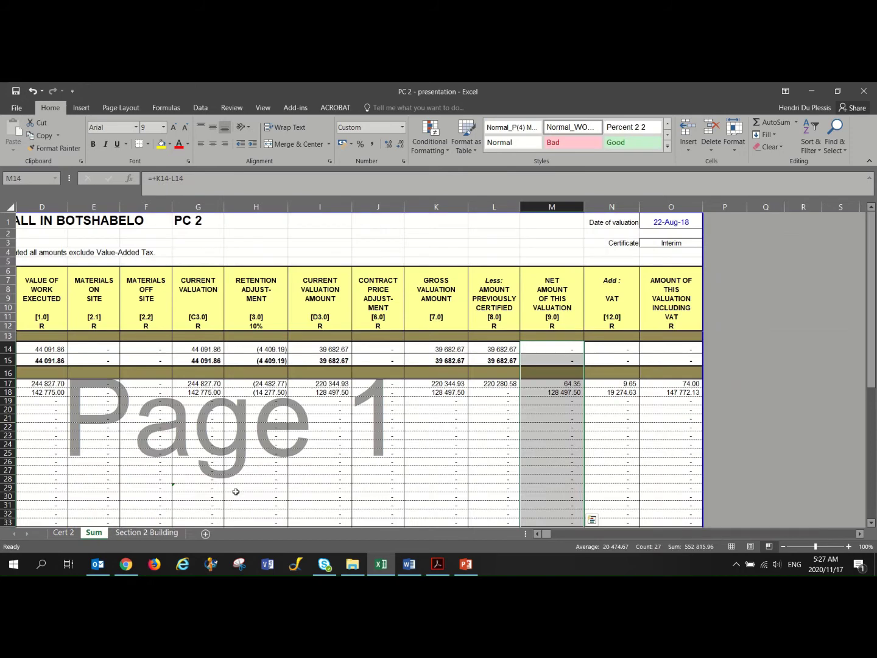
{"action": "left_click", "coordinate": [538, 534]}
{"action": "left_click", "coordinate": [537, 534]}
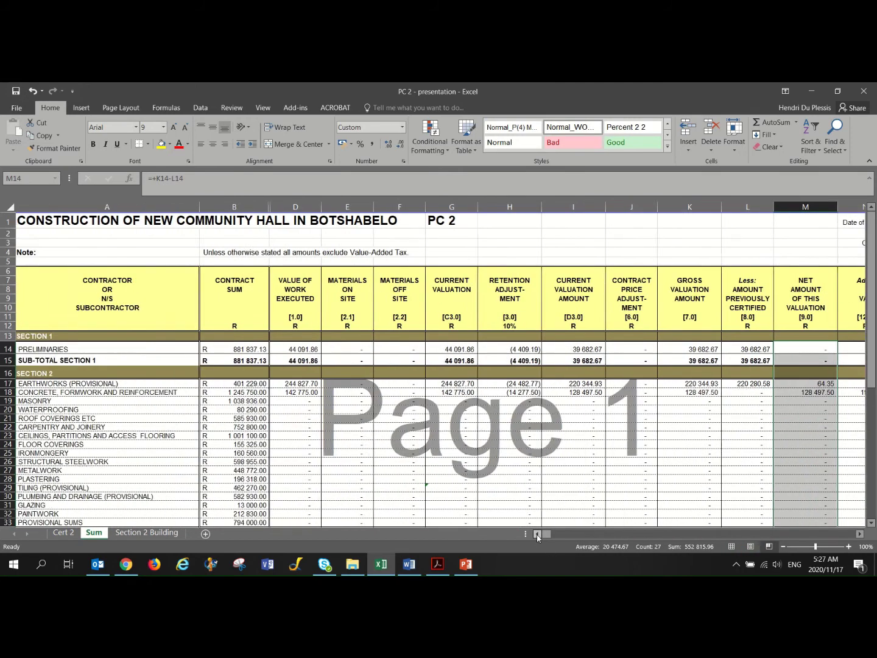
{"action": "left_click", "coordinate": [309, 384]}
{"action": "left_click", "coordinate": [310, 392]}
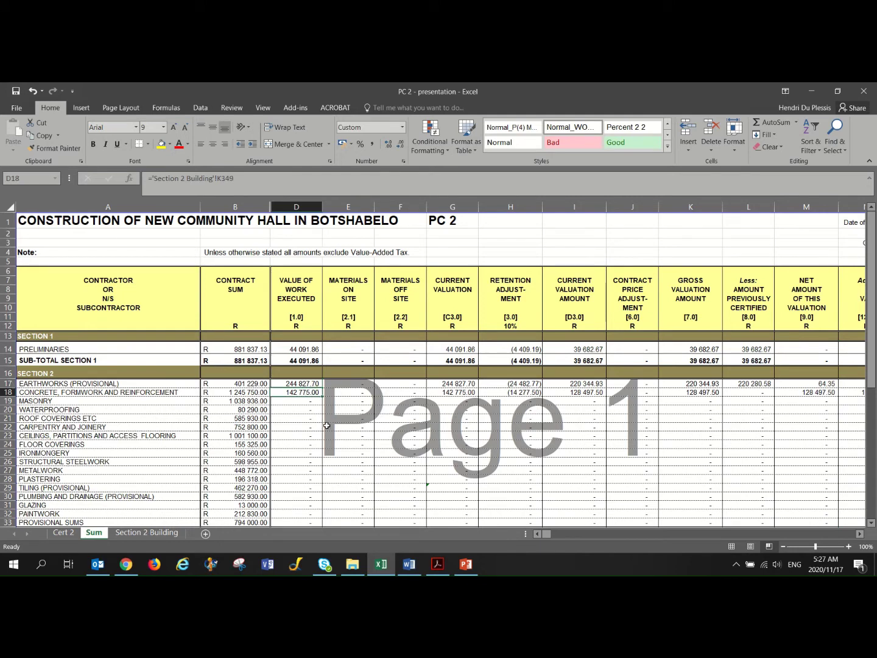
{"action": "scroll", "coordinate": [326, 424], "scroll_direction": "down", "scroll_amount": 3}
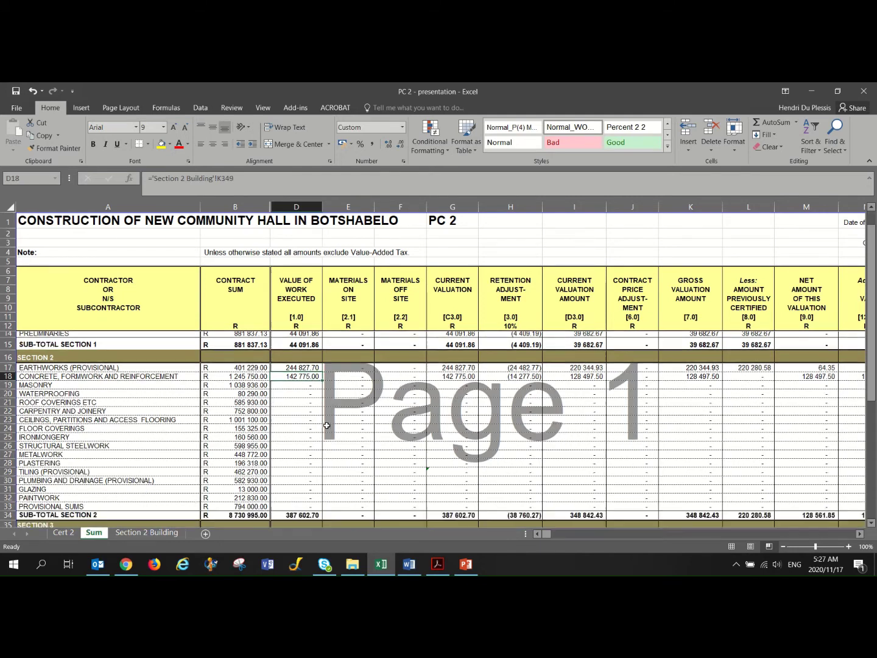
{"action": "scroll", "coordinate": [326, 424], "scroll_direction": "up", "scroll_amount": 3}
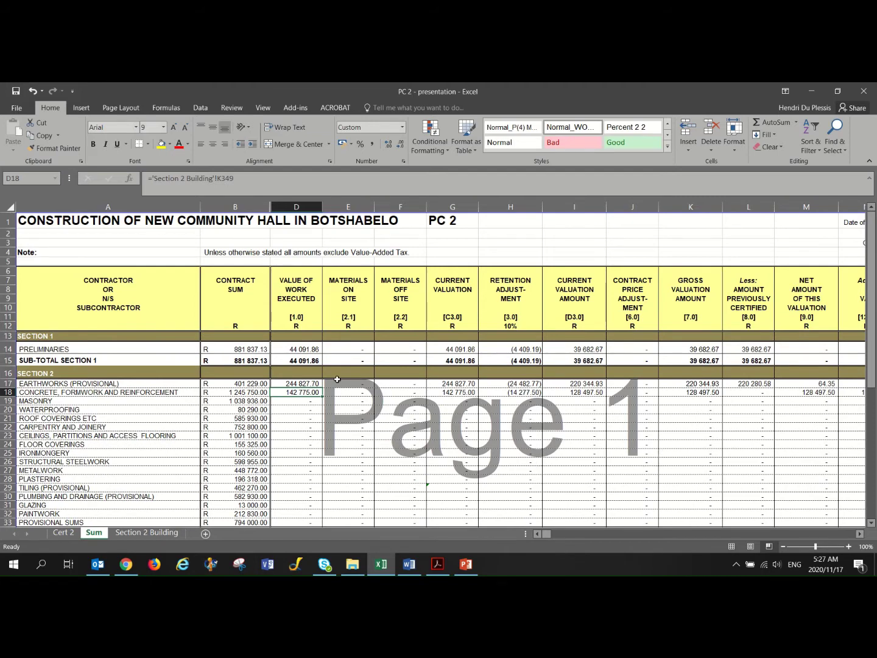
{"action": "left_click", "coordinate": [303, 383]}
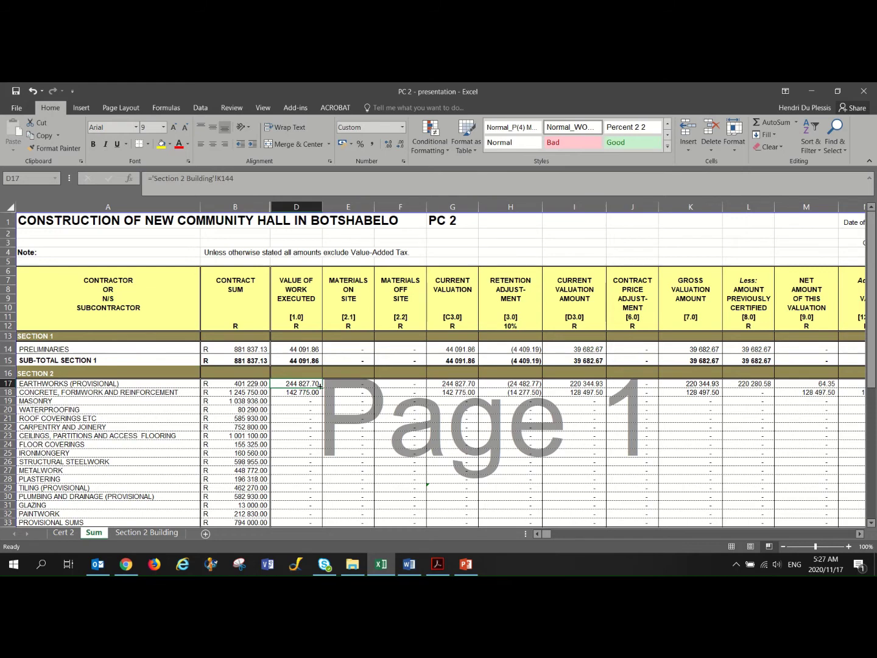
Check the Month 2 P&G percentage in the Question PC2 Word document, and return to the Excel workbook.
{"action": "key", "text": "alt+Tab"}
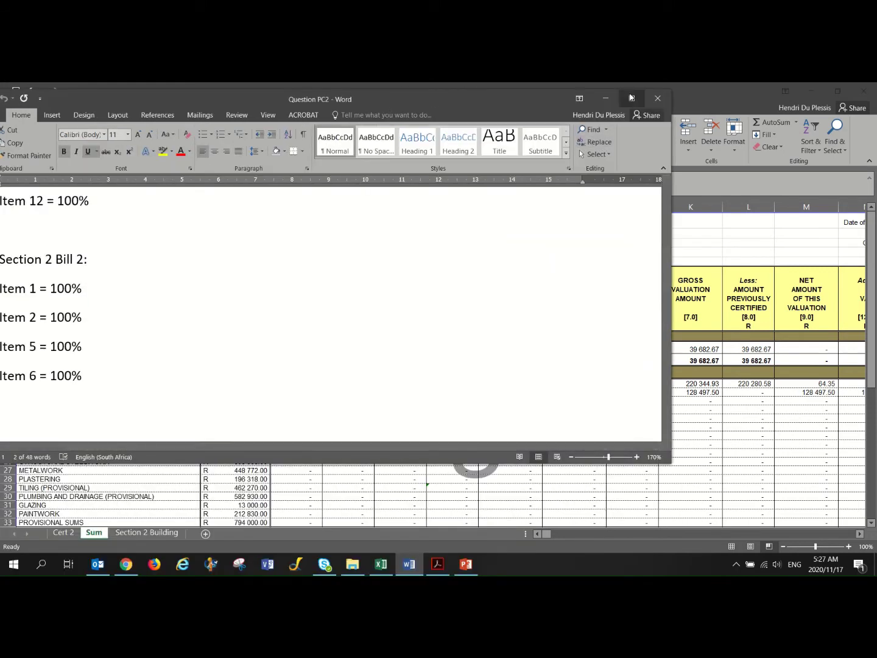
{"action": "left_click", "coordinate": [631, 98]}
{"action": "scroll", "coordinate": [246, 329], "scroll_direction": "up", "scroll_amount": 3}
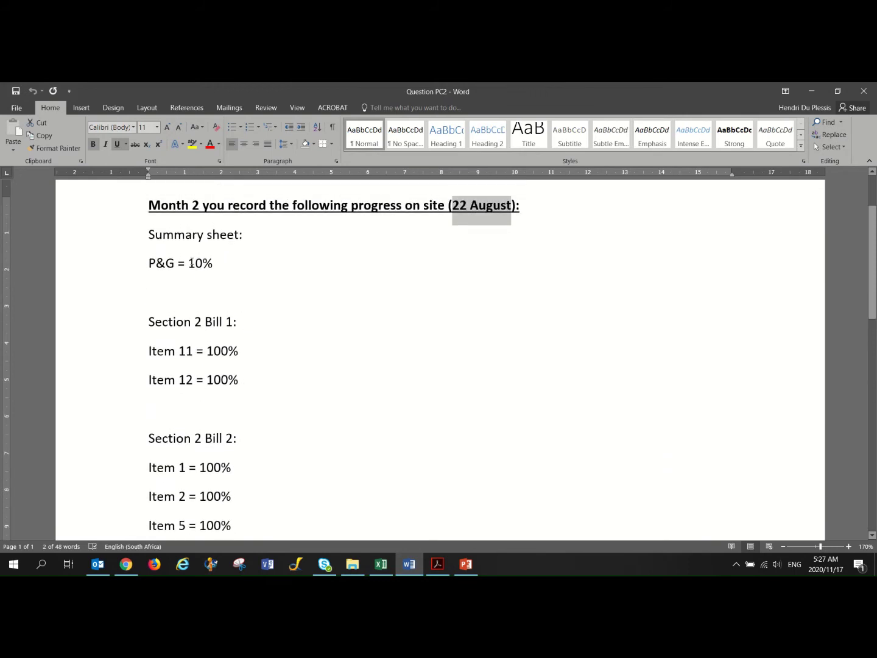
{"action": "left_click_drag", "start_coordinate": [192, 263], "coordinate": [213, 263]}
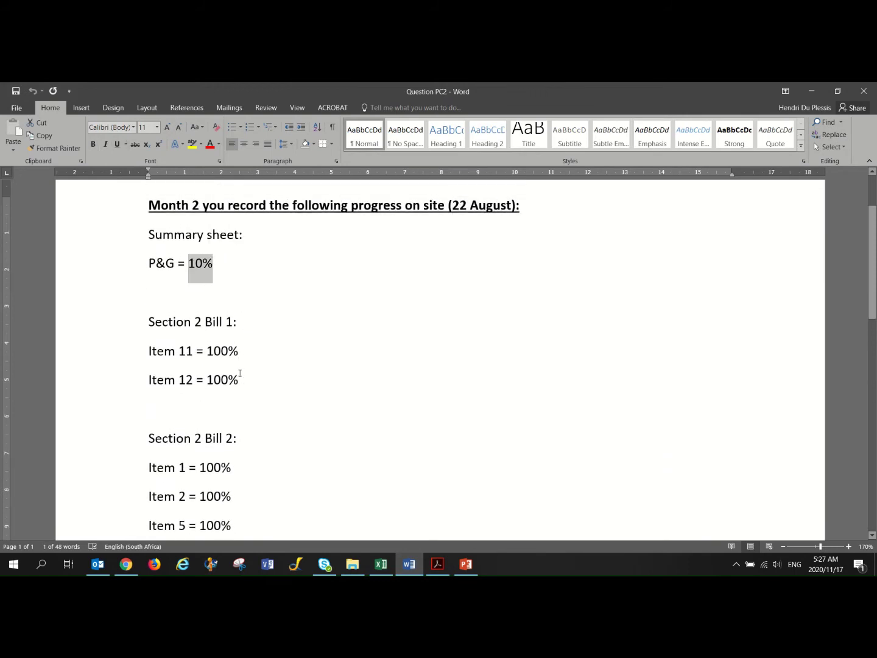
{"action": "left_click", "coordinate": [390, 567]}
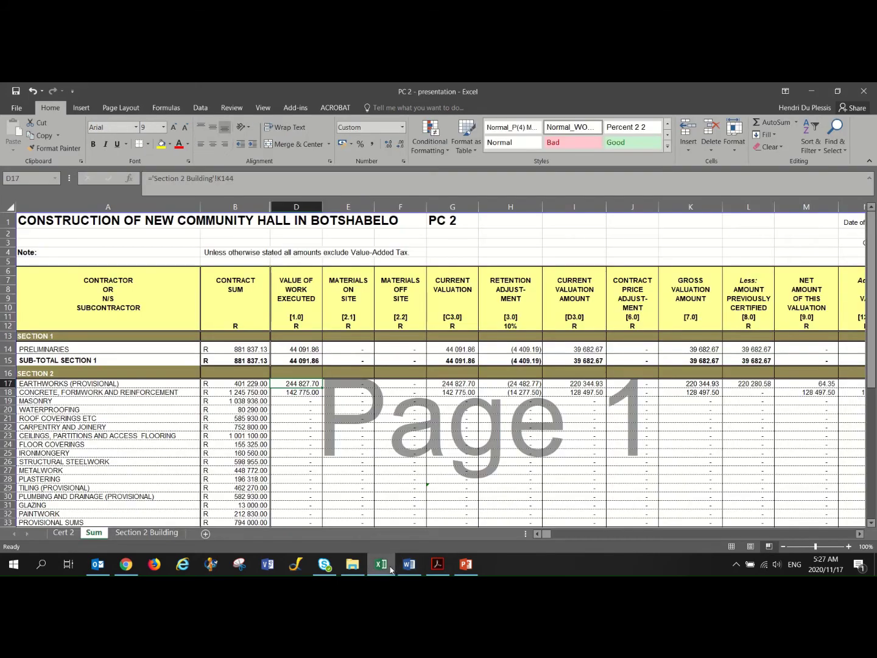
Replace the B14 factor with 10% in the Preliminaries Value of Work Executed formula, making D14 =C14*10%.
{"action": "left_click", "coordinate": [297, 351]}
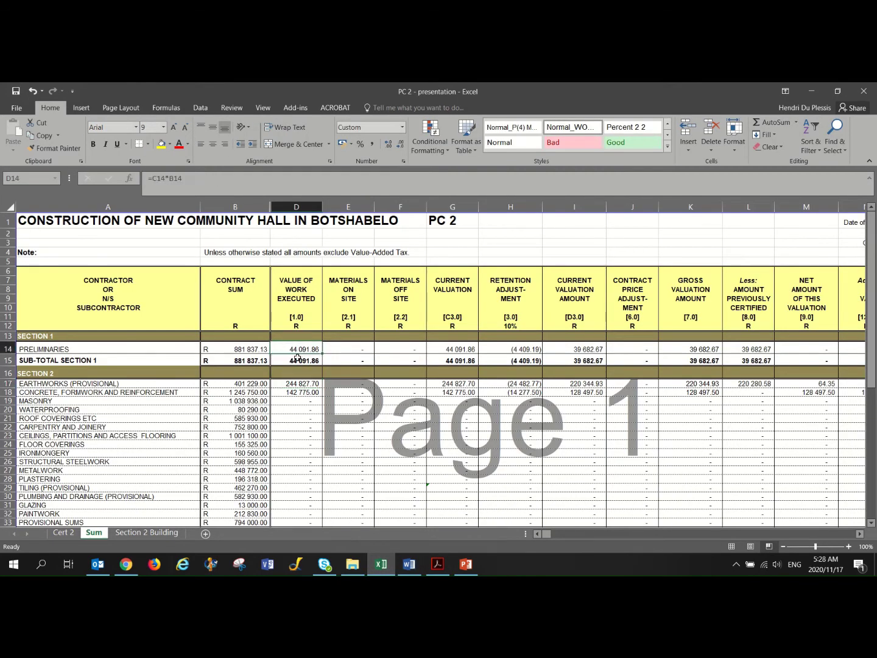
{"action": "key", "text": "F2"}
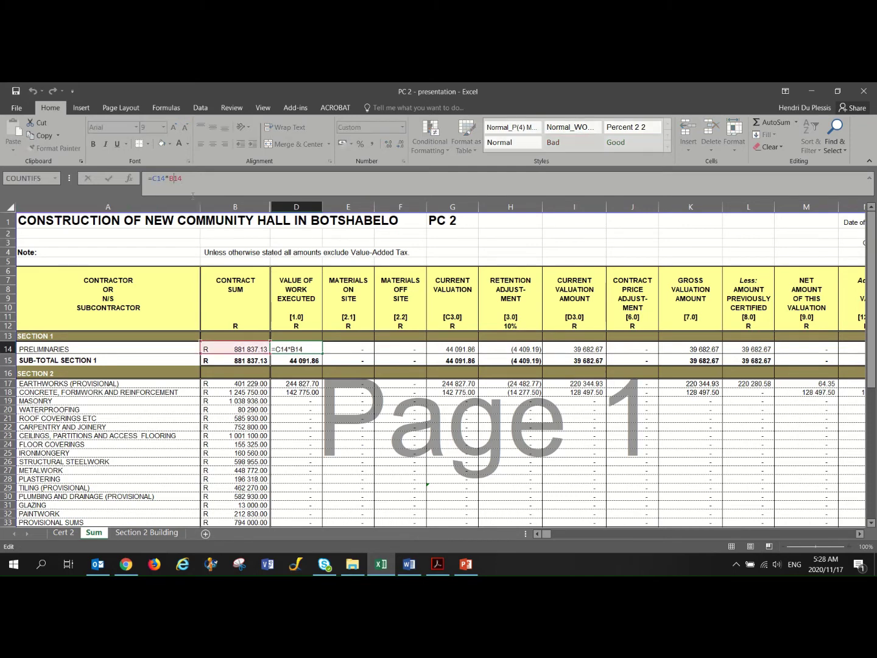
{"action": "key", "text": "BackSpace"}
{"action": "key", "text": "BackSpace"}
{"action": "key", "text": "BackSpace"}
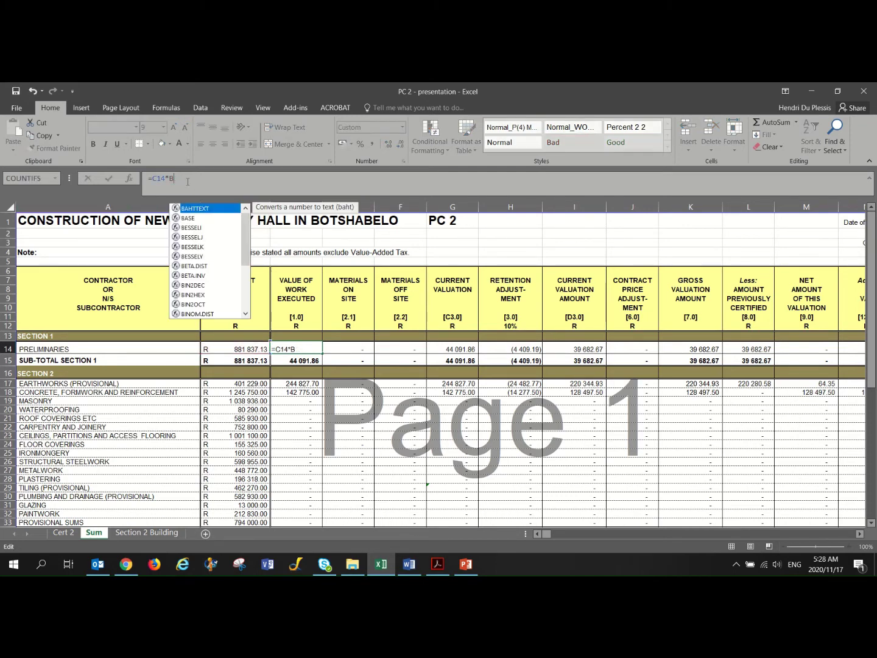
{"action": "type", "text": "10%"}
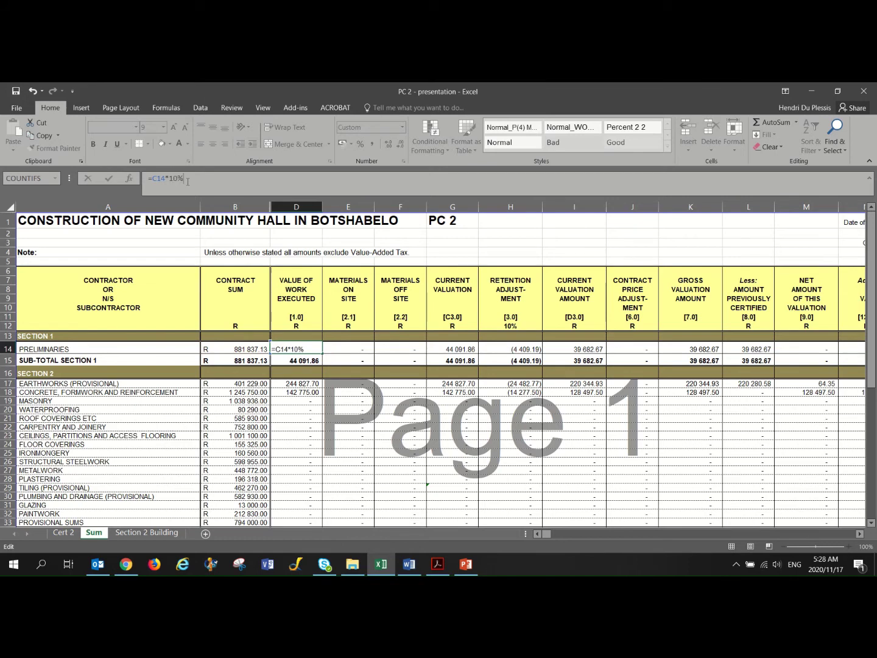
{"action": "key", "text": "Return"}
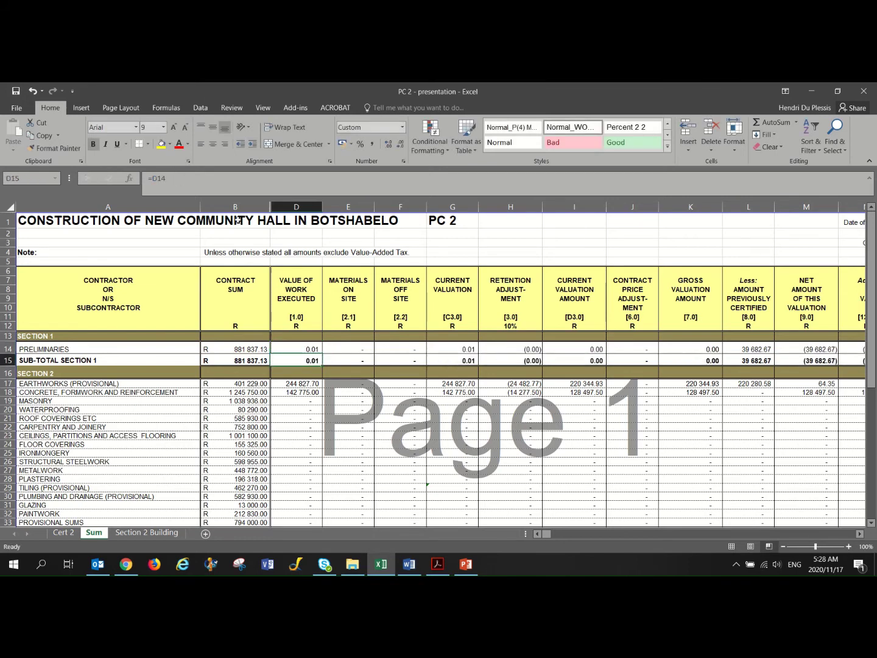
Correct the Preliminaries formula in D14 to reference the contract sum, making it =B14*10%.
{"action": "left_click", "coordinate": [298, 348]}
{"action": "left_click", "coordinate": [169, 182]}
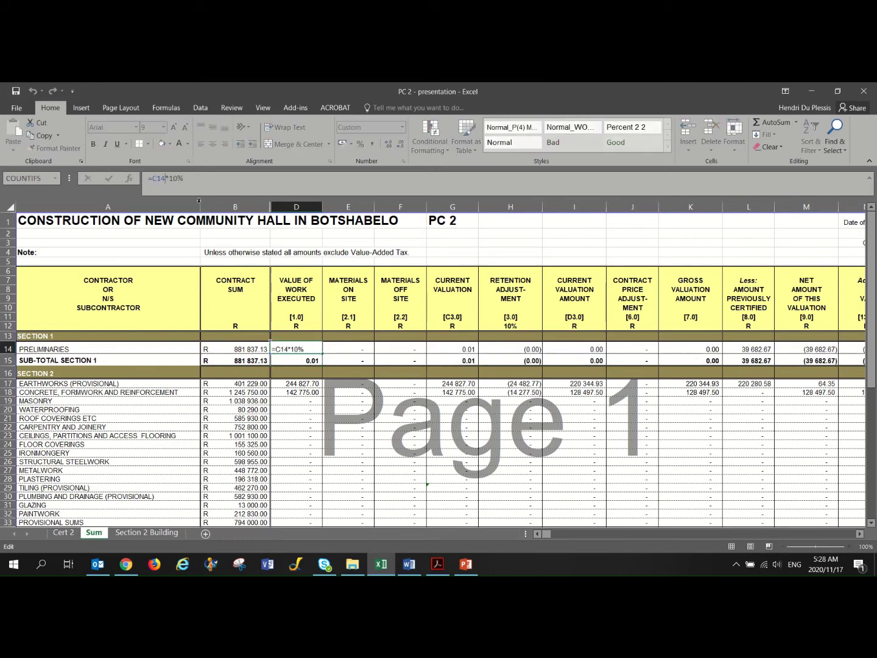
{"action": "key", "text": "BackSpace"}
{"action": "key", "text": "BackSpace"}
{"action": "key", "text": "BackSpace"}
{"action": "left_click", "coordinate": [242, 353]}
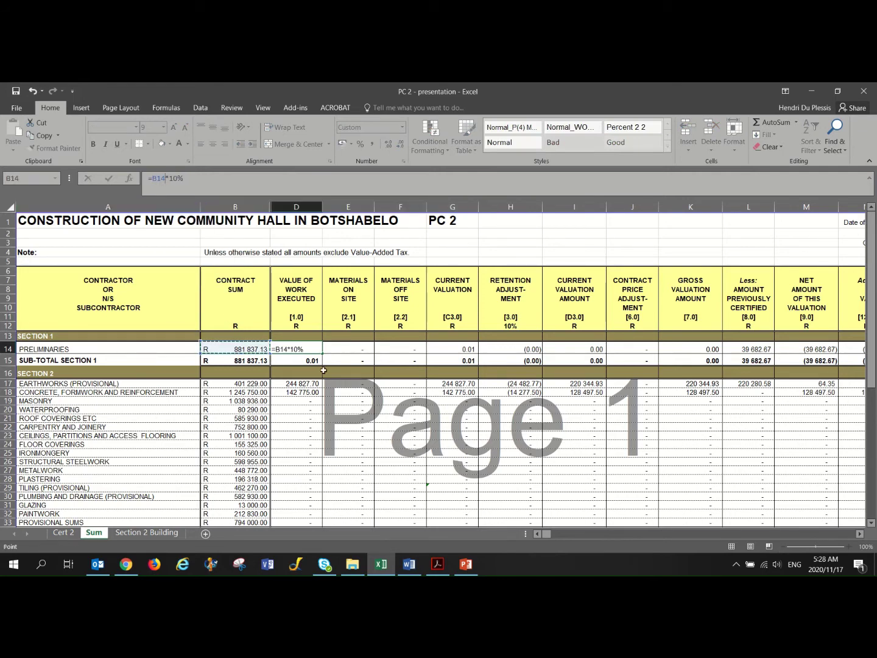
{"action": "key", "text": "Return"}
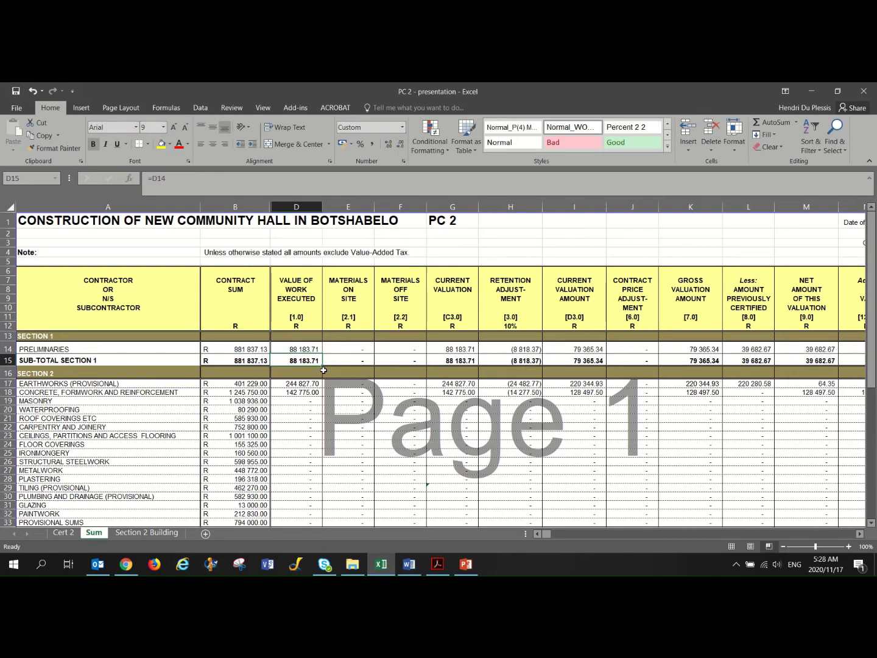
{"action": "left_click", "coordinate": [315, 349]}
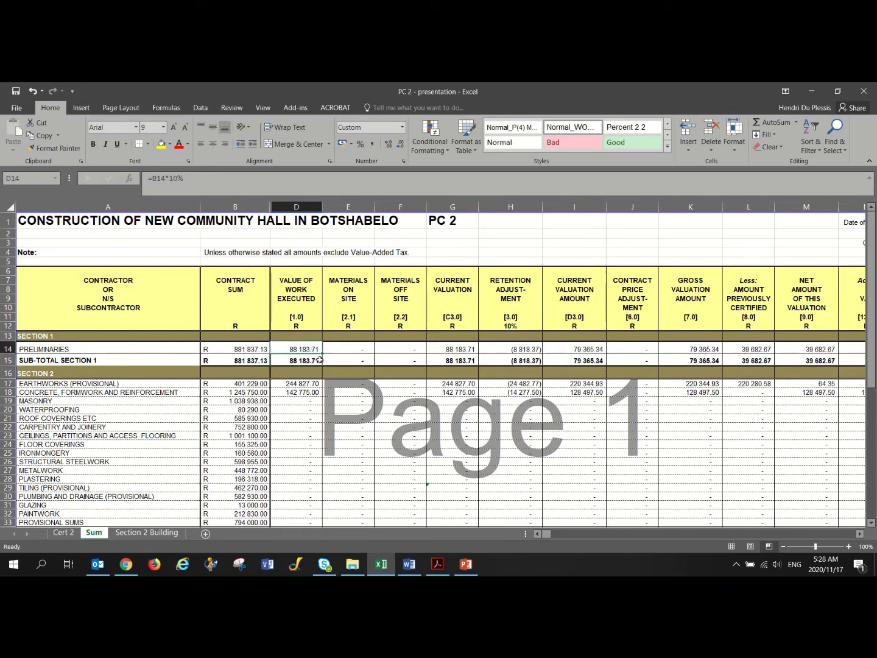
Review the Preliminaries materials on and off site entries, and the current valuation and retention formulas in G14 and H14.
{"action": "left_click", "coordinate": [352, 347]}
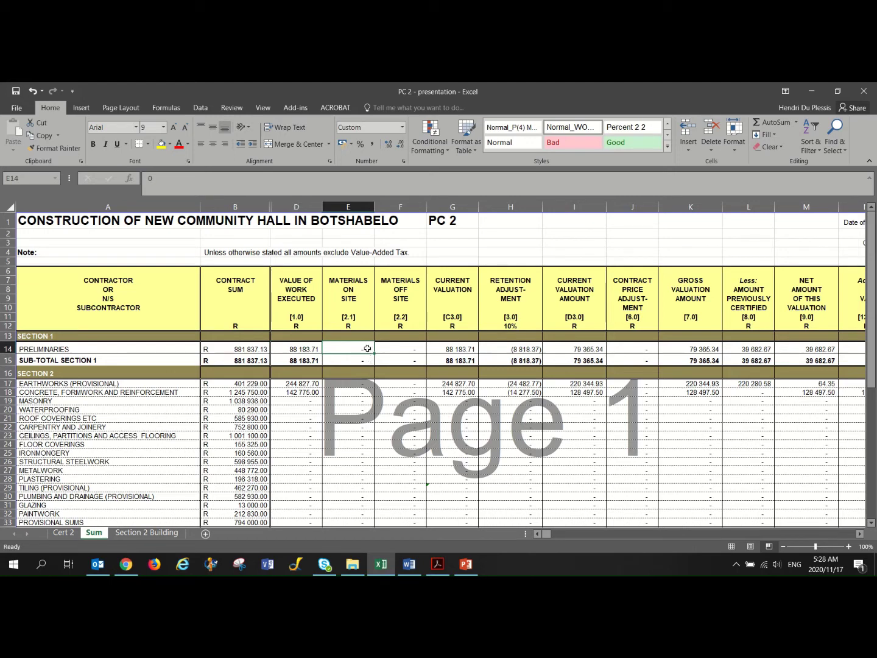
{"action": "left_click", "coordinate": [406, 353]}
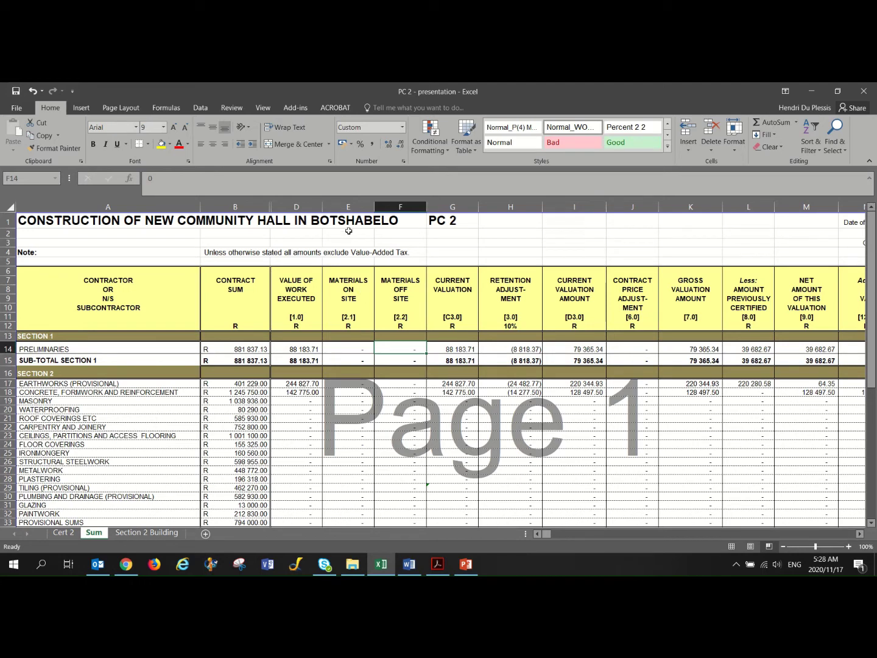
{"action": "left_click_drag", "start_coordinate": [350, 208], "coordinate": [381, 210]}
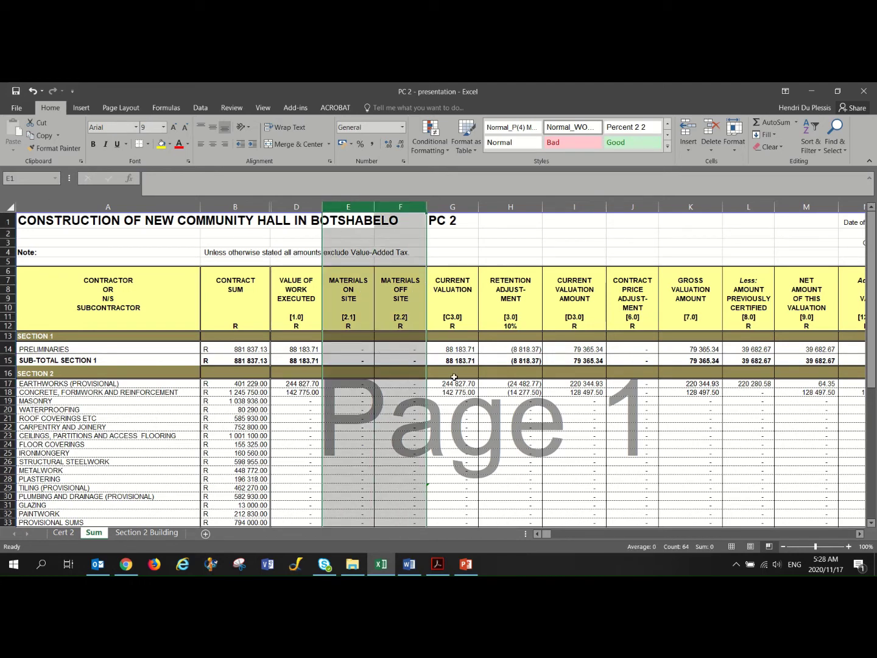
{"action": "left_click", "coordinate": [460, 351]}
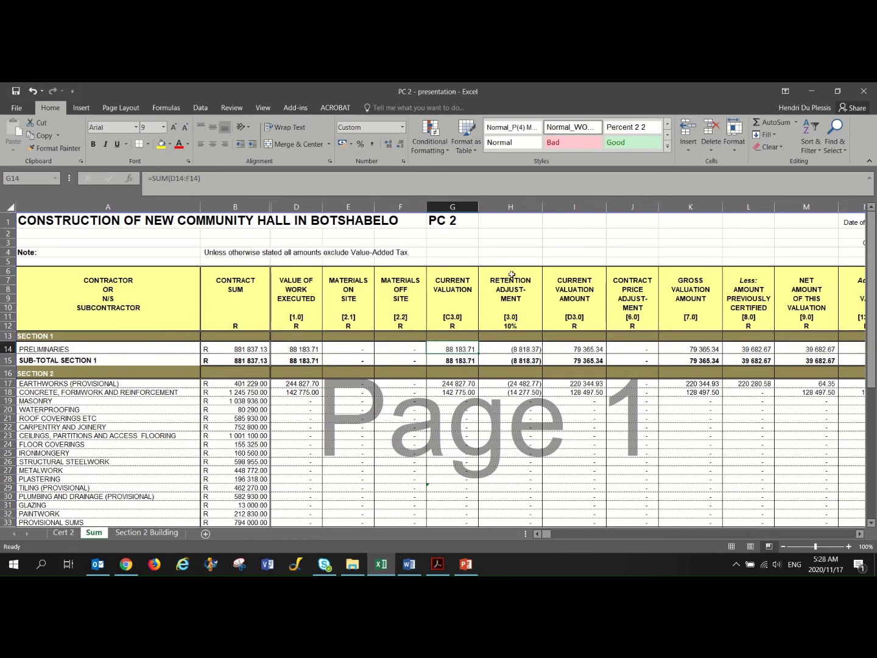
{"action": "left_click", "coordinate": [509, 349]}
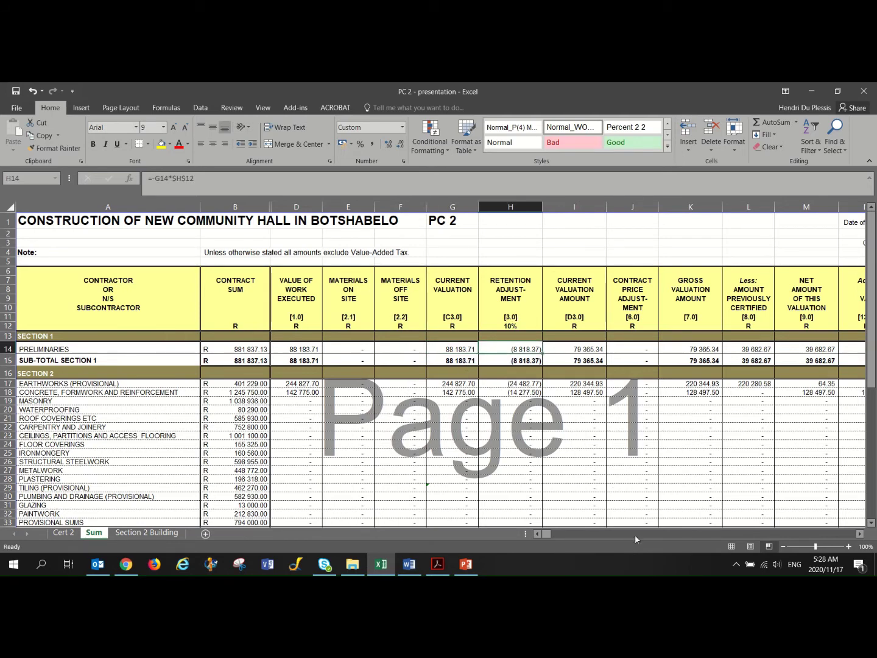
Inspect the Preliminaries current valuation amount (I14), contract price adjustment (J14) and gross valuation amount (K14).
{"action": "left_click", "coordinate": [864, 535]}
{"action": "left_click", "coordinate": [864, 535]}
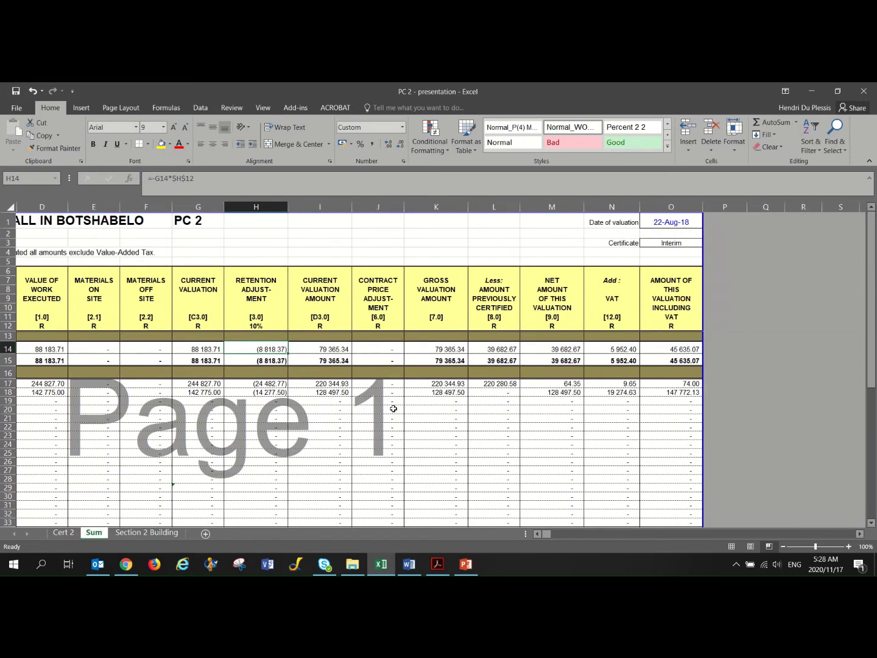
{"action": "left_click", "coordinate": [339, 351]}
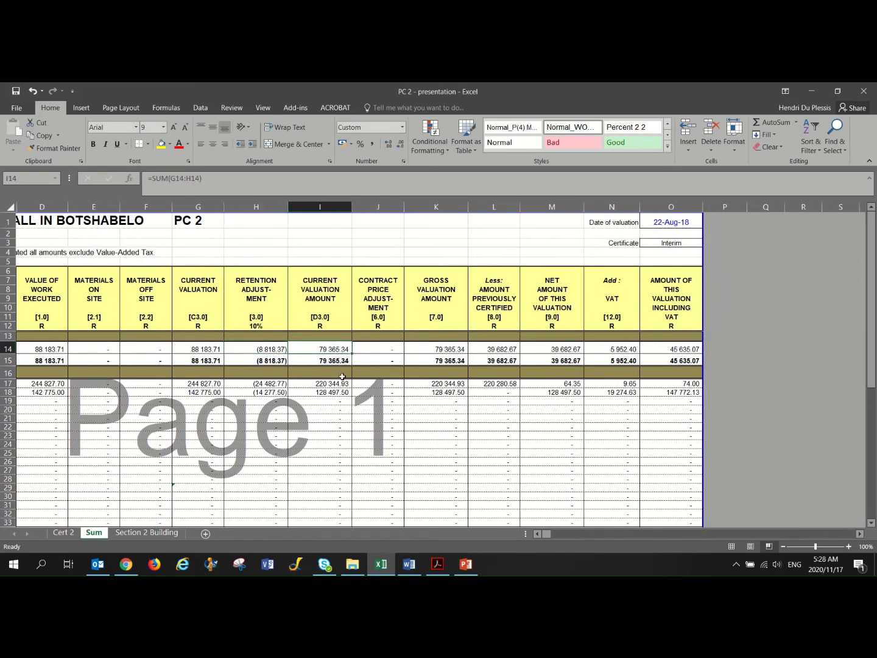
{"action": "left_click", "coordinate": [378, 207]}
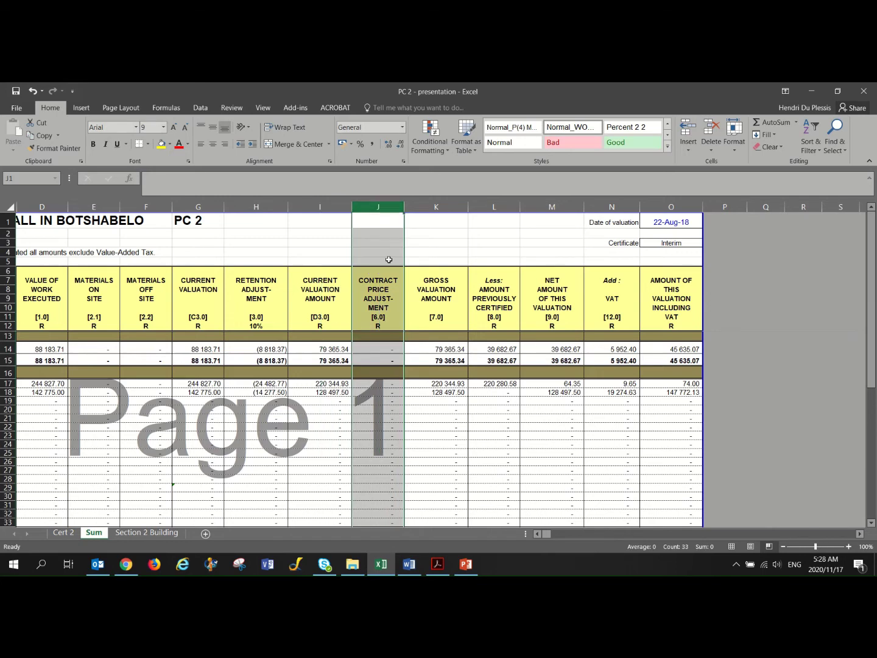
{"action": "left_click", "coordinate": [378, 350]}
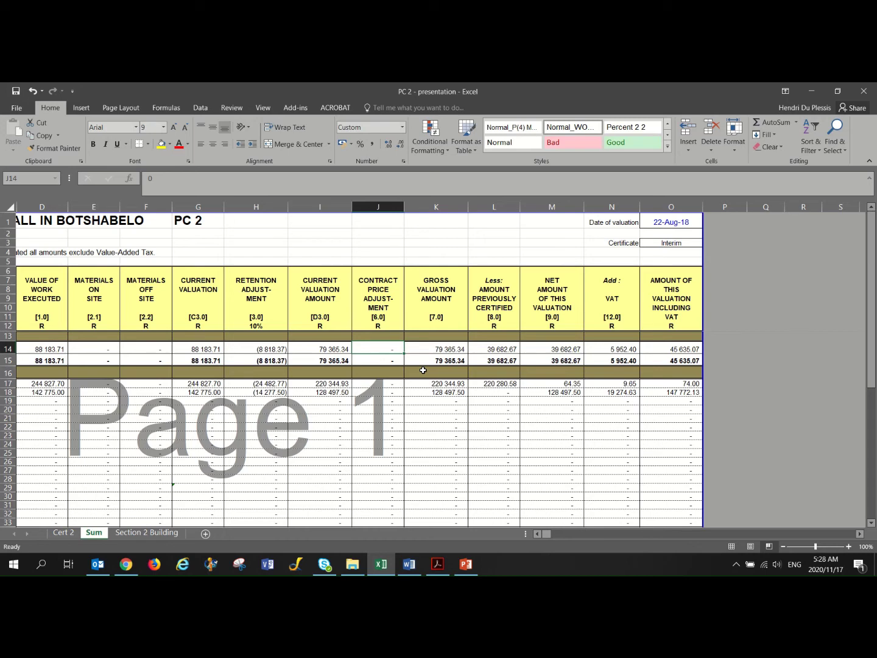
{"action": "left_click", "coordinate": [454, 349]}
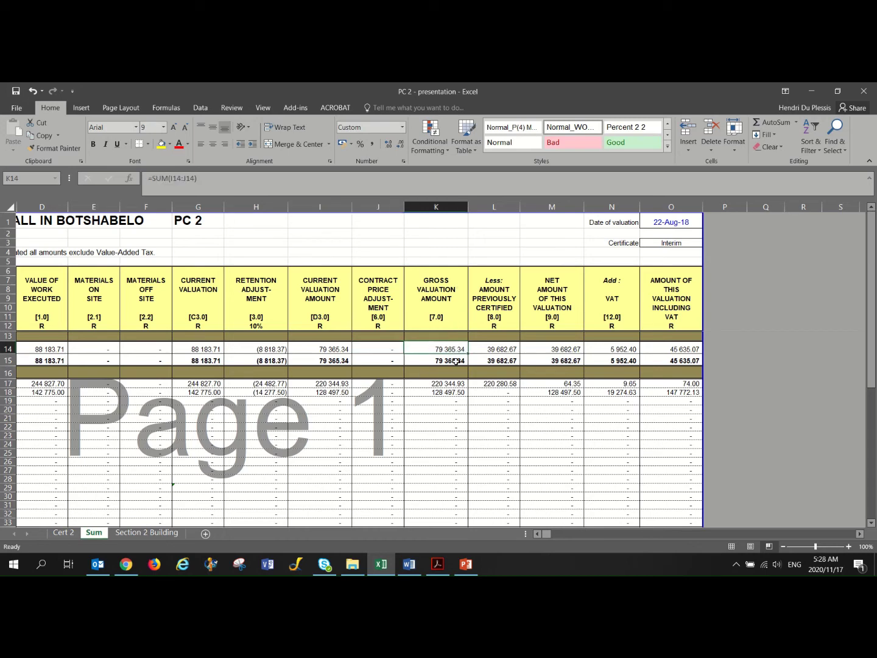
Inspect the Preliminaries amount previously certified (L14), net valuation (M14), VAT (N14) and amount including VAT (O14).
{"action": "left_click", "coordinate": [505, 346]}
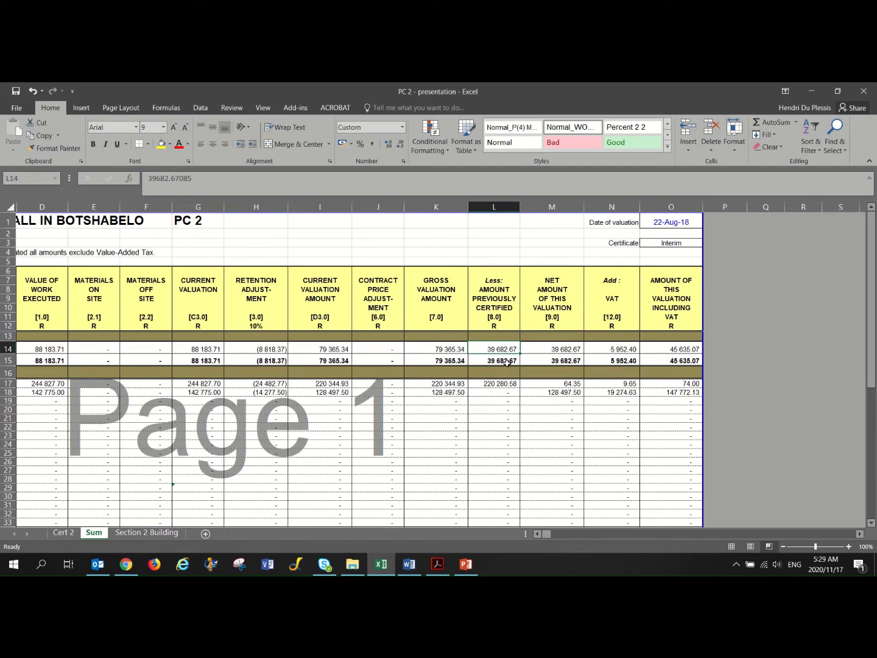
{"action": "left_click", "coordinate": [551, 348]}
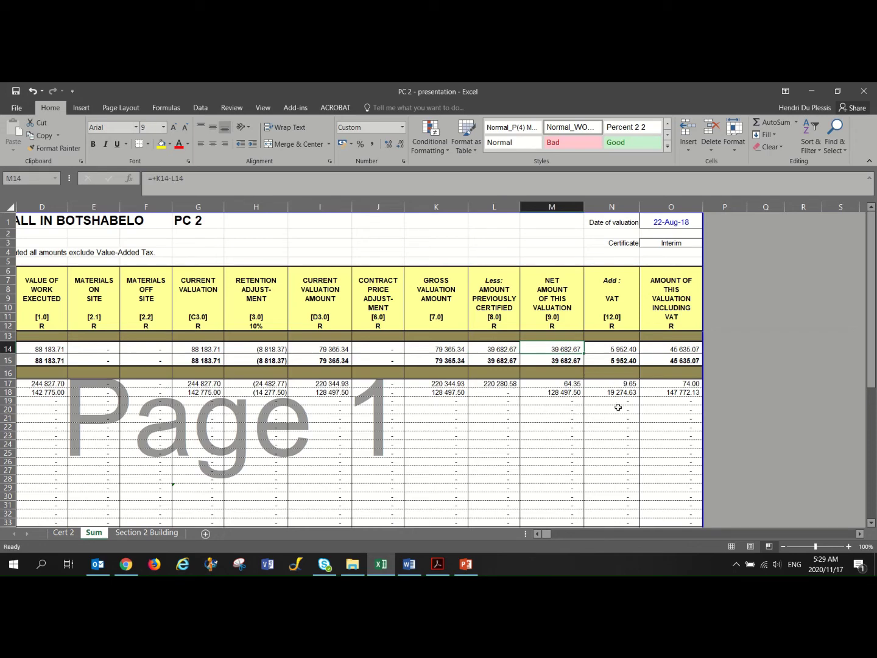
{"action": "left_click", "coordinate": [619, 350]}
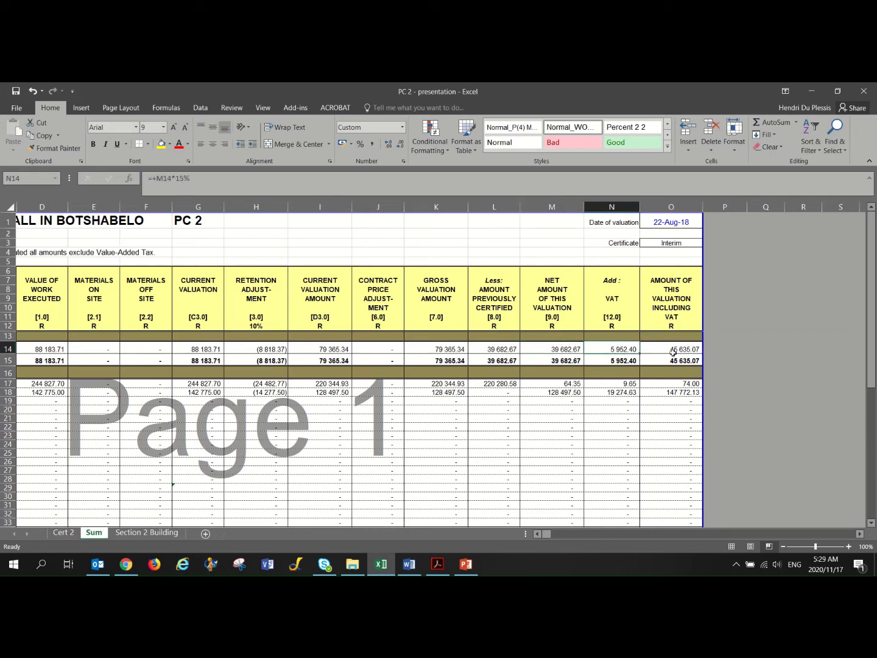
{"action": "left_click", "coordinate": [673, 352]}
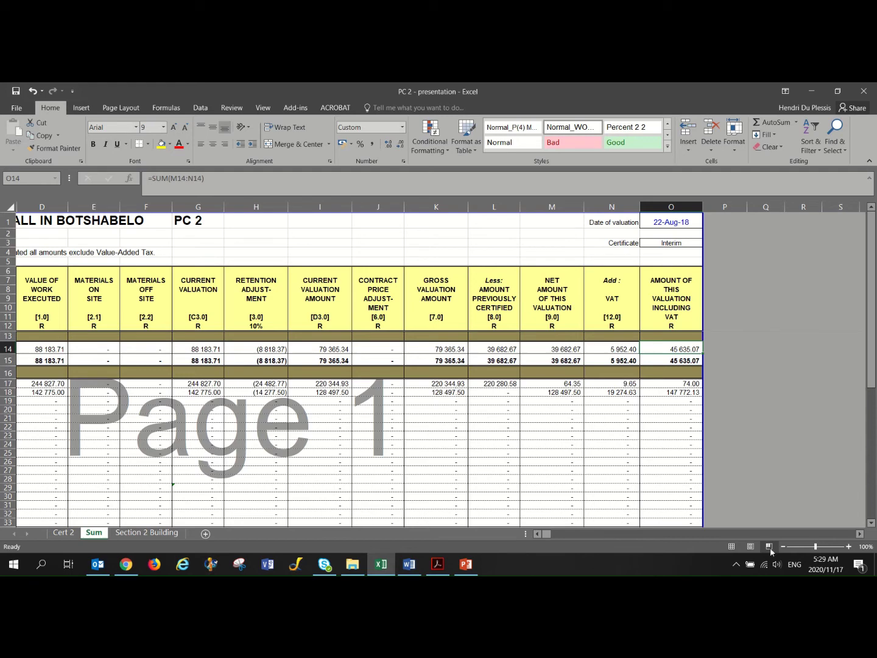
Review the Earthworks row's value of work executed (D17), amount previously certified (L17) and net valuation formula (M17).
{"action": "scroll", "coordinate": [542, 533], "scroll_direction": "left", "scroll_amount": 3}
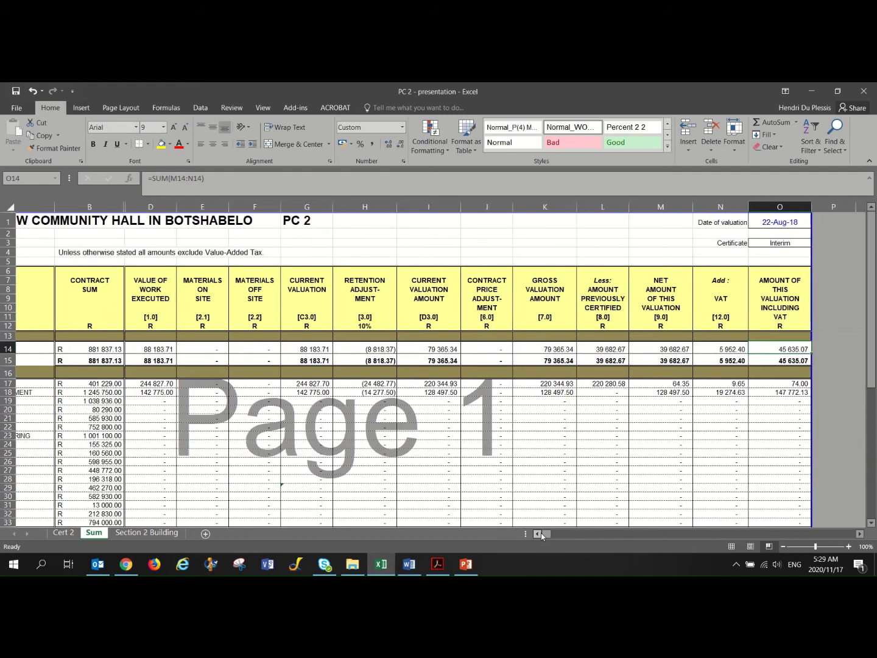
{"action": "left_click", "coordinate": [101, 384]}
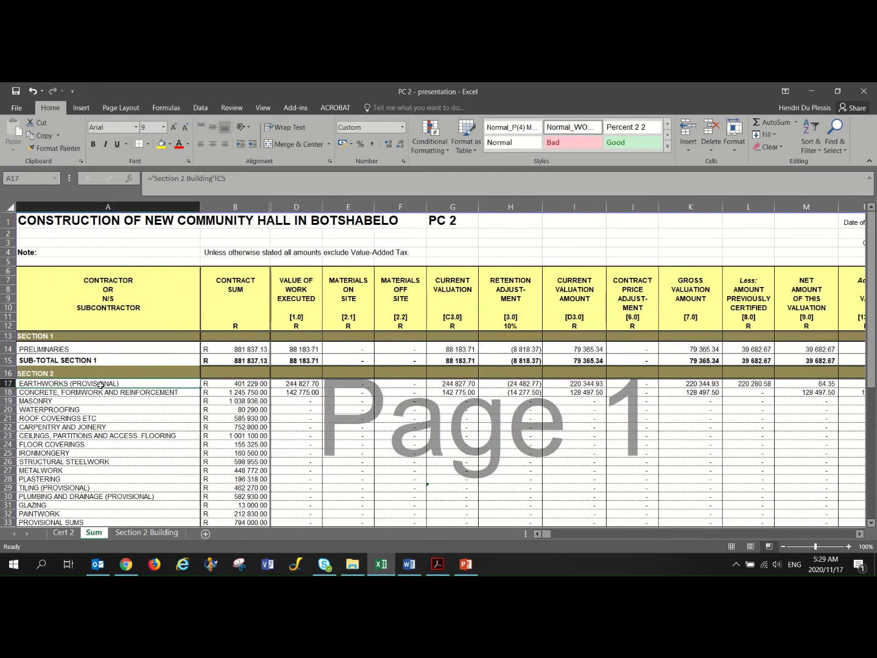
{"action": "left_click", "coordinate": [298, 385]}
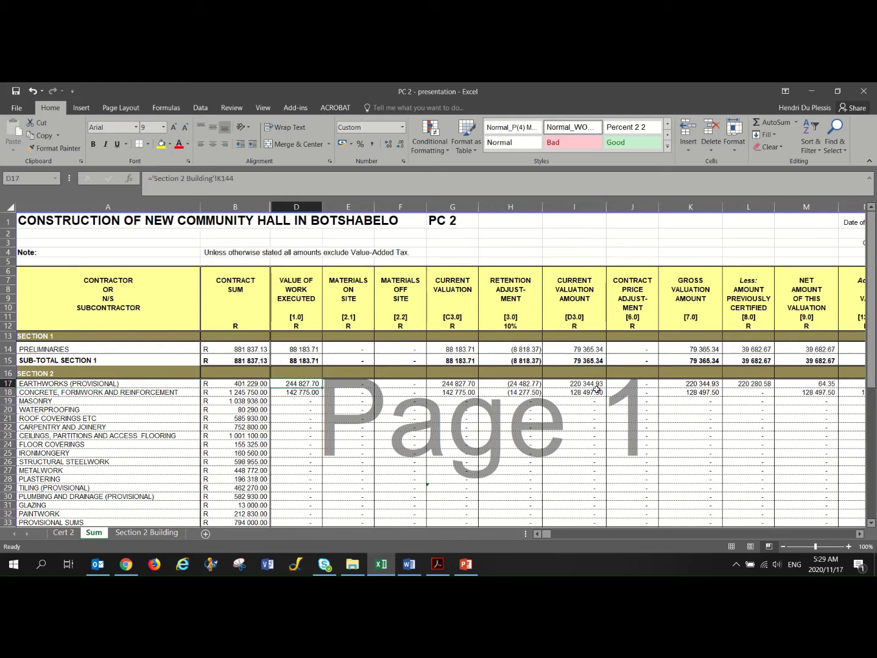
{"action": "left_click", "coordinate": [860, 534]}
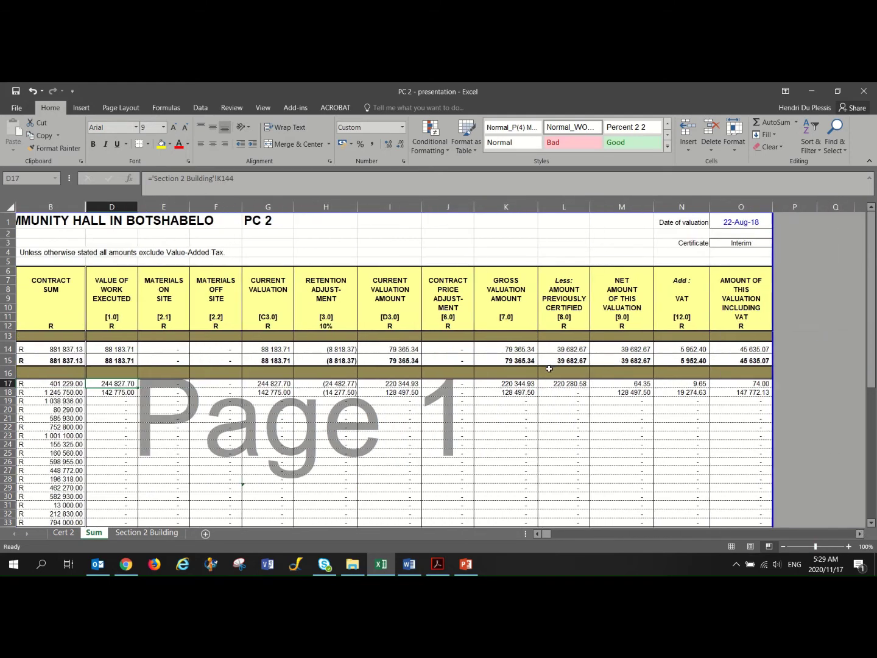
{"action": "left_click", "coordinate": [569, 382]}
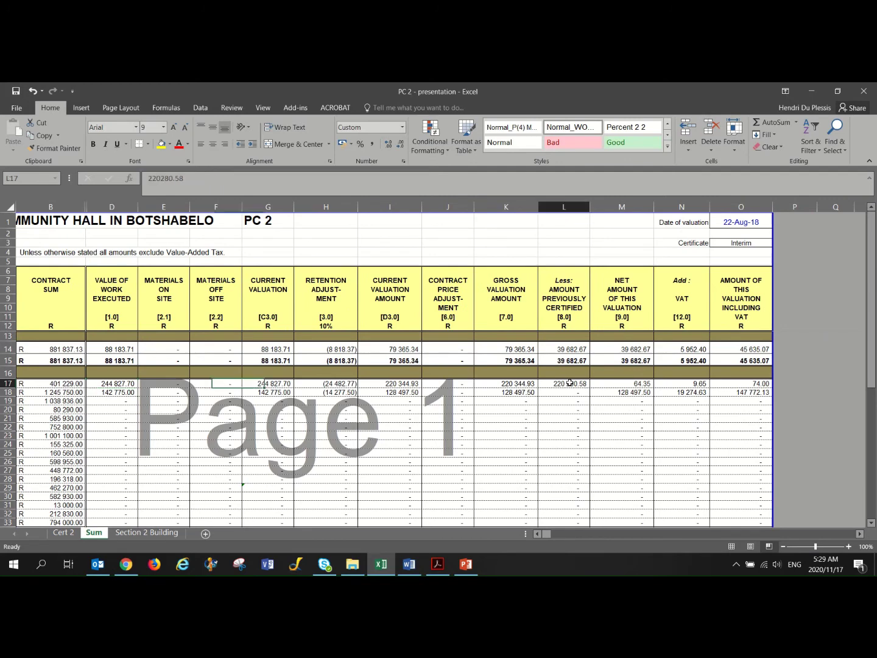
{"action": "left_click", "coordinate": [628, 384]}
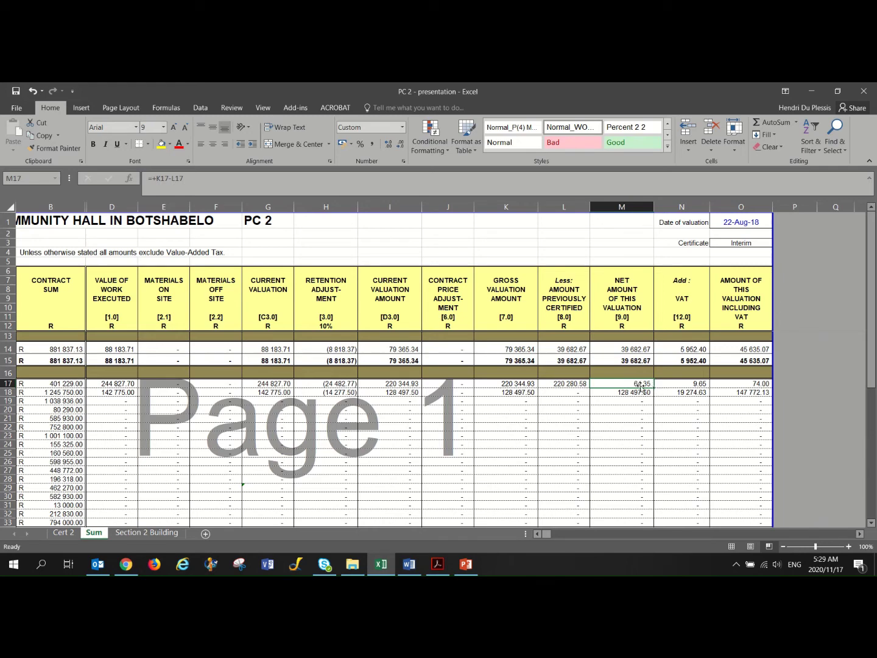
Check the Earthworks bill's This Cert total in J144 of the Section 2 Building sheet and return to the Sum sheet.
{"action": "left_click", "coordinate": [145, 533]}
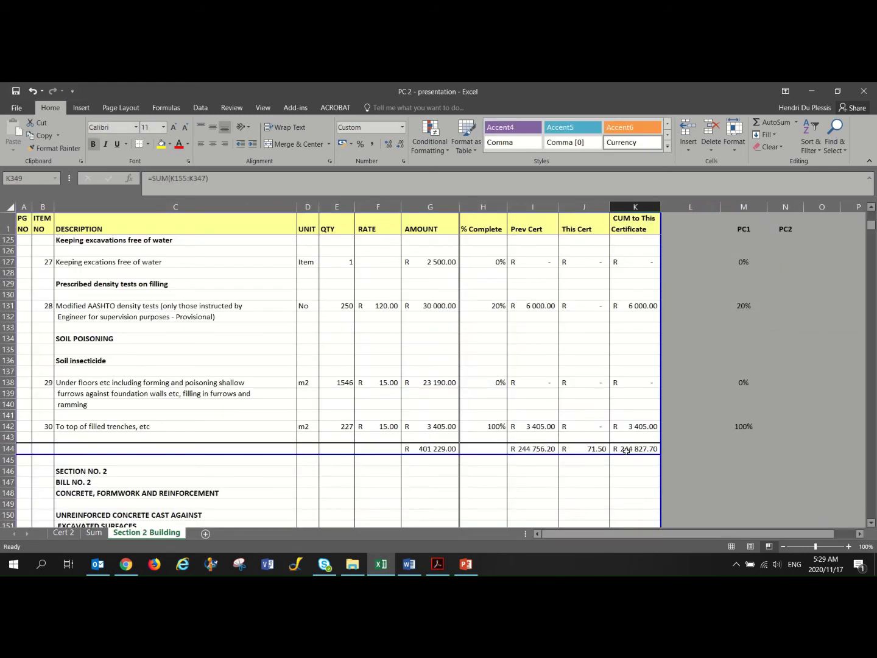
{"action": "left_click", "coordinate": [597, 450]}
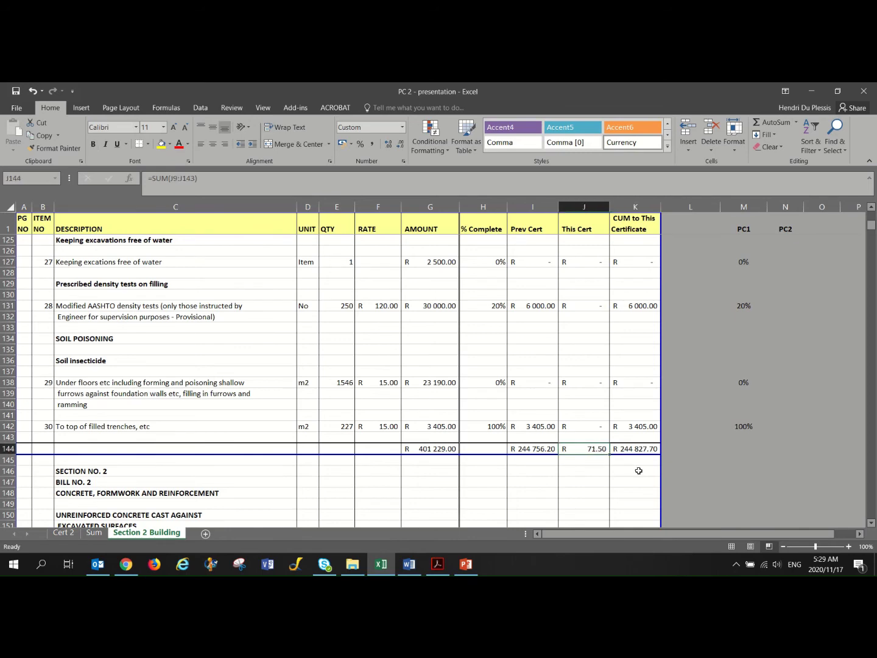
{"action": "left_click", "coordinate": [94, 533]}
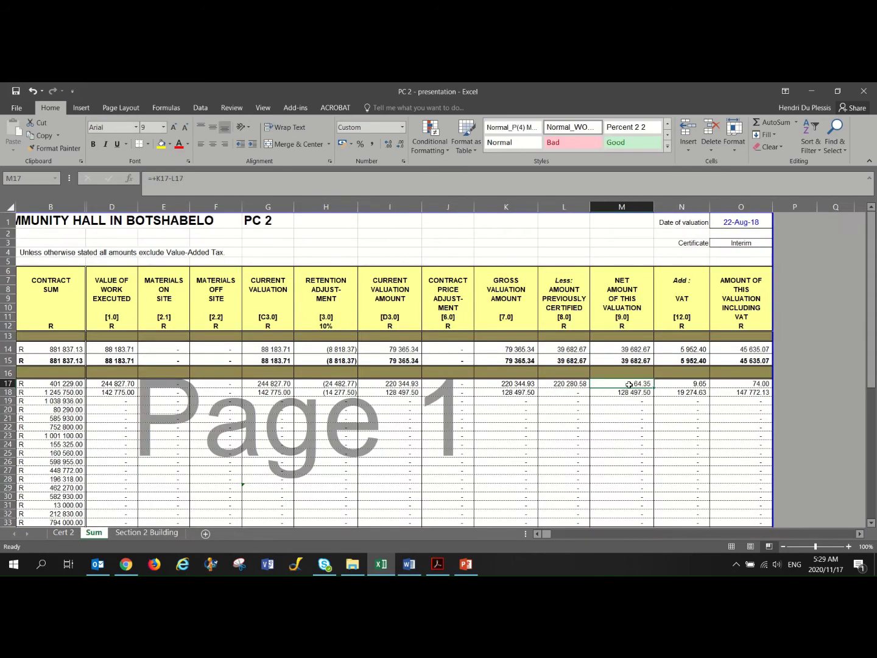
Inspect the Earthworks formulas for retention (H17), net valuation (M17), VAT (N17) and amount including VAT (O17).
{"action": "left_click", "coordinate": [321, 381]}
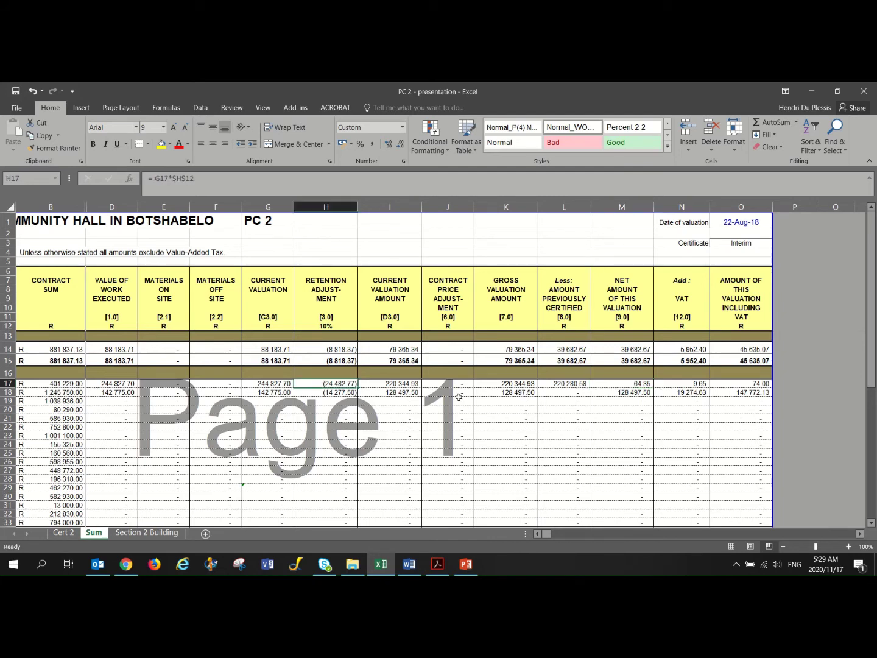
{"action": "left_click", "coordinate": [637, 384]}
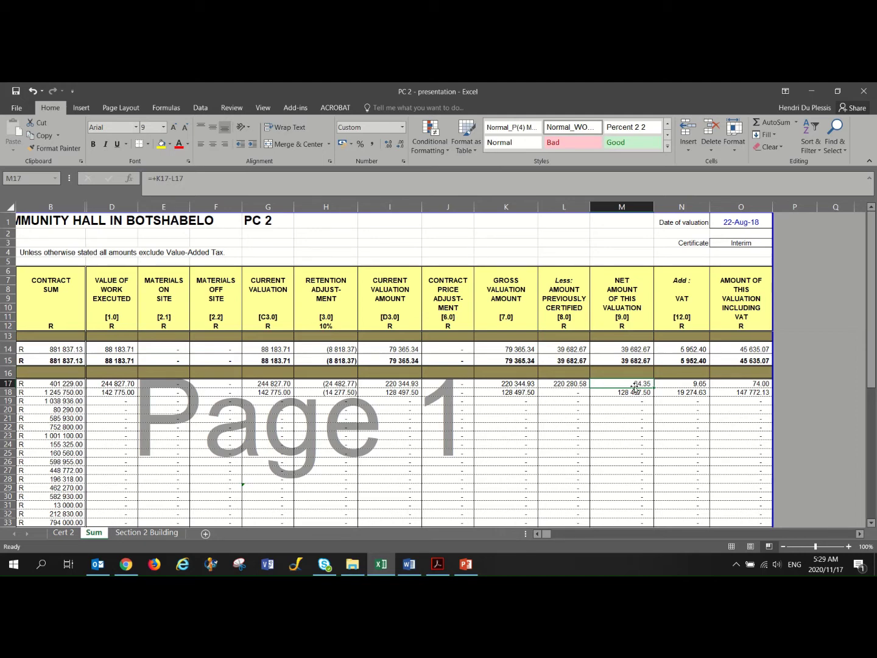
{"action": "left_click", "coordinate": [706, 384]}
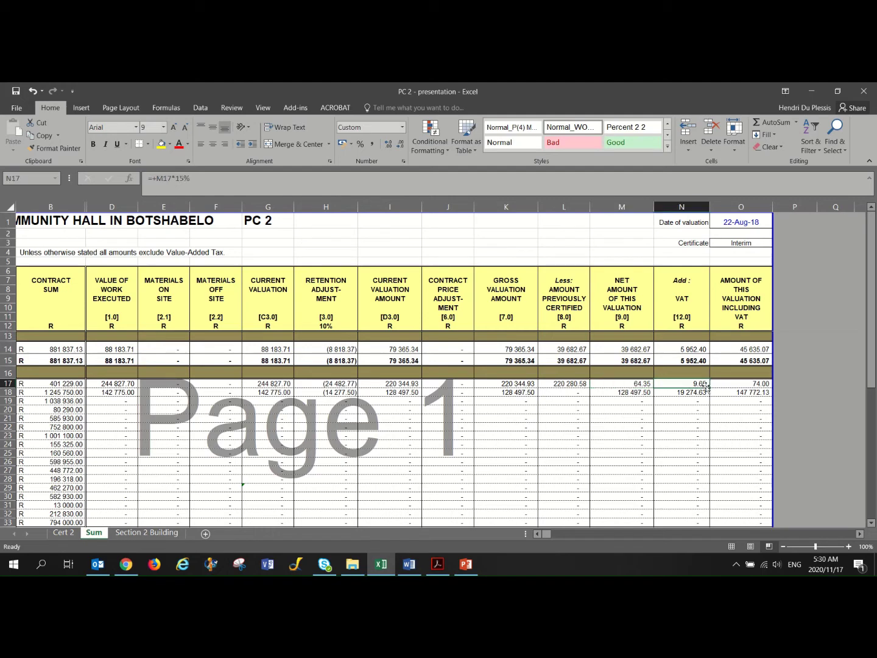
{"action": "left_click", "coordinate": [741, 386]}
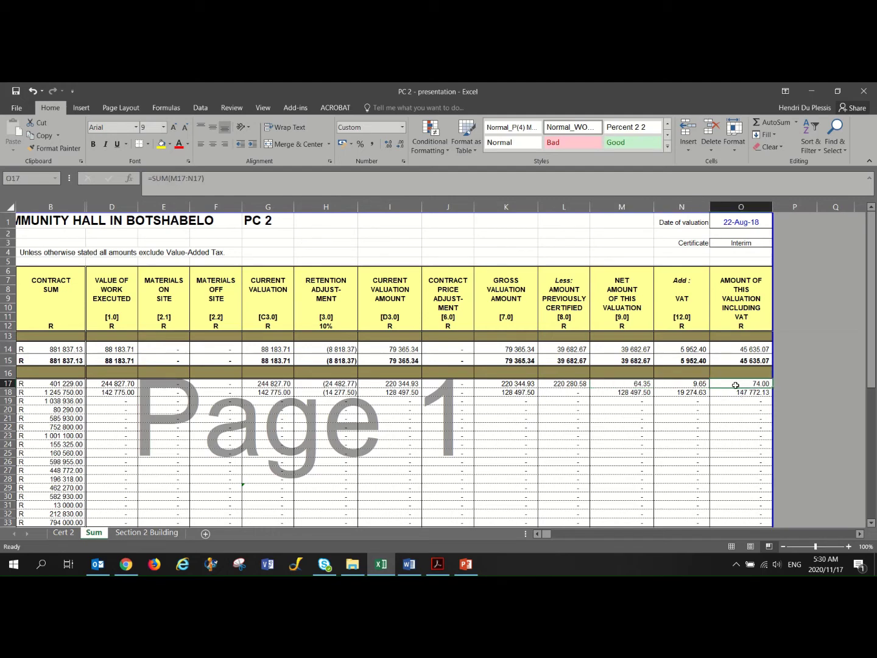
Inspect the Concrete, Formwork and Reinforcement gross valuation (K18), amount previously certified (L18), net valuation (M18) and VAT (N18).
{"action": "left_click", "coordinate": [534, 394]}
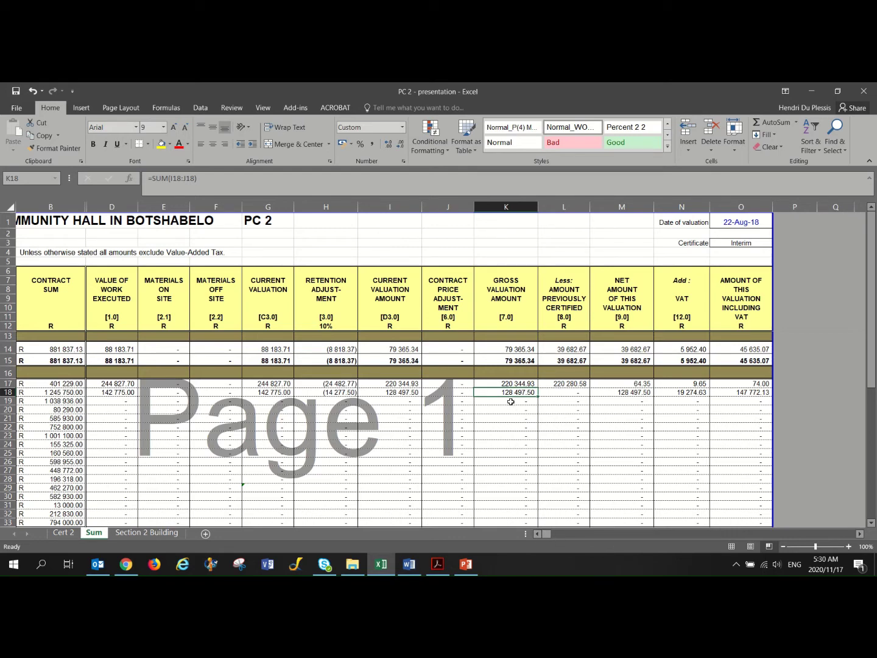
{"action": "left_click", "coordinate": [566, 395]}
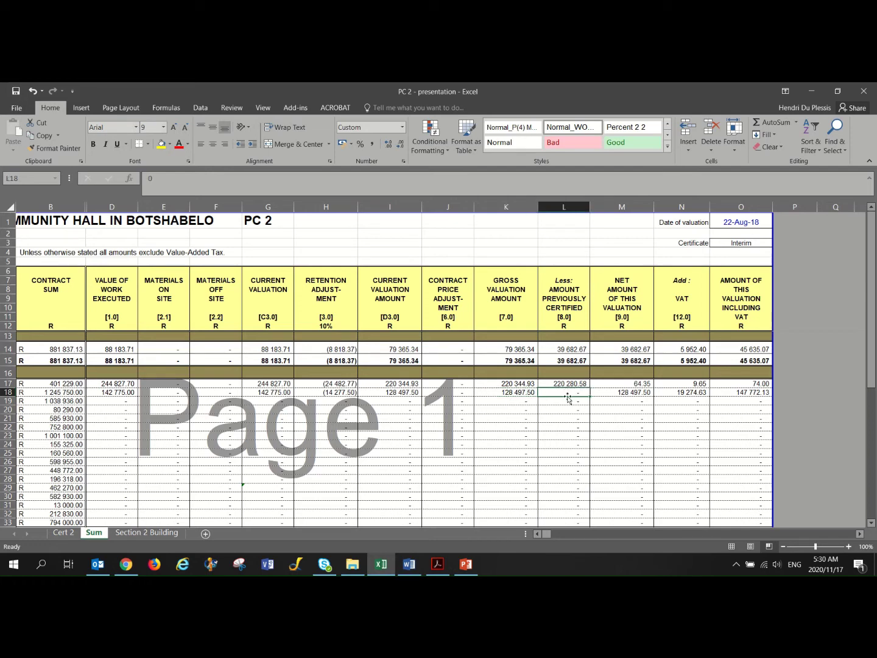
{"action": "left_click", "coordinate": [642, 393]}
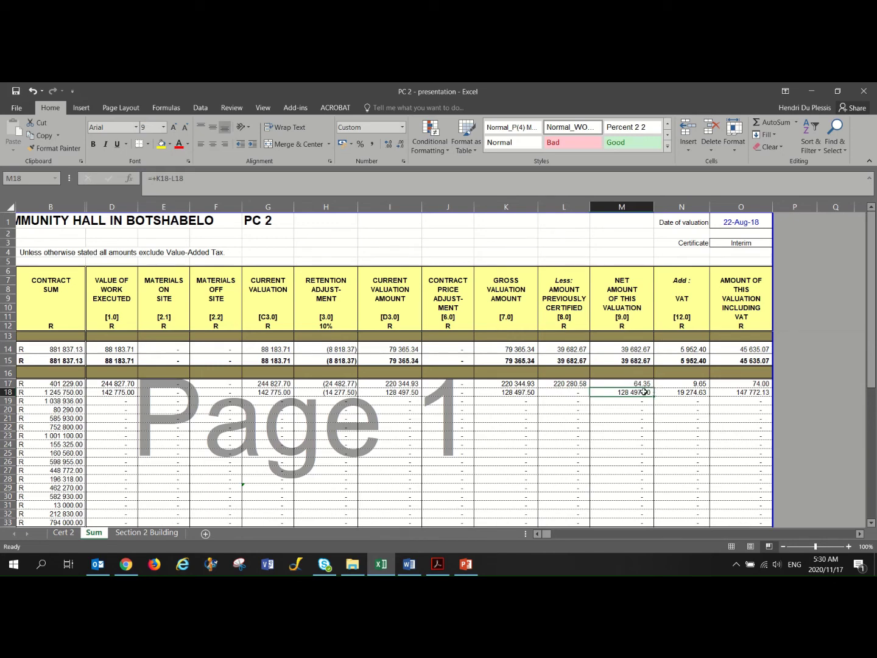
{"action": "left_click", "coordinate": [672, 395]}
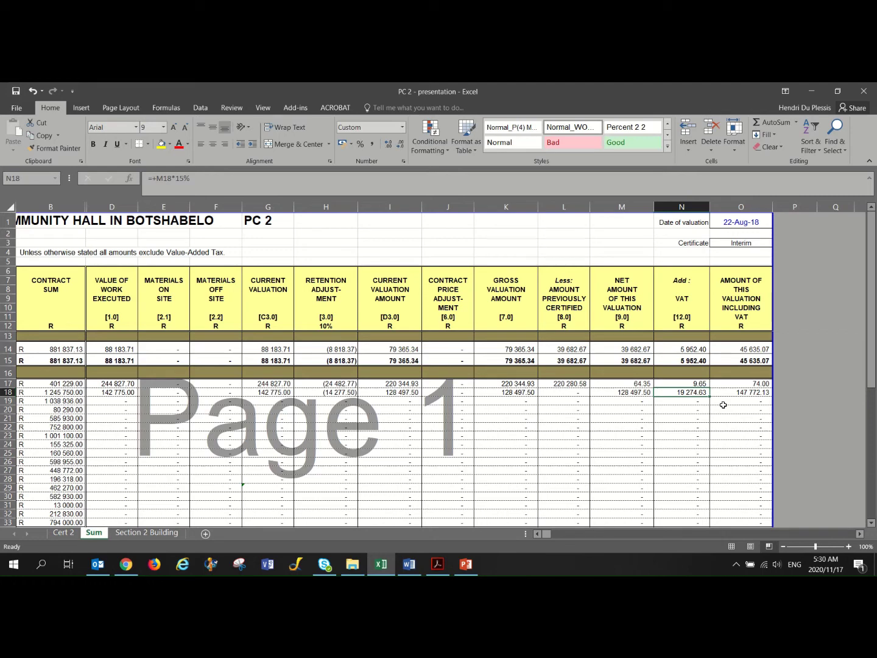
Select the amounts including VAT in O14:O18 and look over the section subtotals and totals of the summary.
{"action": "left_click_drag", "start_coordinate": [751, 351], "coordinate": [754, 388]}
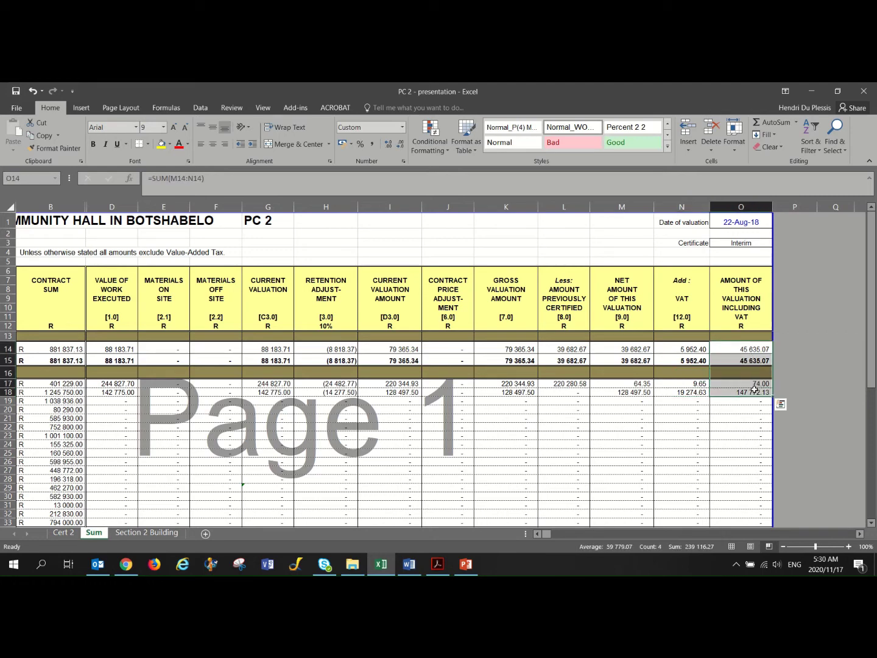
{"action": "scroll", "coordinate": [441, 430], "scroll_direction": "down", "scroll_amount": 5}
{"action": "scroll", "coordinate": [378, 375], "scroll_direction": "up", "scroll_amount": 5}
{"action": "scroll", "coordinate": [364, 371], "scroll_direction": "down", "scroll_amount": 4}
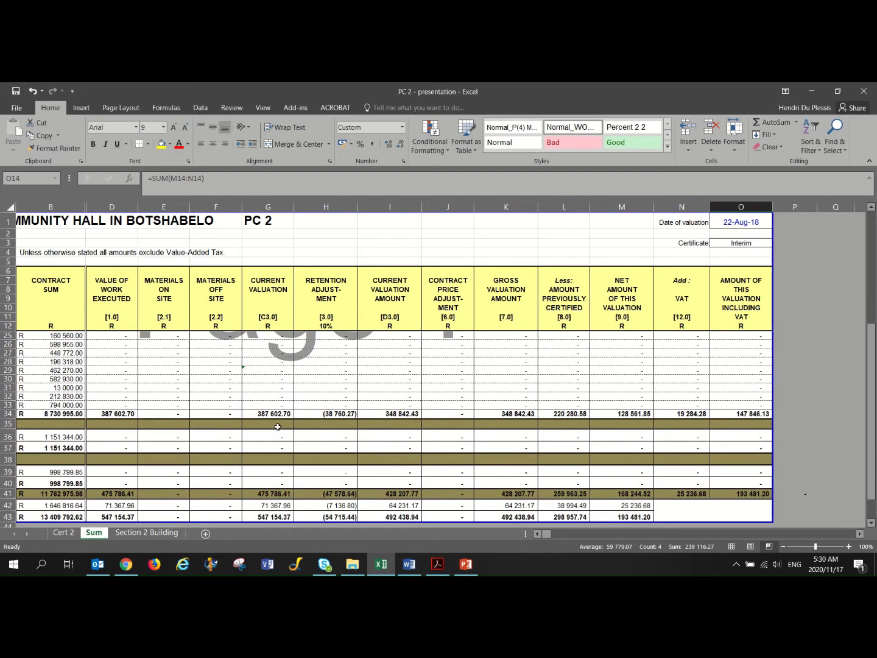
{"action": "scroll", "coordinate": [74, 430], "scroll_direction": "up", "scroll_amount": 3}
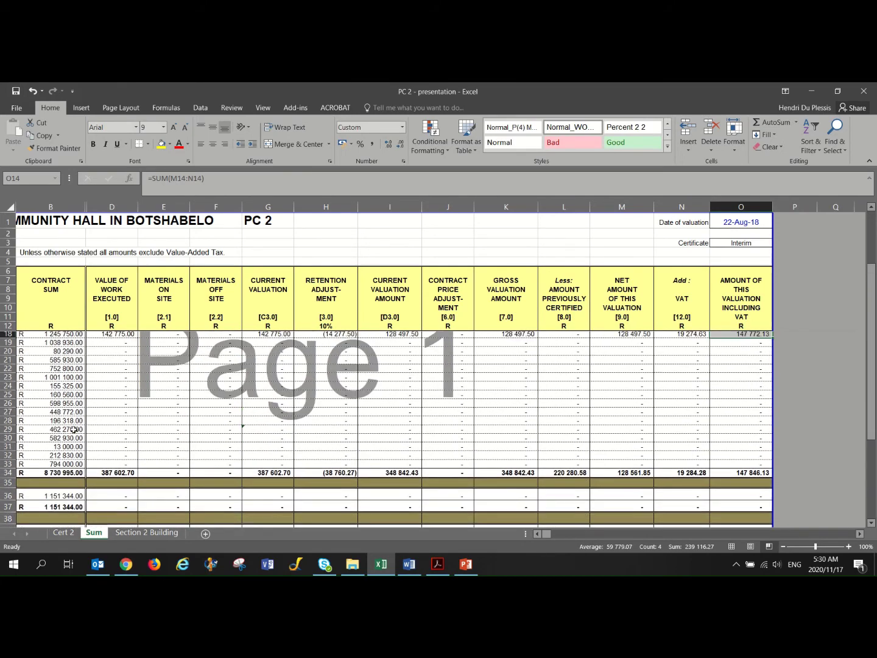
{"action": "scroll", "coordinate": [74, 430], "scroll_direction": "up", "scroll_amount": 1}
Zoom the summary out to 85% and examine the Section 2 subtotal row 34, including the value of work executed formula in D34.
{"action": "scroll", "coordinate": [87, 423], "scroll_direction": "down", "scroll_amount": 1, "text": "ctrl"}
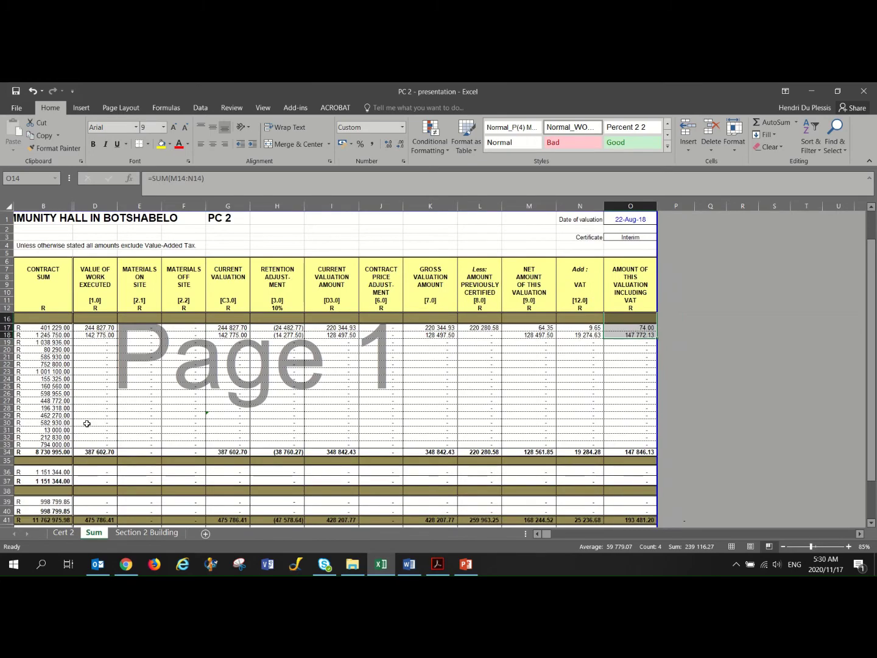
{"action": "left_click", "coordinate": [537, 534]}
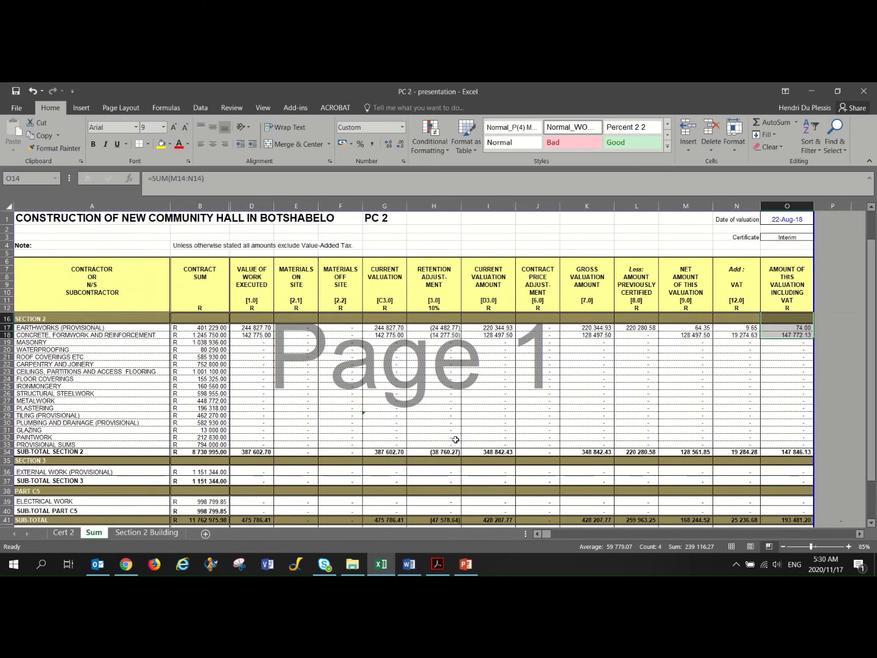
{"action": "scroll", "coordinate": [341, 424], "scroll_direction": "up", "scroll_amount": 1}
{"action": "scroll", "coordinate": [293, 427], "scroll_direction": "down", "scroll_amount": 1}
{"action": "left_click", "coordinate": [262, 452]}
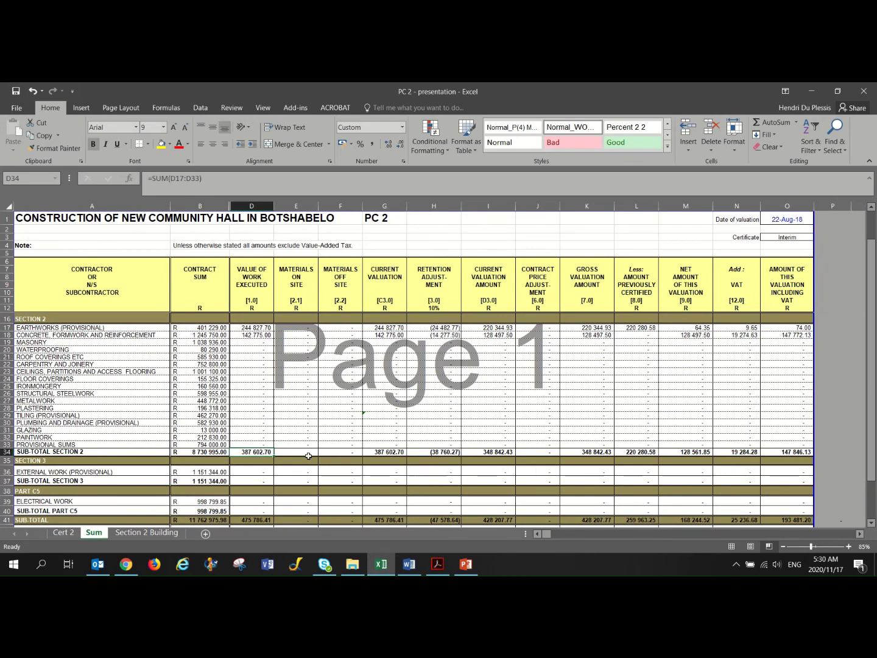
{"action": "scroll", "coordinate": [308, 456], "scroll_direction": "down", "scroll_amount": 2}
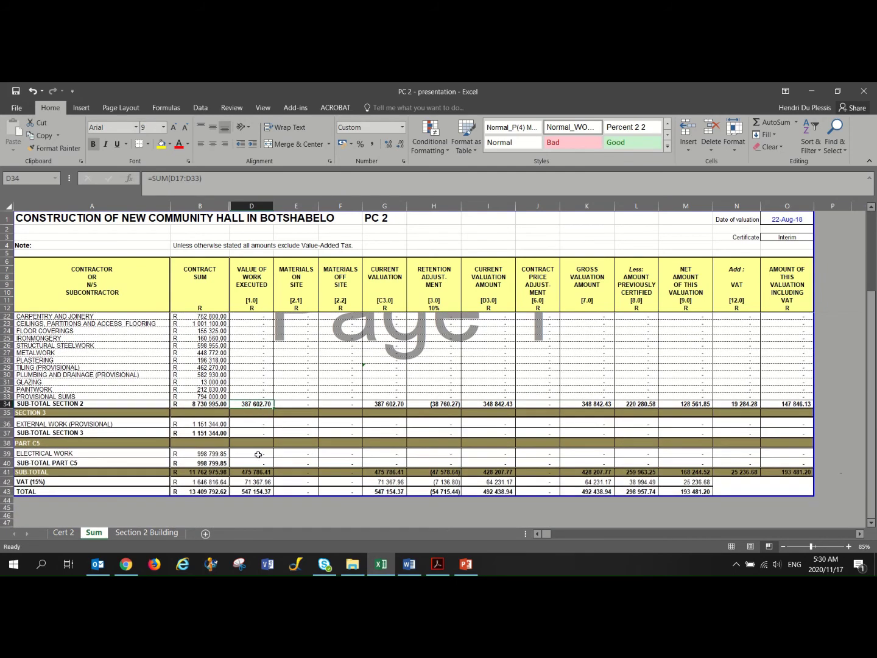
{"action": "left_click", "coordinate": [84, 403]}
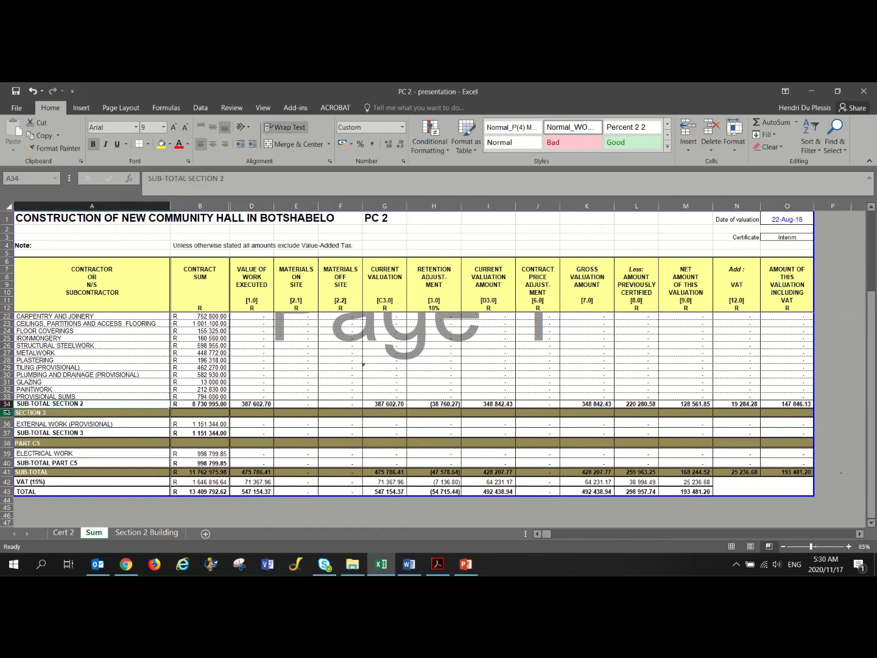
{"action": "left_click", "coordinate": [8, 403]}
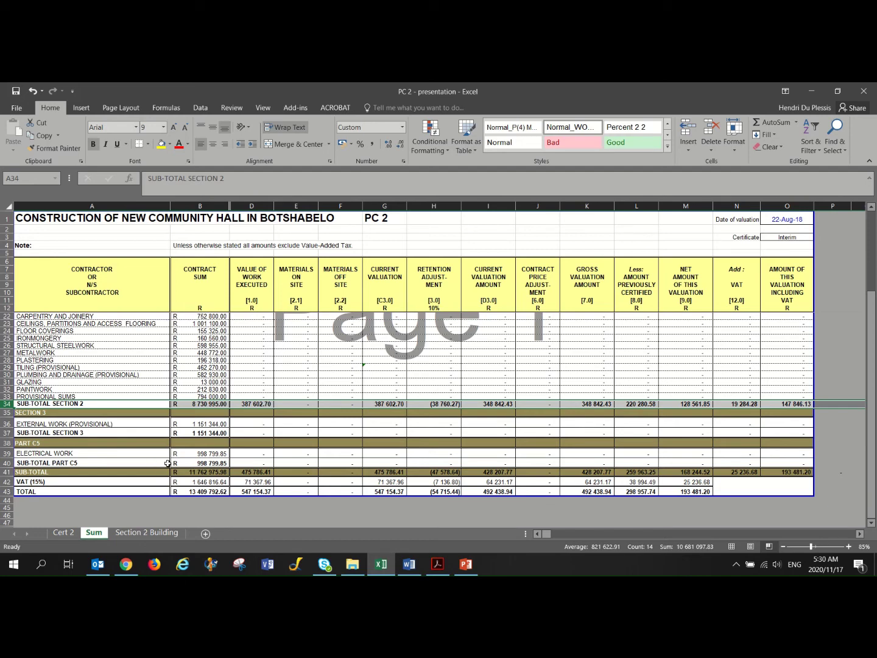
Inspect the overall Sub-Total row 41 formulas for work executed, current valuation, retention, amount including VAT and net valuation.
{"action": "left_click", "coordinate": [254, 470]}
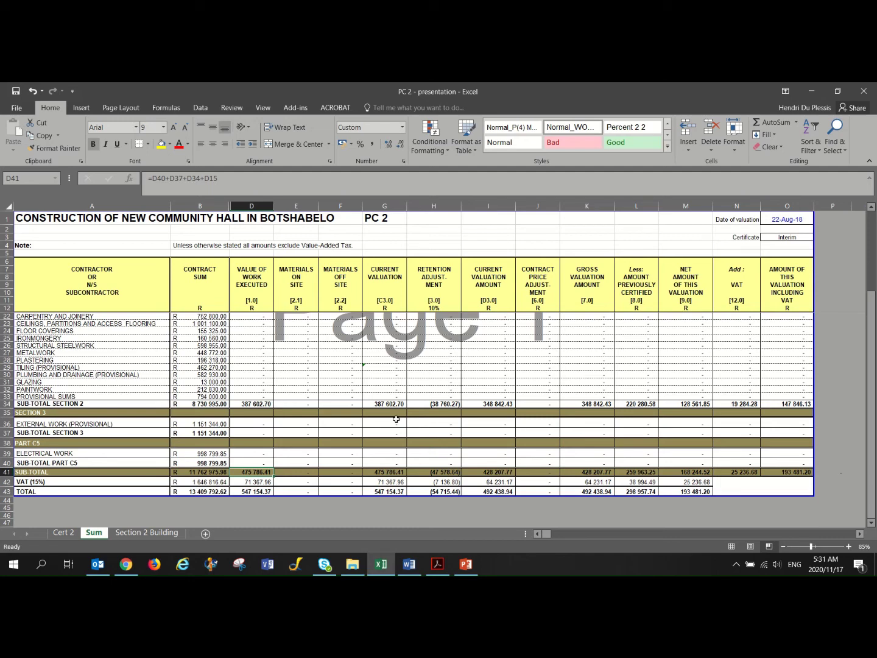
{"action": "left_click", "coordinate": [396, 473]}
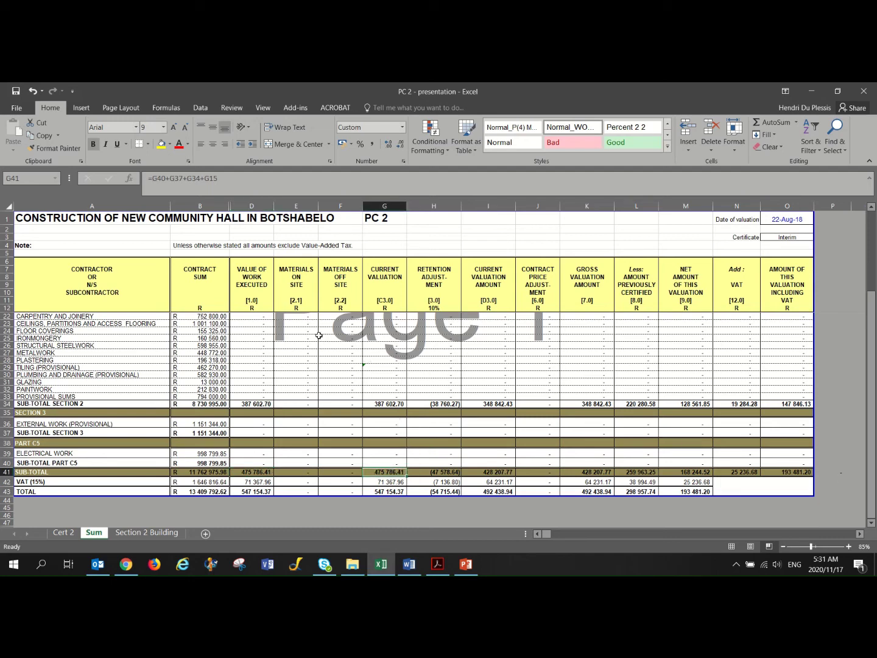
{"action": "left_click", "coordinate": [458, 473]}
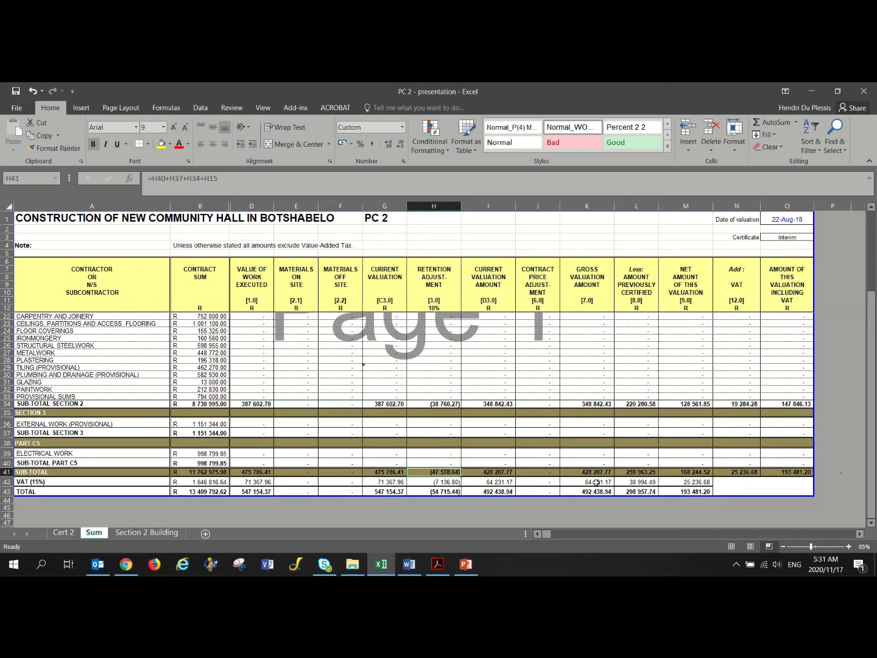
{"action": "left_click", "coordinate": [805, 472]}
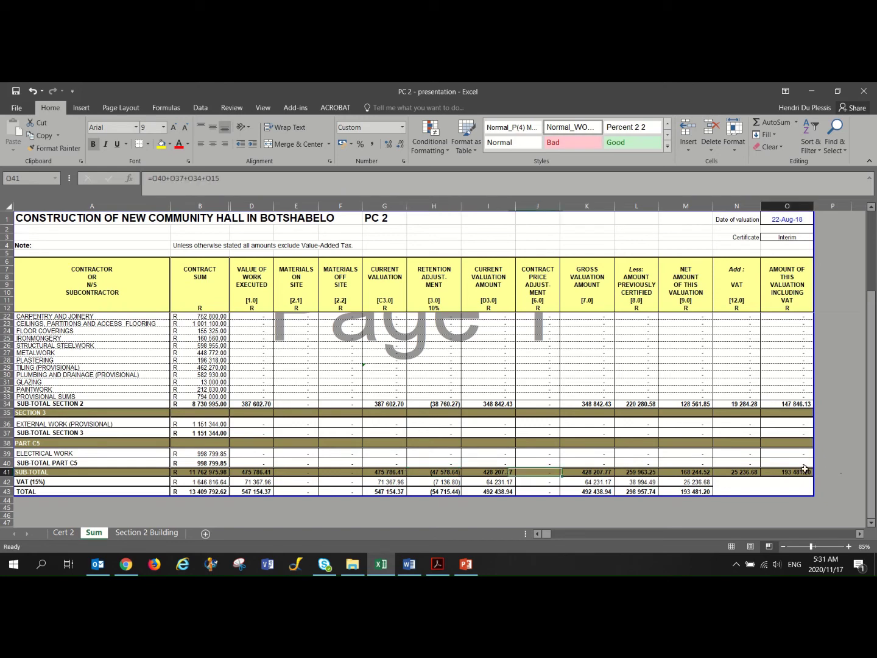
{"action": "left_click", "coordinate": [699, 474]}
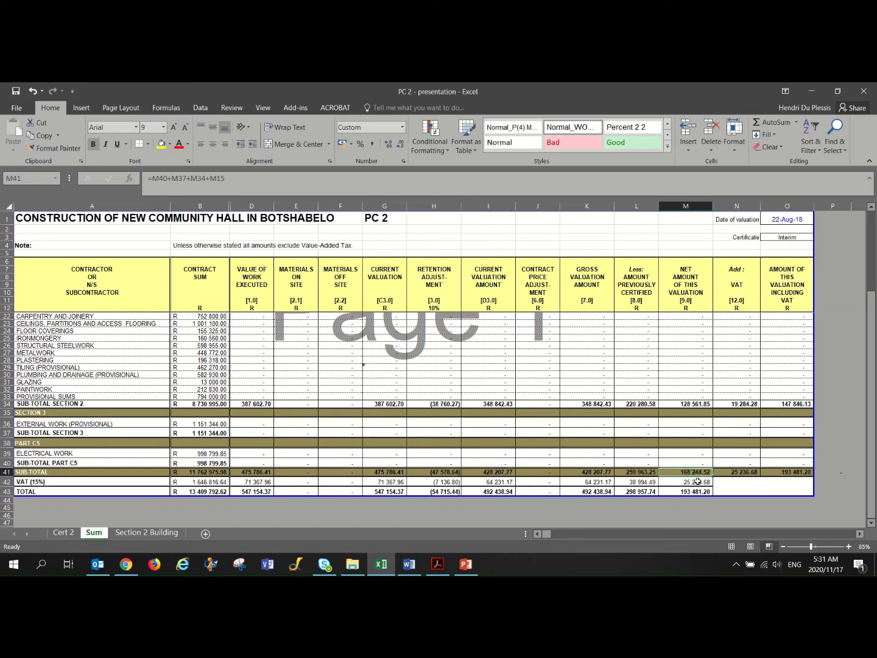
Compare the Sub-Total amount including VAT in O41 with the total in M43, and inspect the check formula in P41.
{"action": "left_click", "coordinate": [790, 471]}
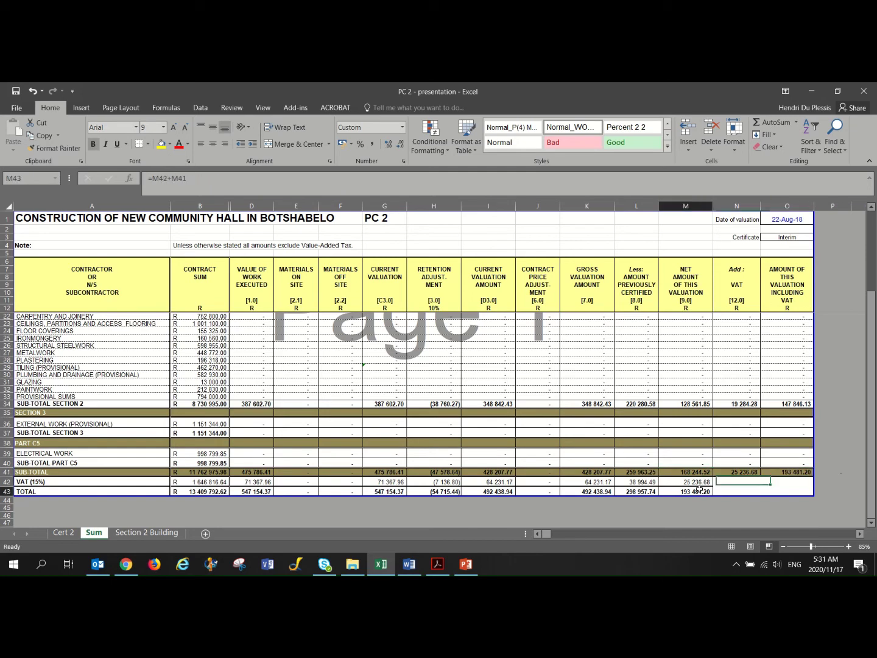
{"action": "left_click_drag", "start_coordinate": [799, 467], "coordinate": [781, 473]}
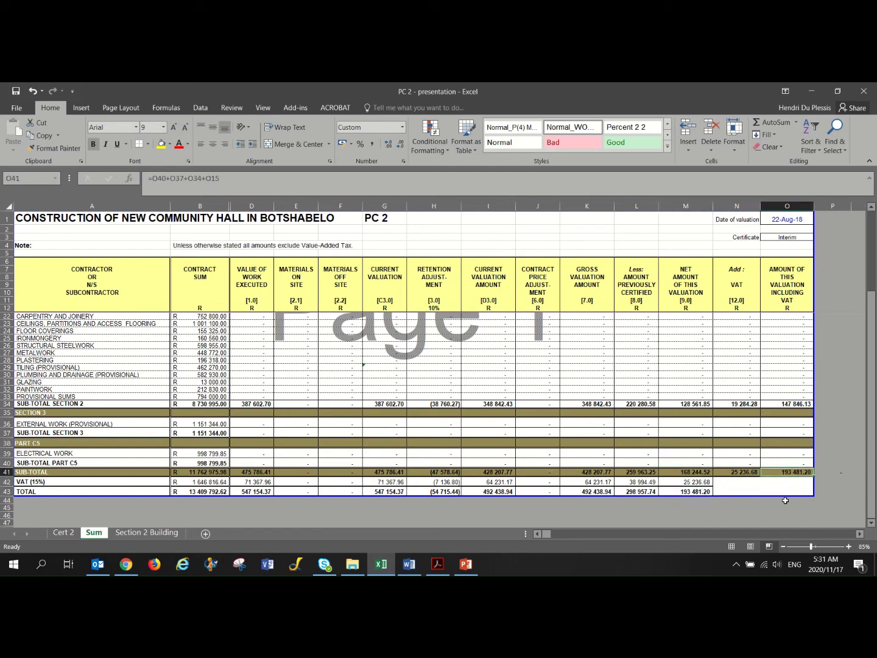
{"action": "scroll", "coordinate": [784, 499], "scroll_direction": "up", "scroll_amount": 4}
{"action": "scroll", "coordinate": [776, 493], "scroll_direction": "down", "scroll_amount": 3}
{"action": "scroll", "coordinate": [771, 490], "scroll_direction": "up", "scroll_amount": 1}
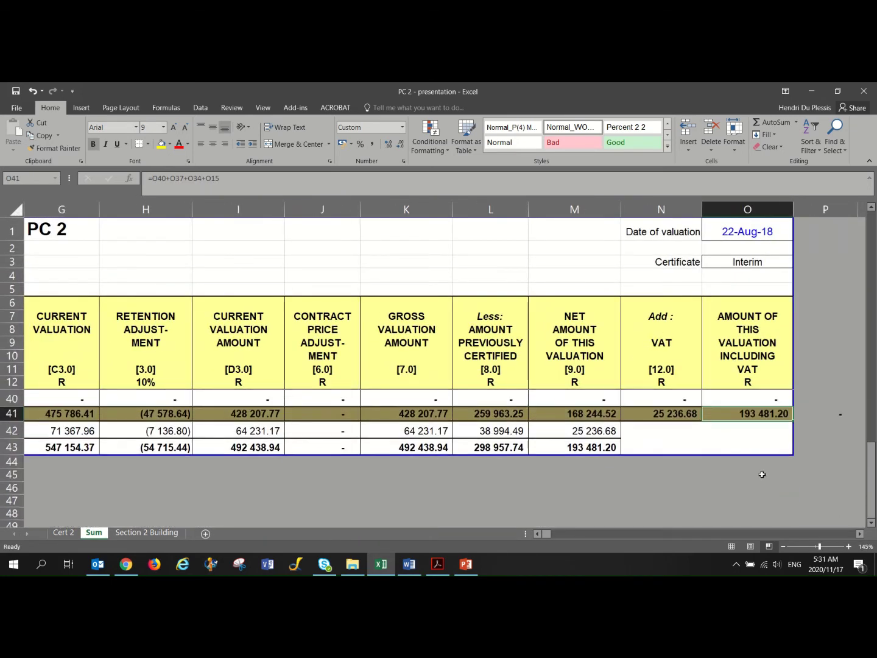
{"action": "left_click", "coordinate": [613, 447]}
{"action": "left_click", "coordinate": [813, 413]}
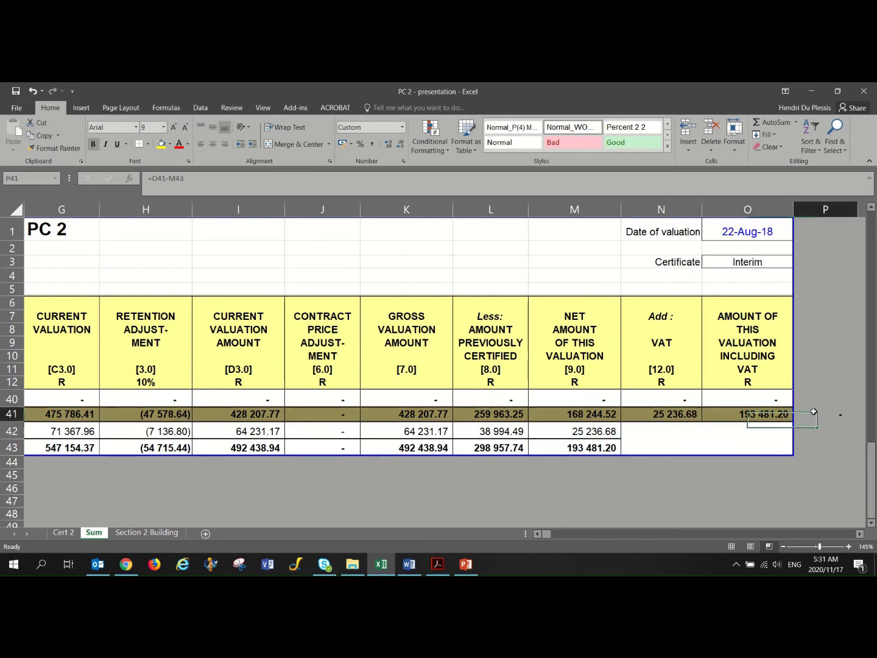
{"action": "left_click", "coordinate": [168, 180]}
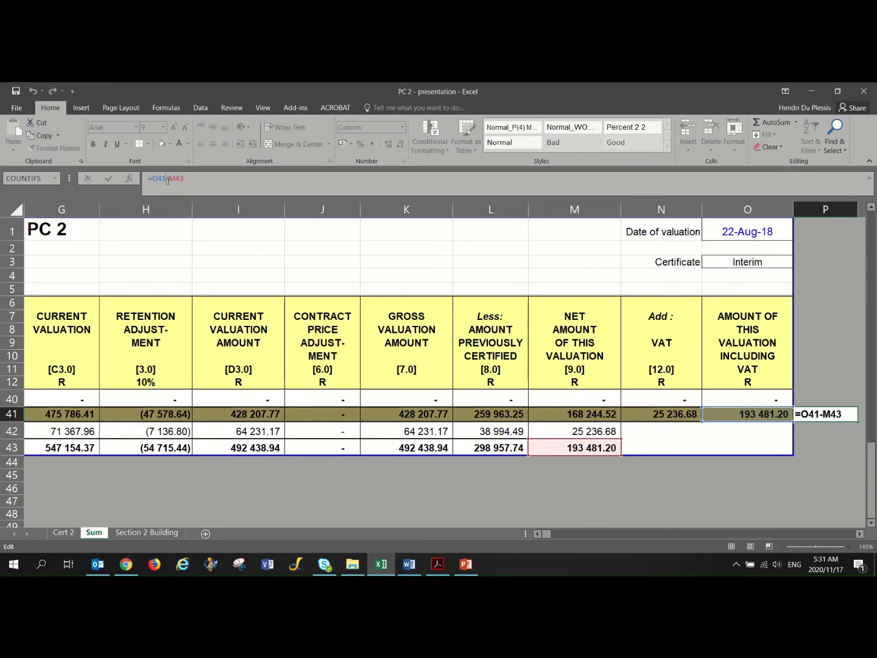
{"action": "key", "text": "Return"}
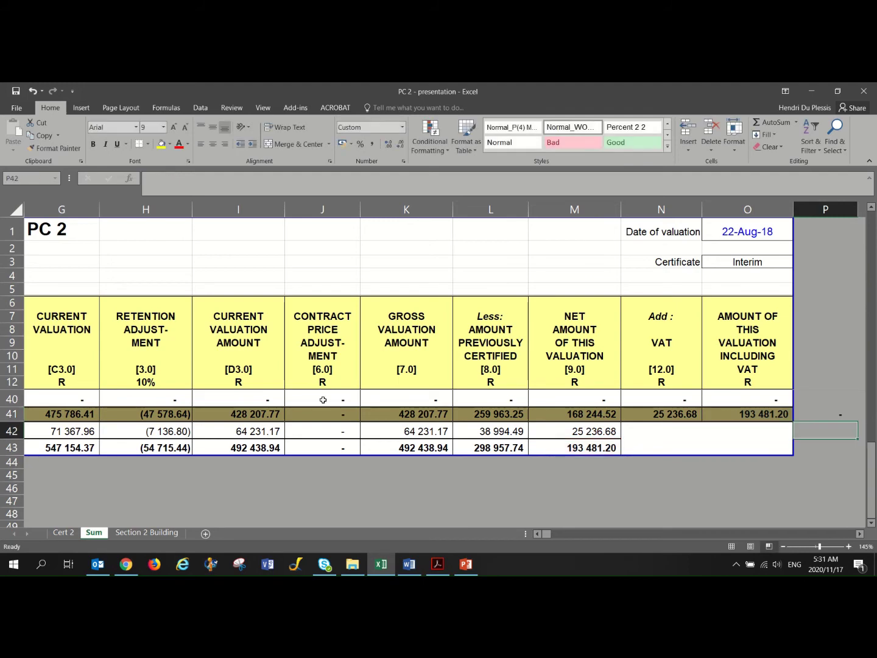
Look over the summary's Section 2, Section 3, Part C5, Sub-Total, VAT and Total rows with the zoom at 115%.
{"action": "scroll", "coordinate": [365, 474], "scroll_direction": "up", "scroll_amount": 1}
{"action": "scroll", "coordinate": [365, 474], "scroll_direction": "up", "scroll_amount": 1}
{"action": "scroll", "coordinate": [469, 472], "scroll_direction": "down", "scroll_amount": 1}
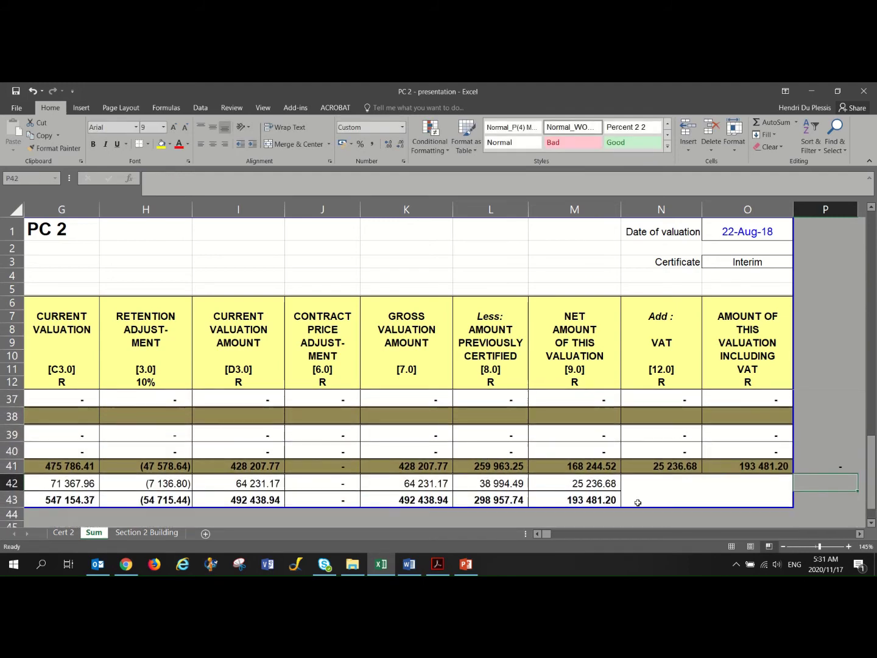
{"action": "left_click", "coordinate": [538, 533]}
{"action": "left_click", "coordinate": [537, 533]}
{"action": "left_click", "coordinate": [537, 534]}
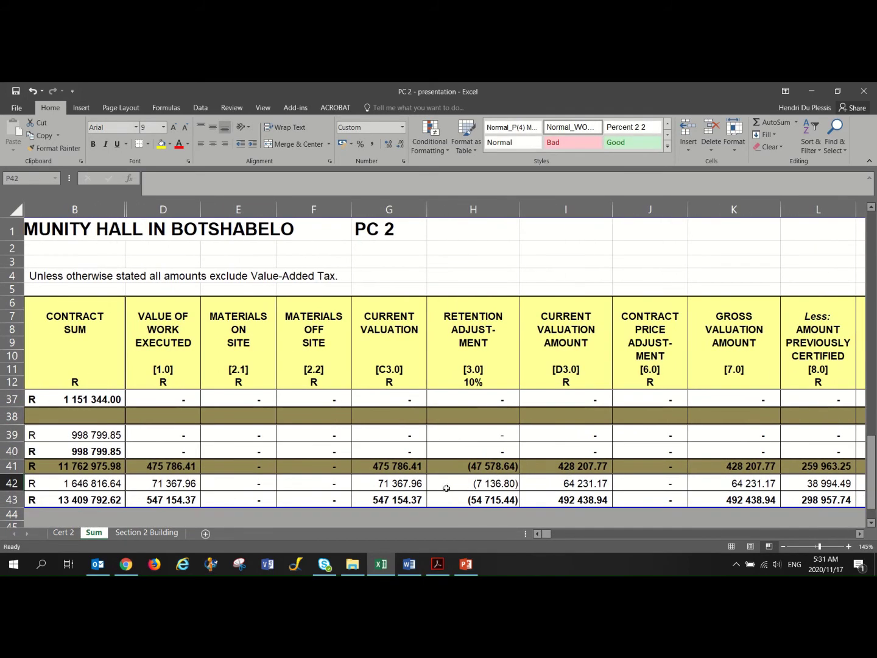
{"action": "scroll", "coordinate": [441, 484], "scroll_direction": "up", "scroll_amount": 2}
{"action": "scroll", "coordinate": [441, 483], "scroll_direction": "up", "scroll_amount": 1}
{"action": "scroll", "coordinate": [438, 482], "scroll_direction": "down", "scroll_amount": 2}
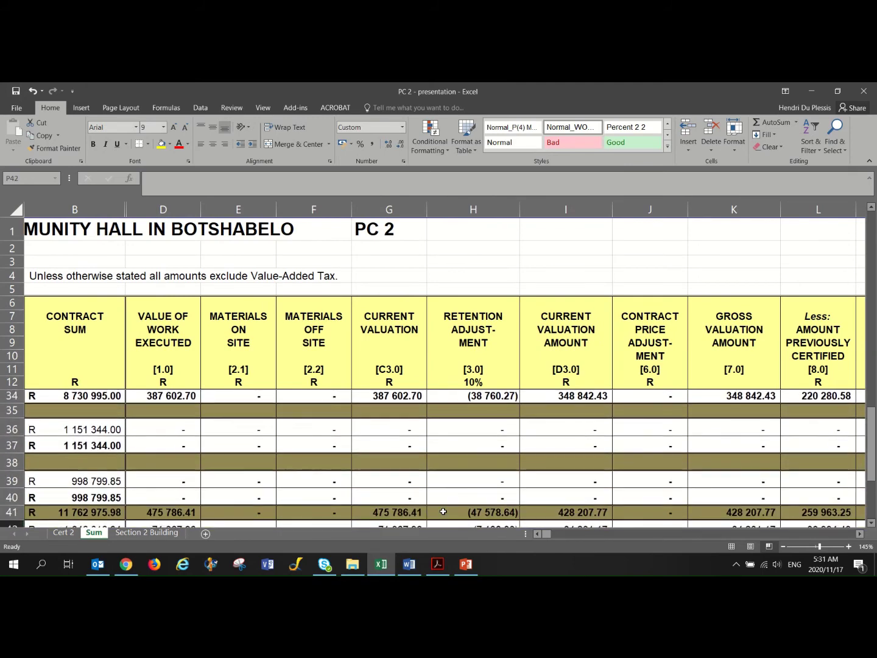
{"action": "left_click", "coordinate": [537, 535]}
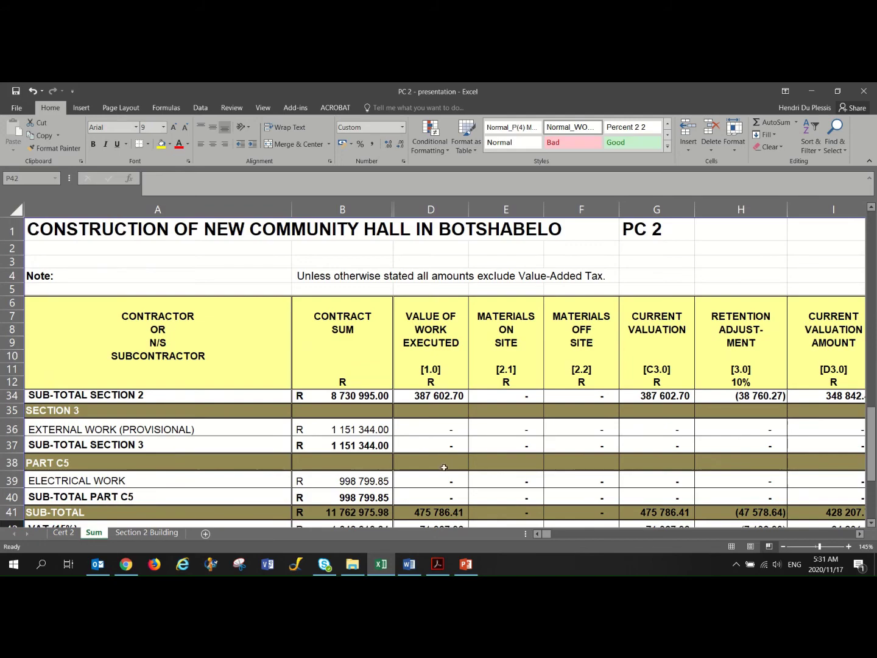
{"action": "scroll", "coordinate": [441, 463], "scroll_direction": "up", "scroll_amount": 4}
{"action": "scroll", "coordinate": [441, 461], "scroll_direction": "down", "scroll_amount": 2}
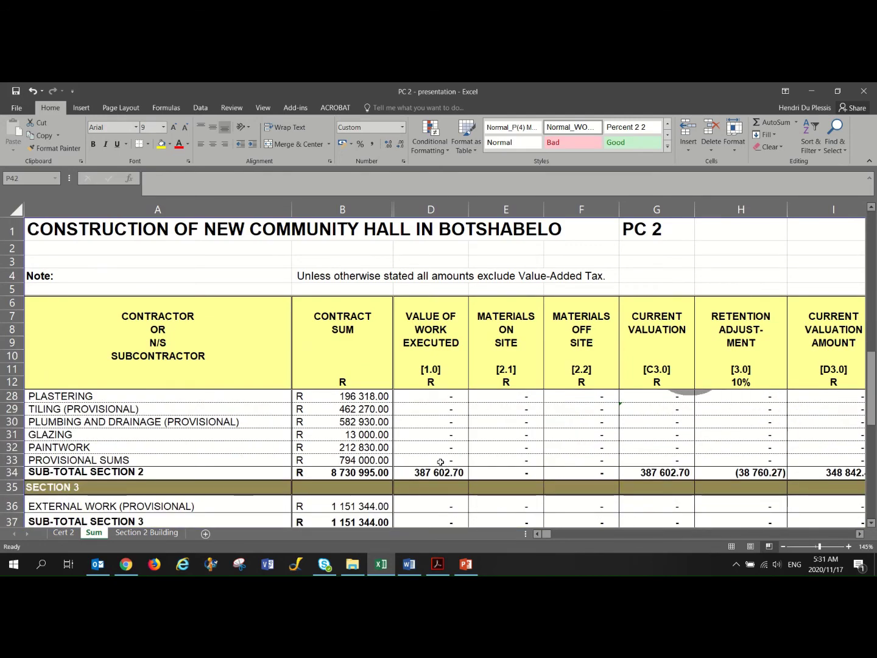
{"action": "scroll", "coordinate": [440, 462], "scroll_direction": "down", "scroll_amount": 3, "text": "ctrl"}
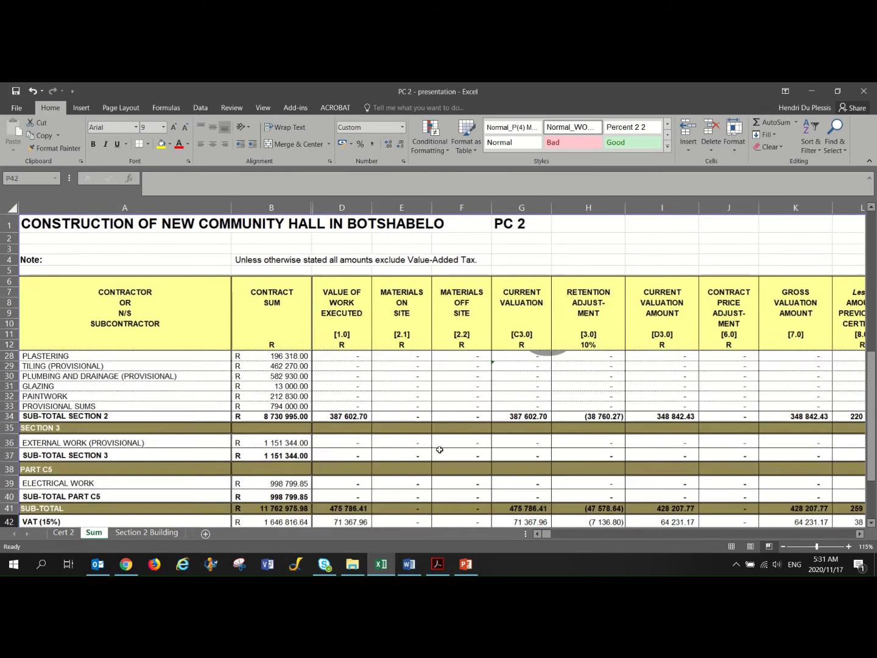
{"action": "scroll", "coordinate": [330, 468], "scroll_direction": "down", "scroll_amount": 2}
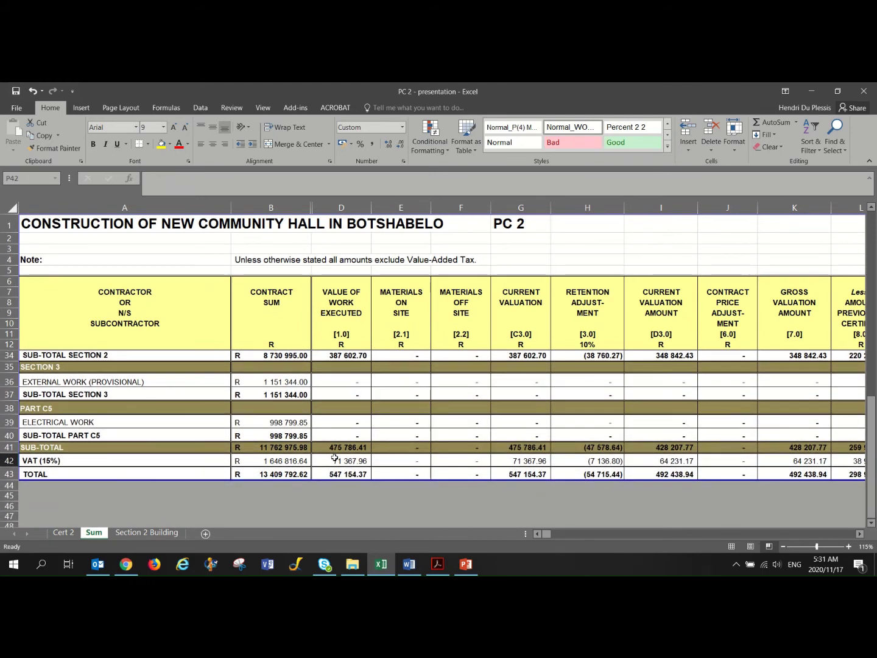
Highlight summary columns E to J and inspect the value of work executed Sub-Total formula in D41.
{"action": "left_click", "coordinate": [402, 208]}
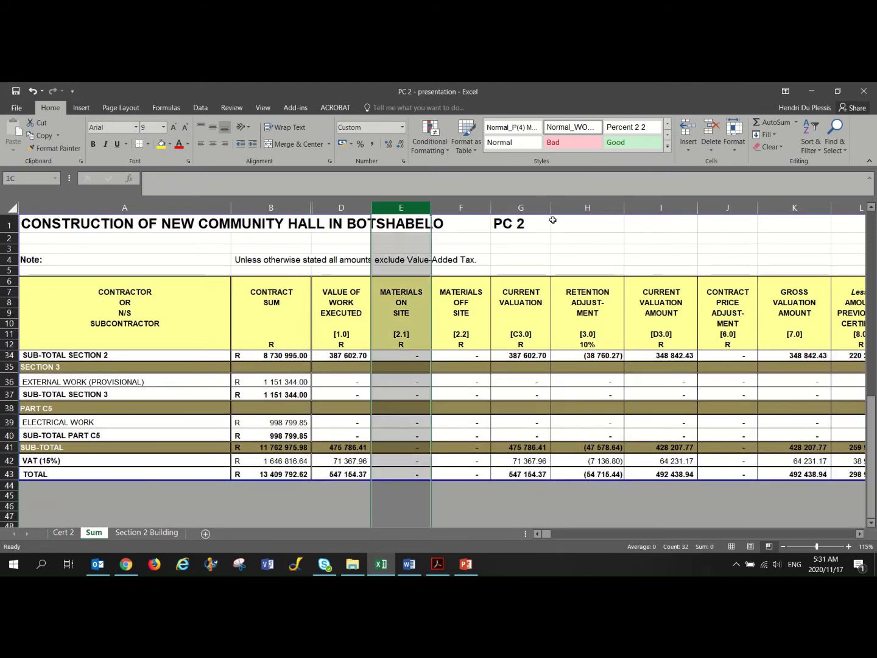
{"action": "left_click_drag", "start_coordinate": [553, 219], "coordinate": [728, 231]}
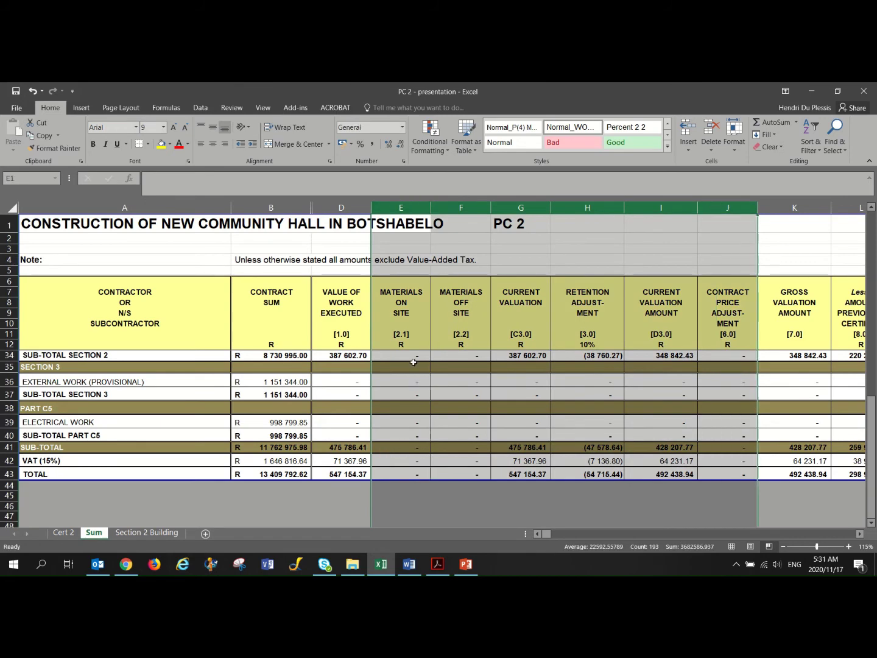
{"action": "left_click", "coordinate": [346, 449]}
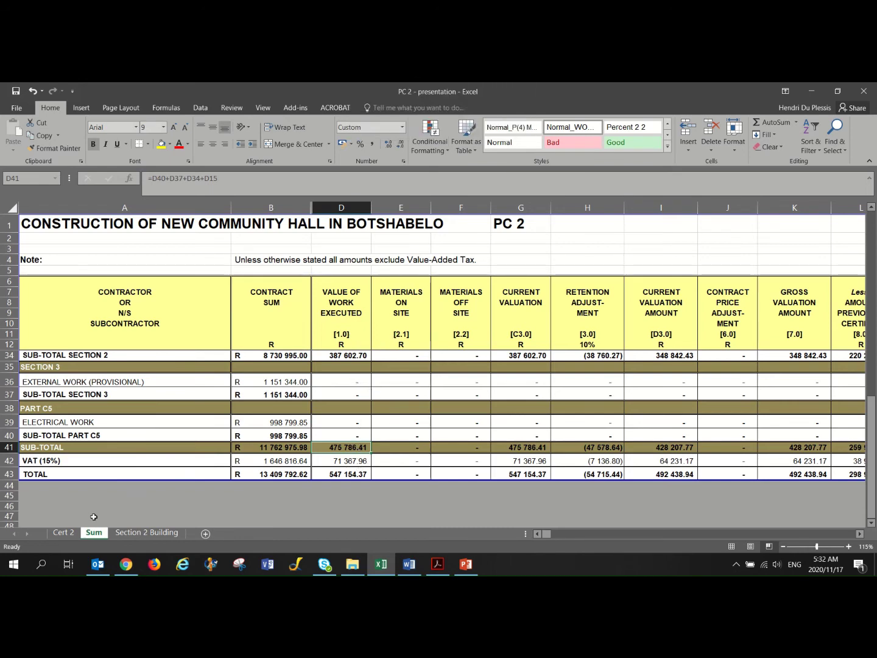
On the Cert 2 sheet, inspect the formulas for value of works executed (J20), materials on site (J22) and materials off site (J24).
{"action": "left_click", "coordinate": [63, 533]}
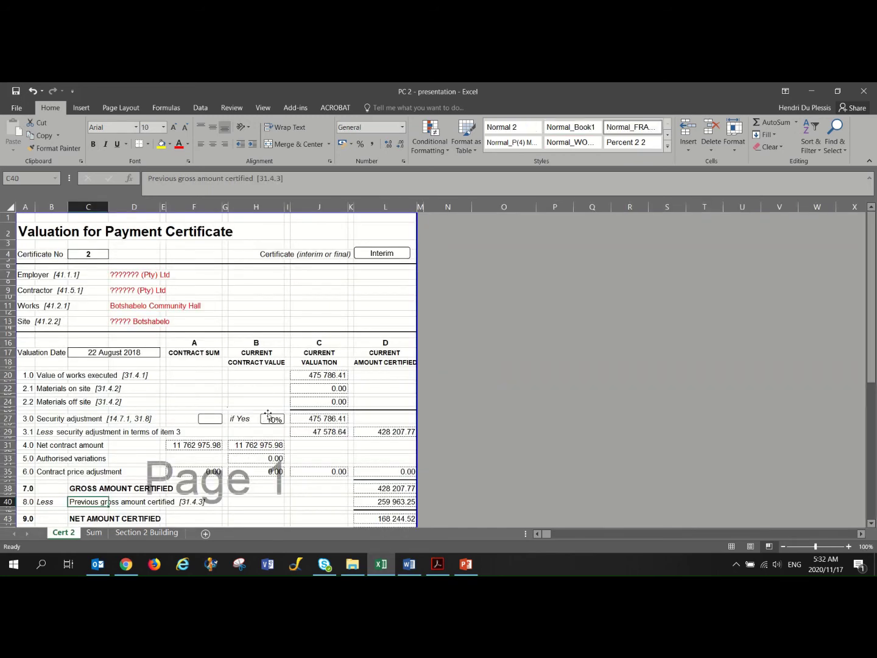
{"action": "left_click", "coordinate": [344, 376]}
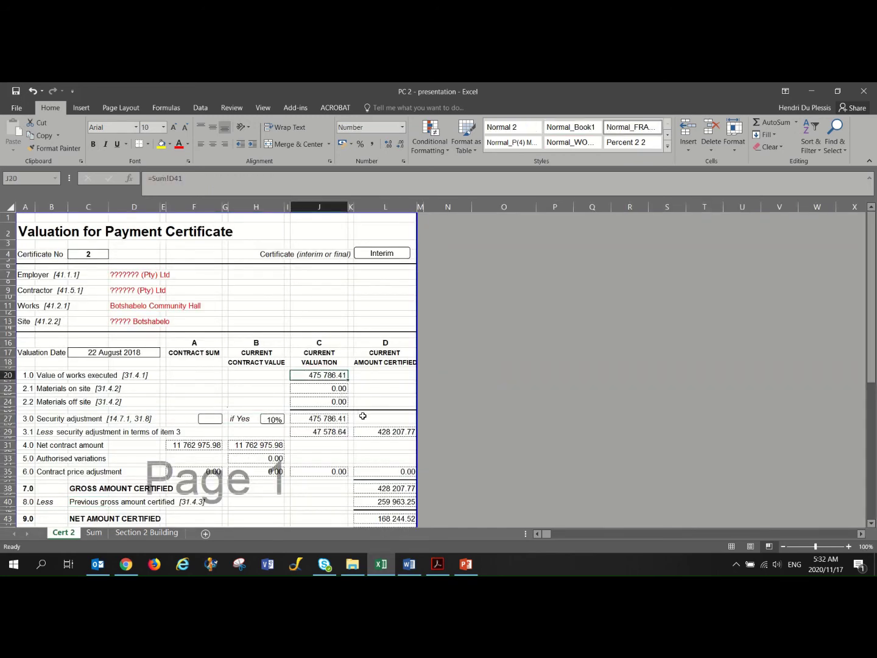
{"action": "scroll", "coordinate": [363, 415], "scroll_direction": "down", "scroll_amount": 1}
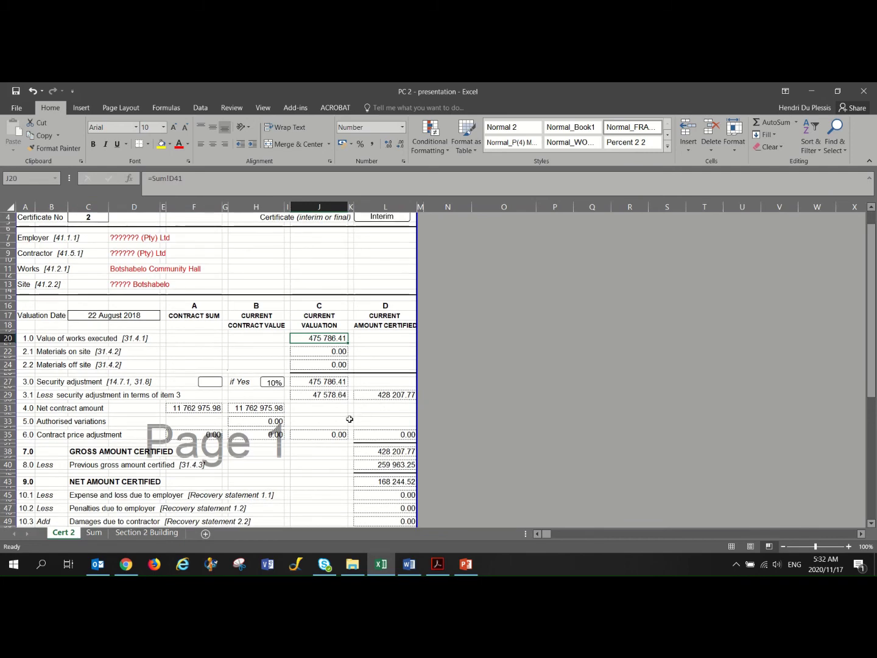
{"action": "left_click", "coordinate": [305, 352]}
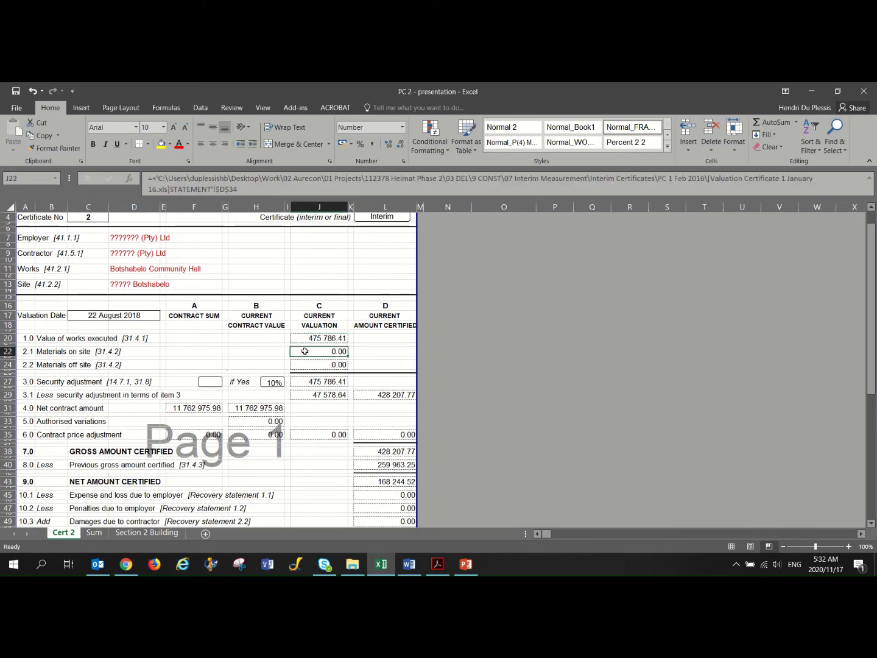
{"action": "left_click", "coordinate": [310, 365]}
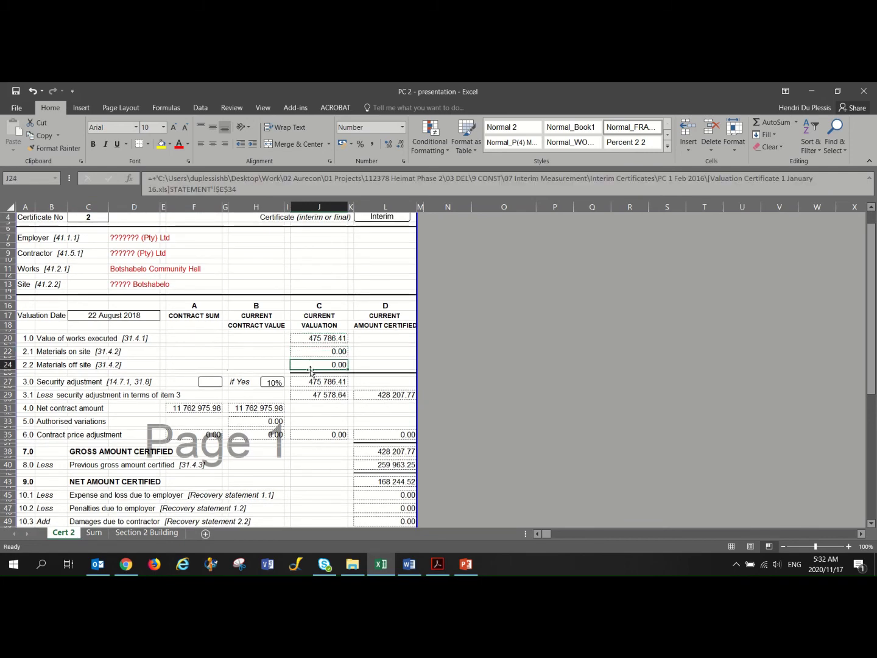
Inspect the certificate's current valuation sum (J27), the 10% security adjustment formula (J29) and the amount after security adjustment (L29).
{"action": "scroll", "coordinate": [311, 372], "scroll_direction": "down", "scroll_amount": 1}
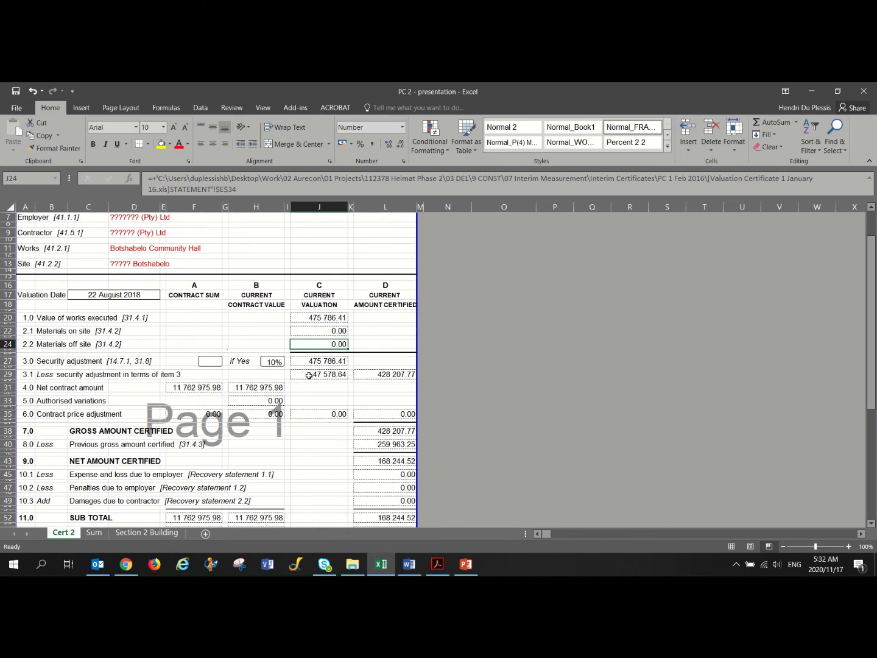
{"action": "left_click", "coordinate": [307, 361]}
{"action": "scroll", "coordinate": [314, 366], "scroll_direction": "down", "scroll_amount": 1}
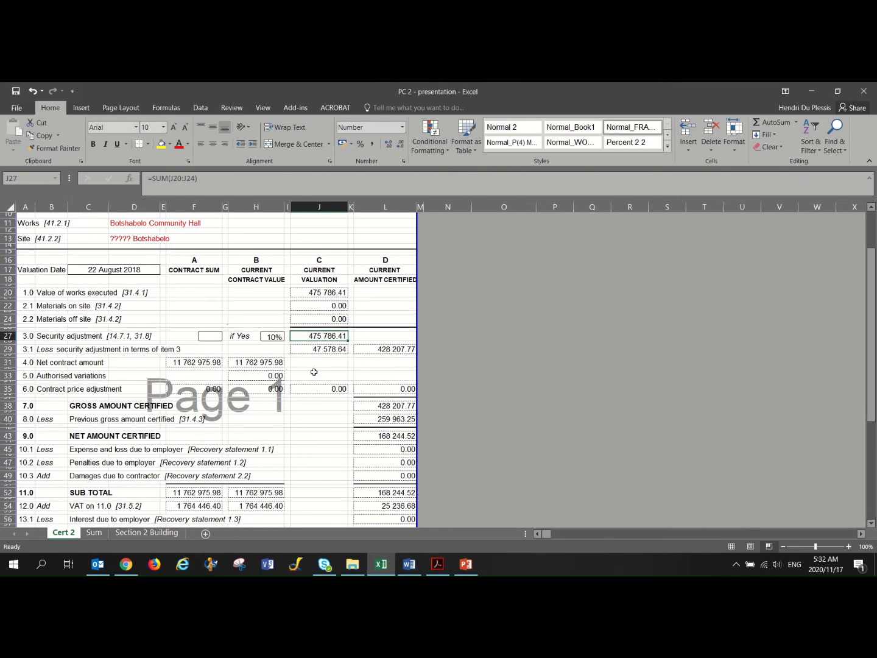
{"action": "left_click", "coordinate": [320, 350]}
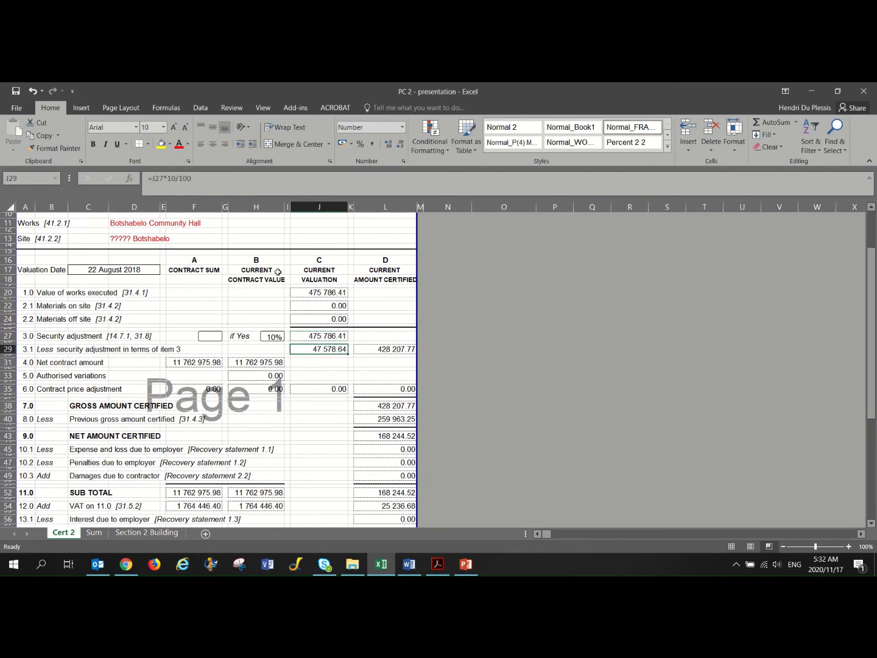
{"action": "left_click", "coordinate": [170, 178]}
{"action": "key", "text": "Return"}
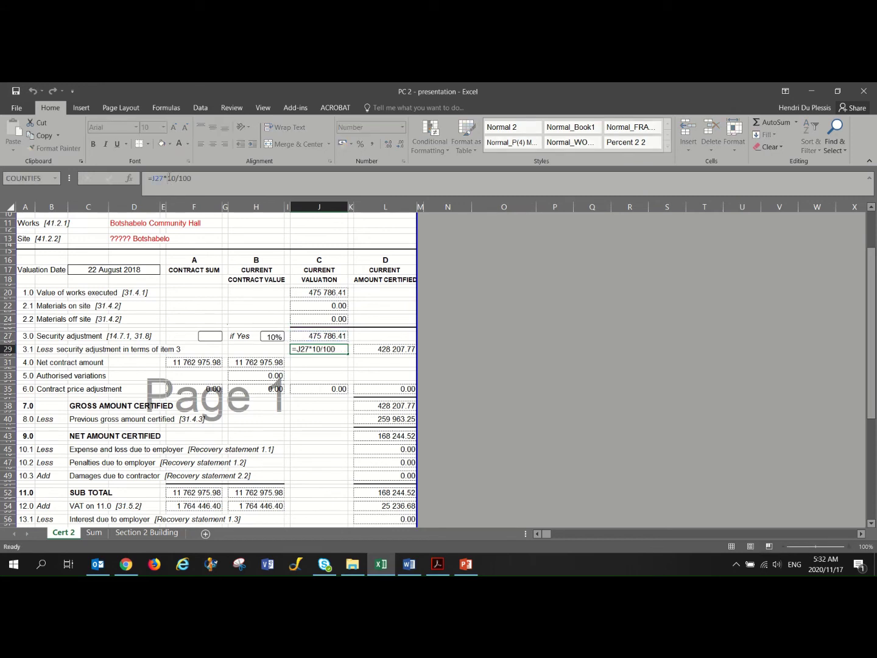
{"action": "left_click", "coordinate": [393, 353]}
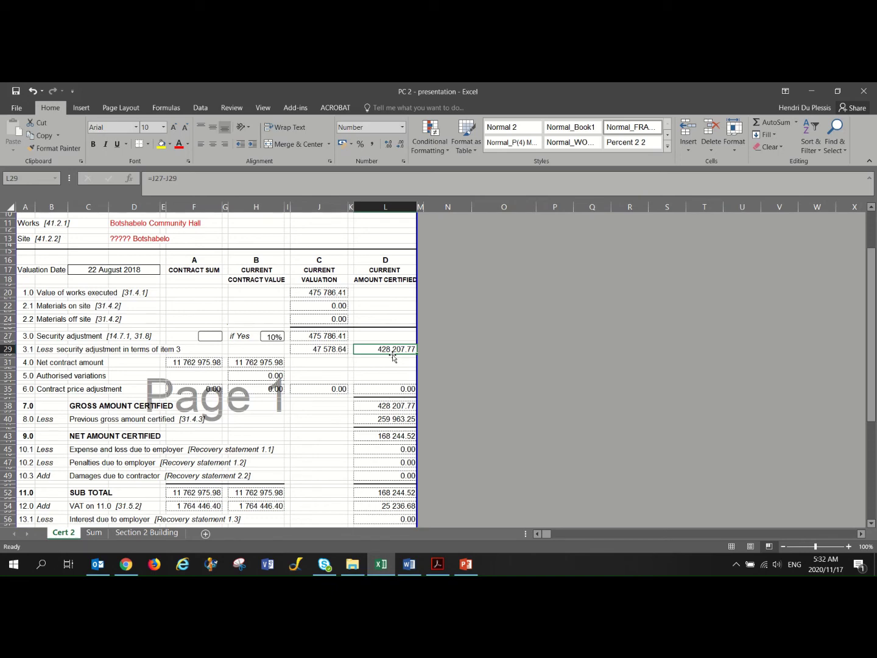
Zoom the certificate to 130% and inspect the contract price adjustment (L35) and gross amount certified (L38) formulas.
{"action": "scroll", "coordinate": [346, 384], "scroll_direction": "down", "scroll_amount": 1}
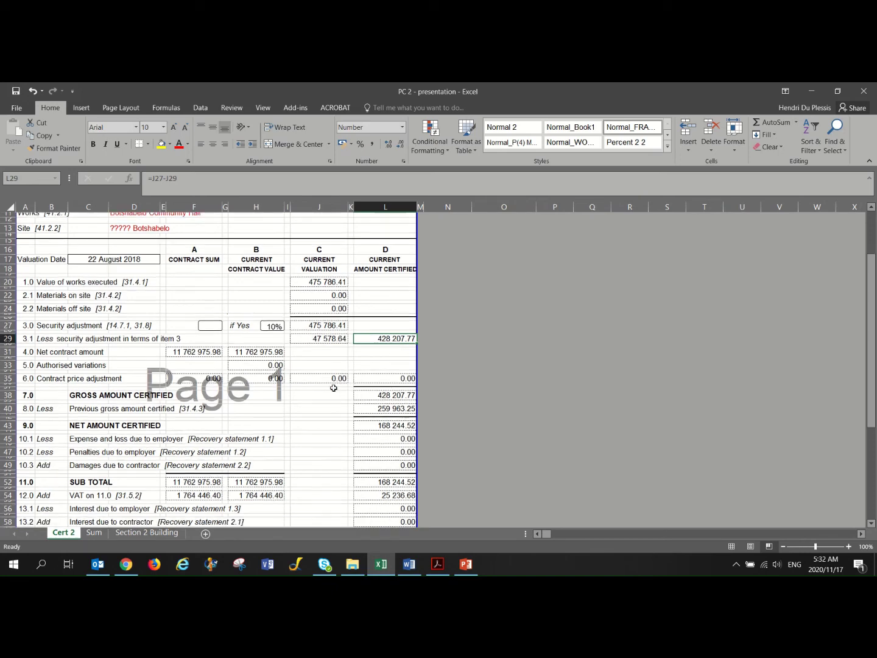
{"action": "left_click", "coordinate": [379, 366]}
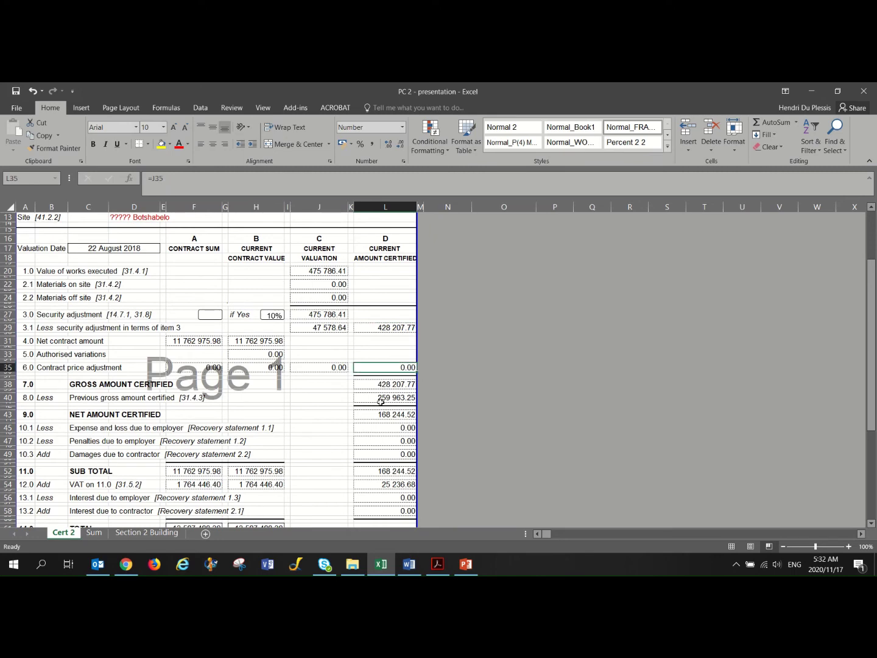
{"action": "scroll", "coordinate": [382, 399], "scroll_direction": "down", "scroll_amount": 1}
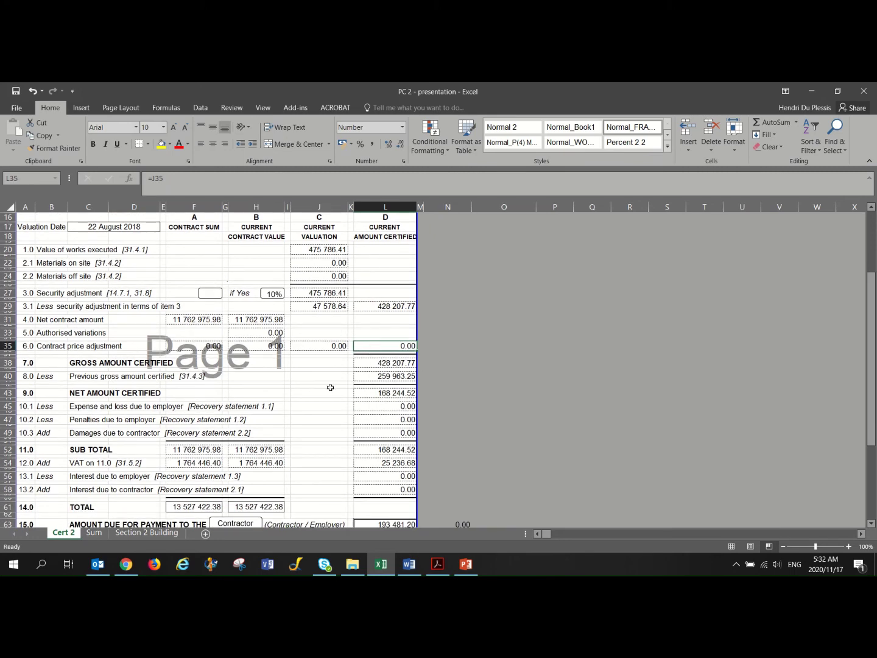
{"action": "scroll", "coordinate": [329, 387], "scroll_direction": "up", "scroll_amount": 2}
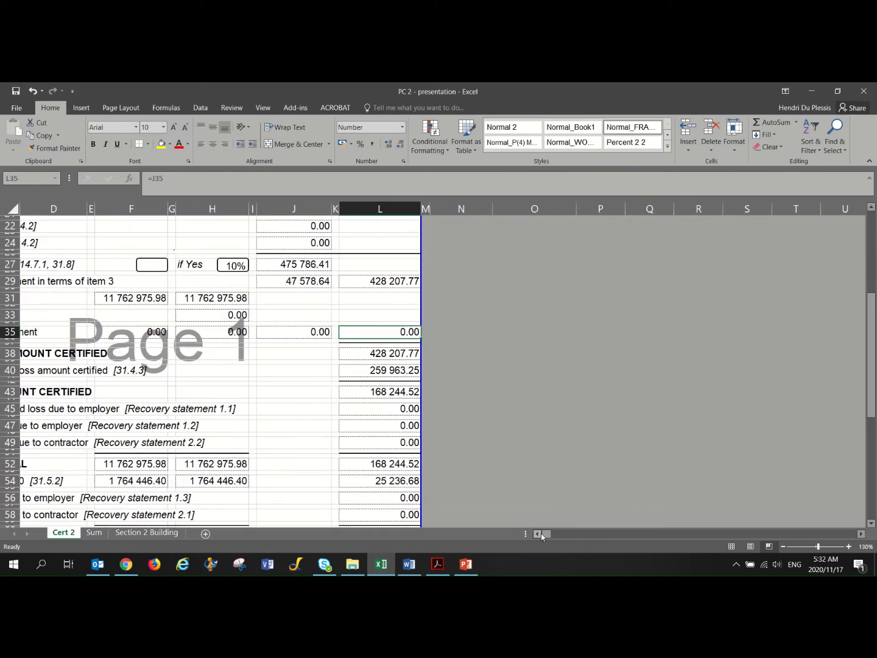
{"action": "scroll", "coordinate": [541, 533], "scroll_direction": "left", "scroll_amount": 3}
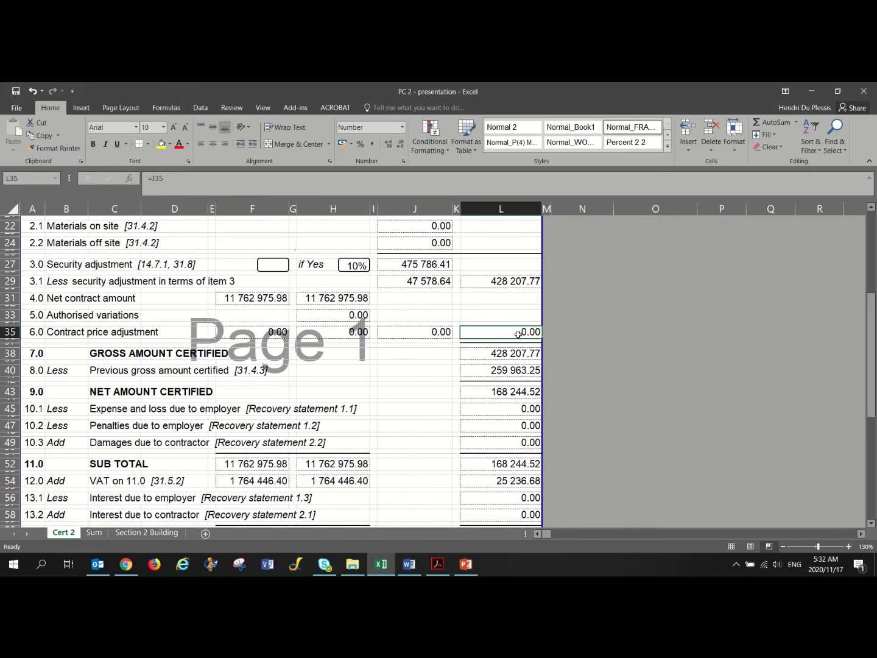
{"action": "left_click", "coordinate": [510, 354]}
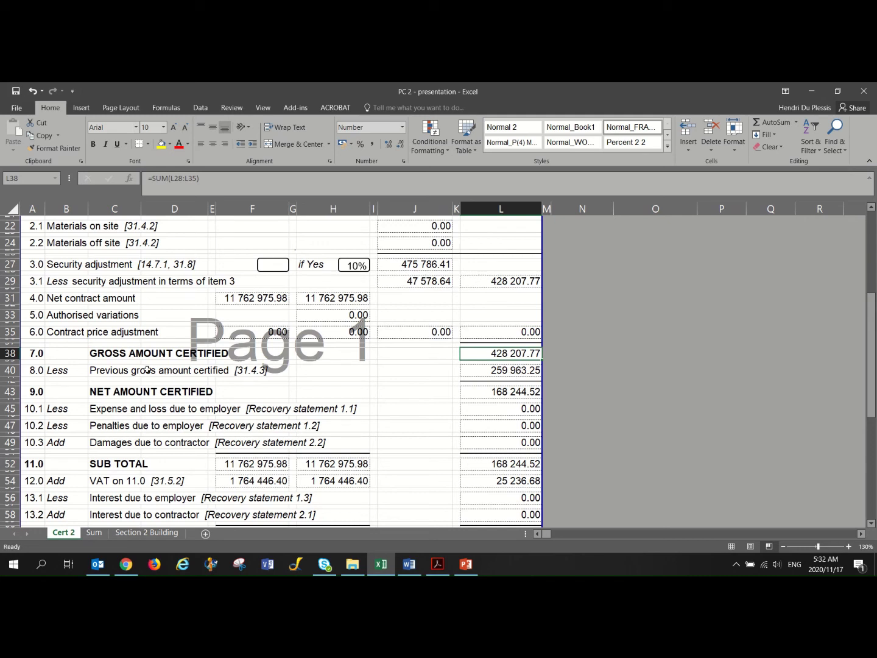
Inspect the previous gross amount certified formula (L40), then switch to Adobe Acrobat and highlight the net amount certified in PC 1 - Complete.pdf.
{"action": "left_click", "coordinate": [117, 377]}
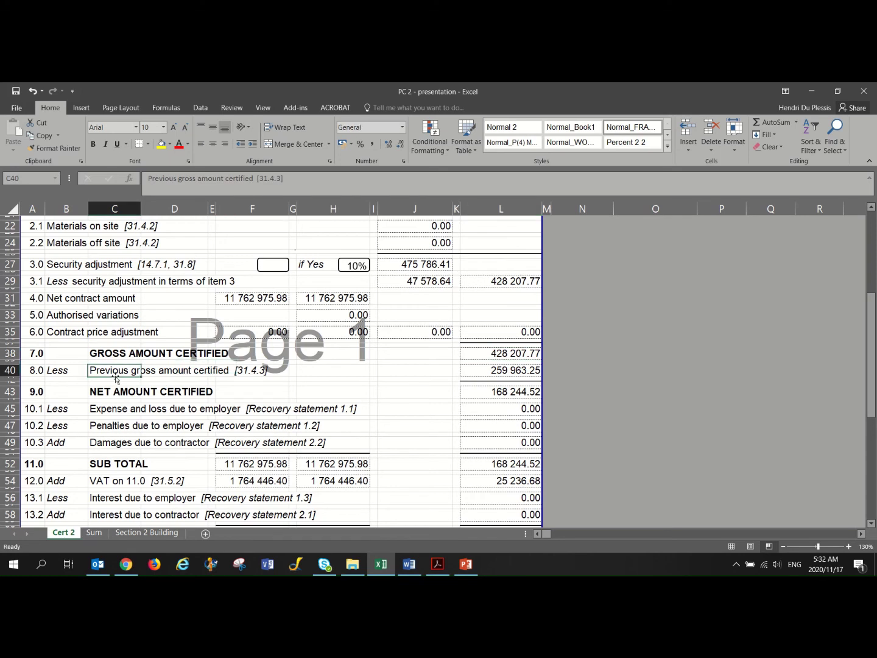
{"action": "left_click", "coordinate": [518, 373]}
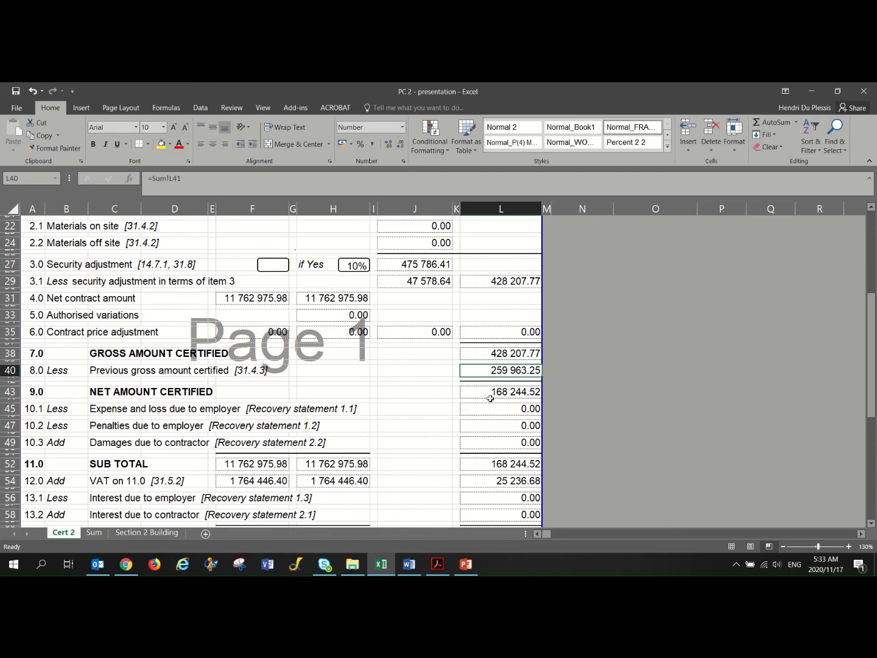
{"action": "left_click", "coordinate": [357, 567]}
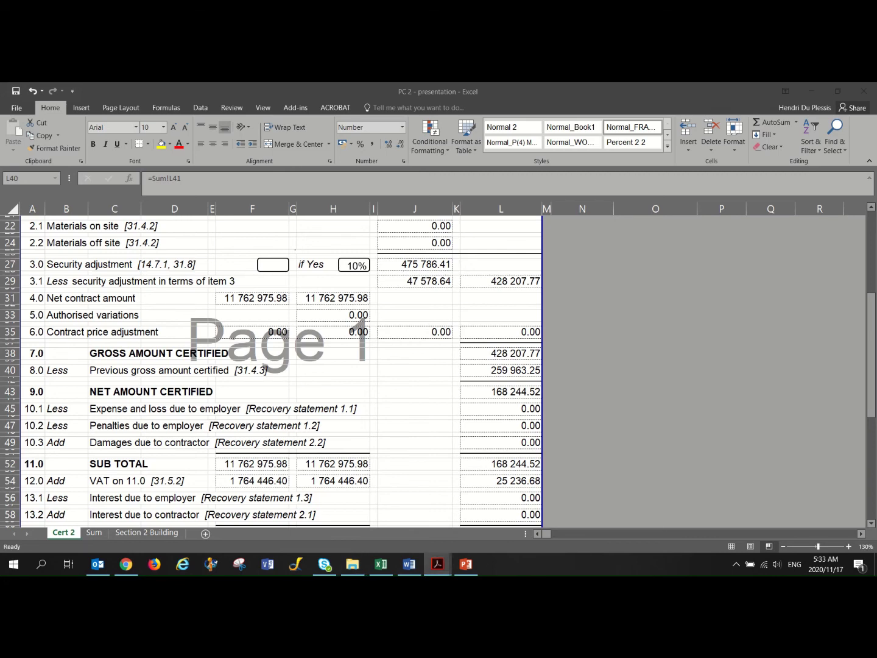
{"action": "left_click", "coordinate": [437, 564]}
{"action": "left_click", "coordinate": [488, 92]}
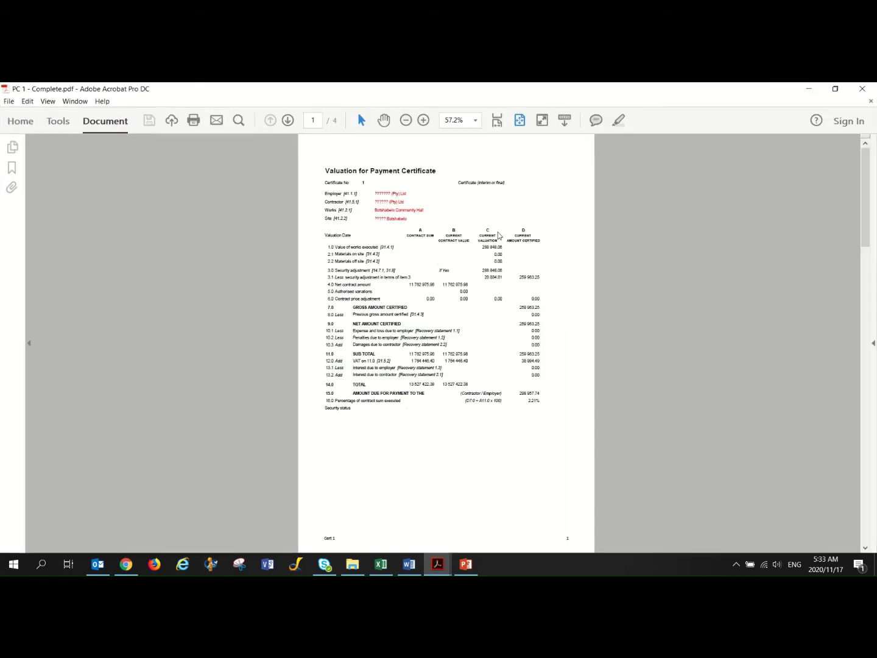
{"action": "scroll", "coordinate": [549, 387], "scroll_direction": "up", "scroll_amount": 4}
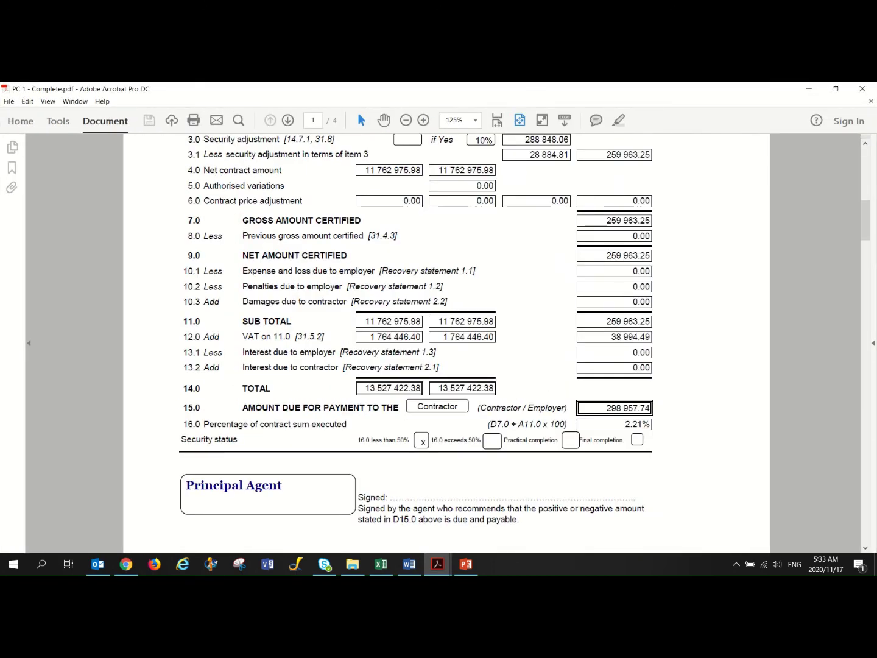
{"action": "left_click_drag", "start_coordinate": [608, 255], "coordinate": [650, 255]}
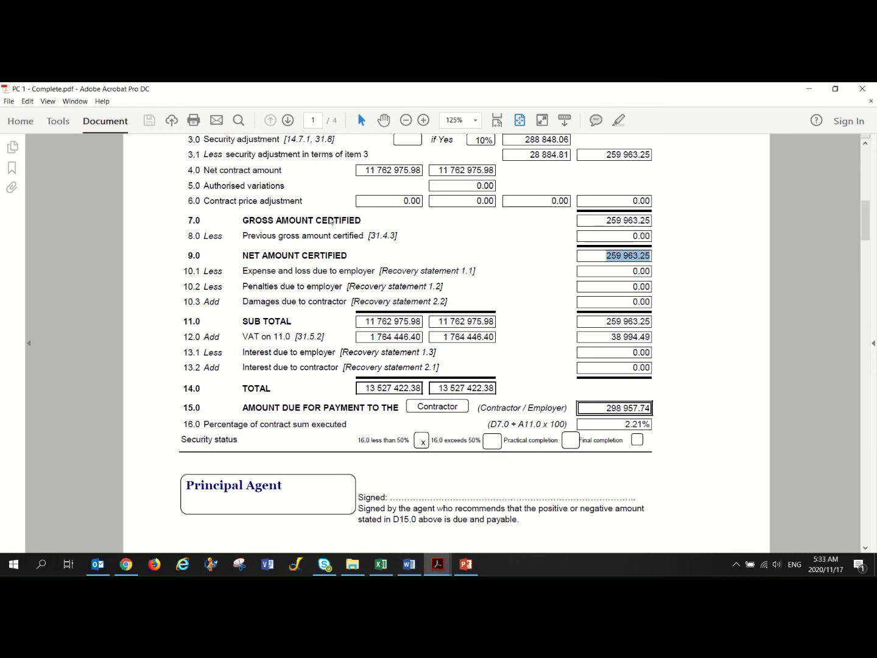
Move the PDF window off the workbook in Excel and inspect the gross (L38) and net (L43) amount certified formulas.
{"action": "mouse_move", "coordinate": [497, 94]}
{"action": "left_click", "coordinate": [844, 95]}
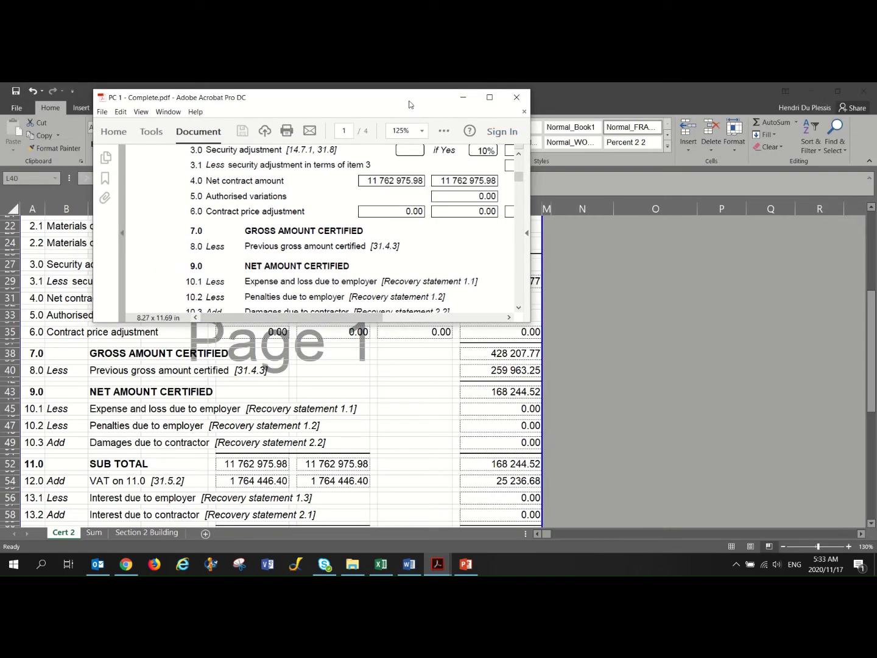
{"action": "left_click_drag", "start_coordinate": [411, 100], "coordinate": [876, 101]}
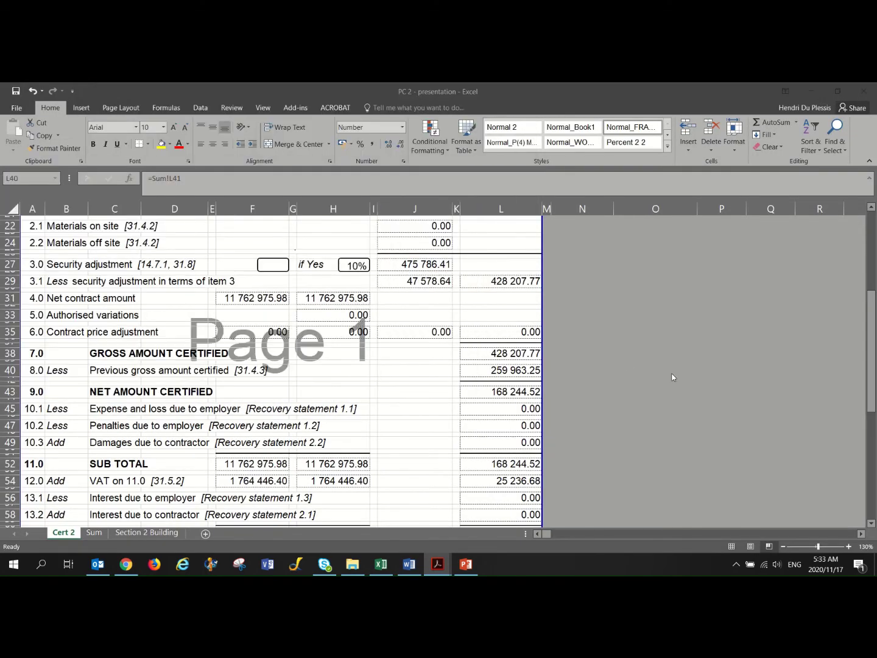
{"action": "left_click", "coordinate": [603, 370]}
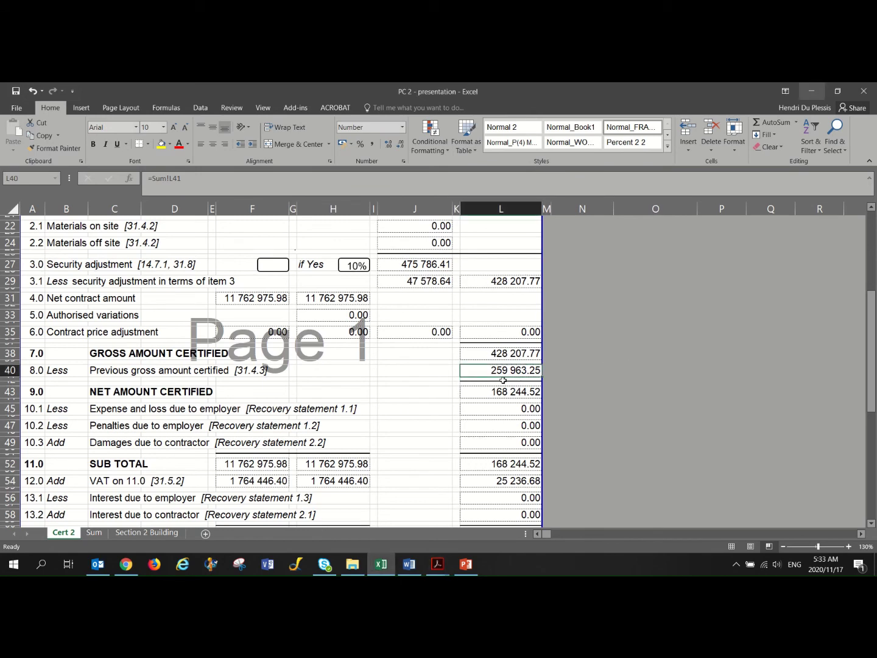
{"action": "left_click", "coordinate": [512, 356]}
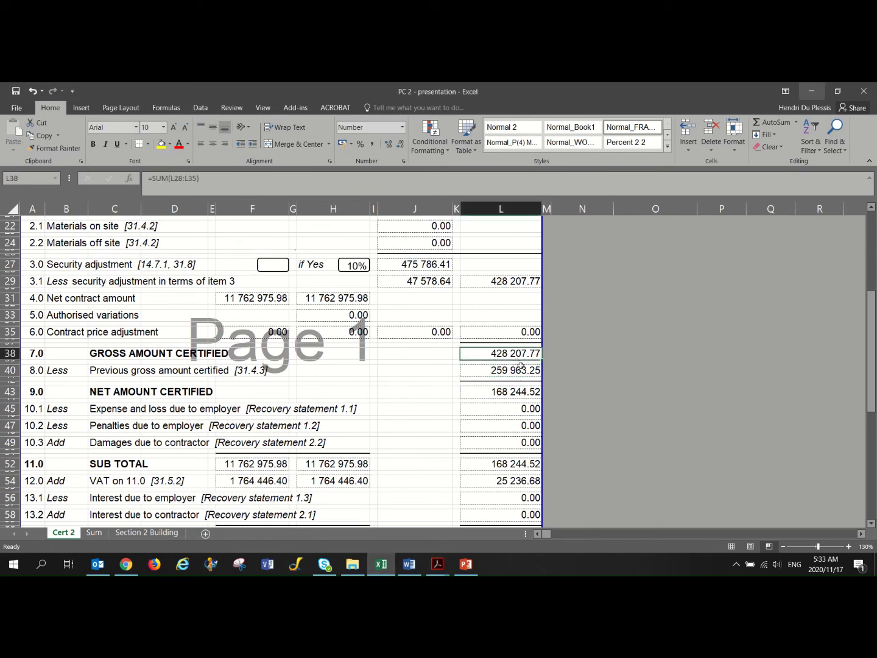
{"action": "scroll", "coordinate": [521, 366], "scroll_direction": "down", "scroll_amount": 1}
{"action": "left_click", "coordinate": [520, 375]}
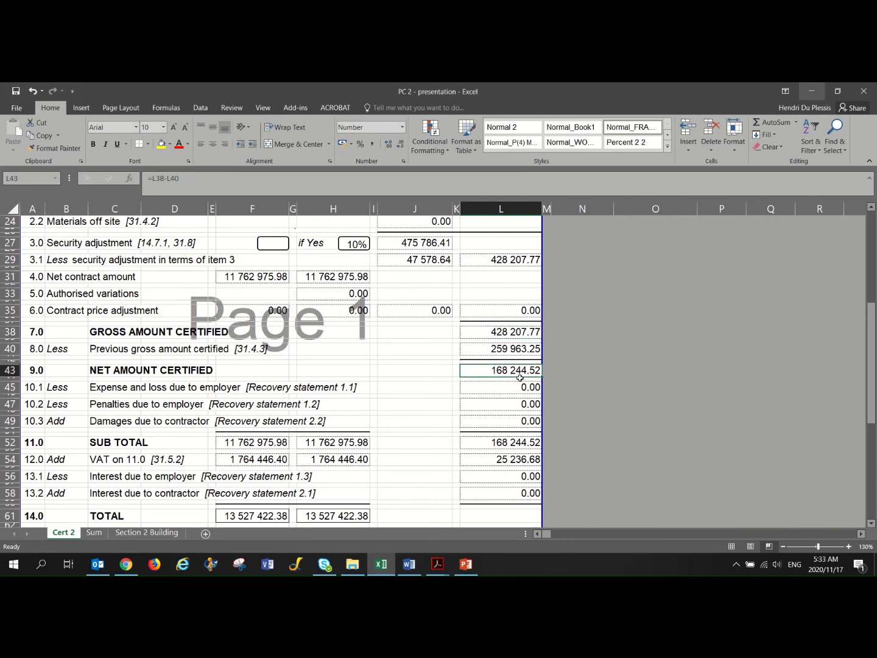
Inspect the expense and loss (L45), penalties (L47) and damages (L49) formulas and how they feed the Sub Total (L52).
{"action": "scroll", "coordinate": [520, 378], "scroll_direction": "down", "scroll_amount": 1}
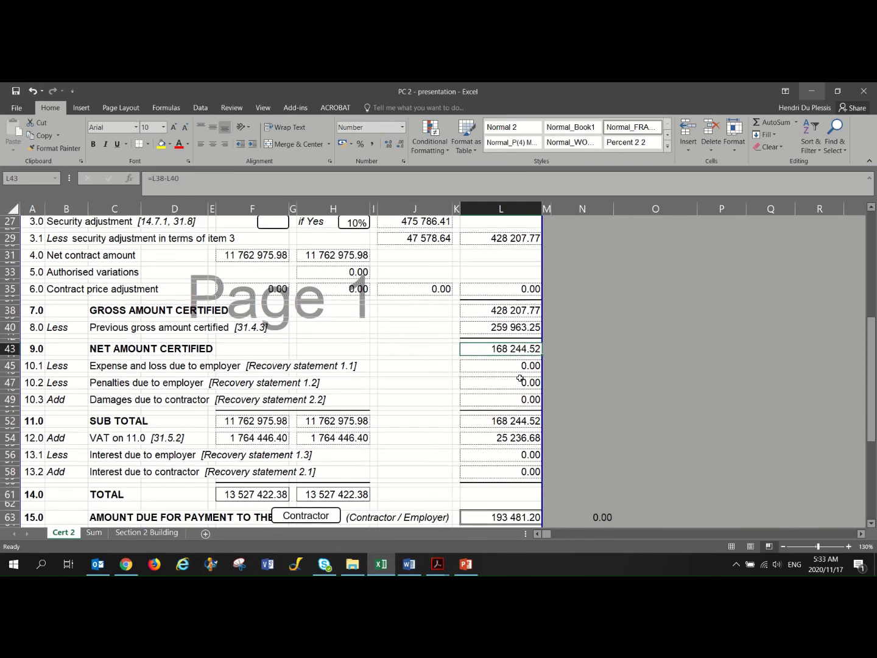
{"action": "left_click", "coordinate": [522, 365]}
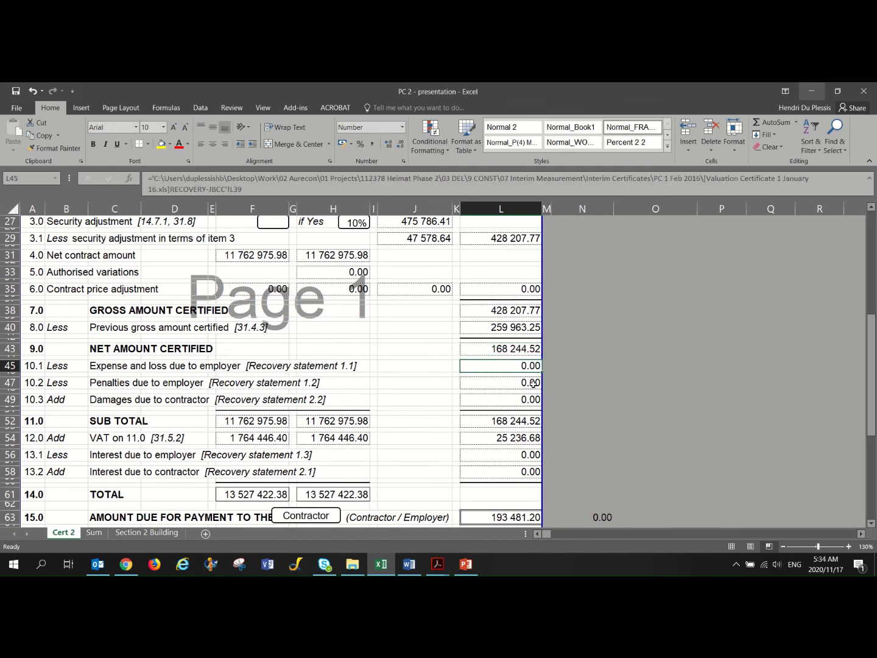
{"action": "left_click", "coordinate": [533, 382]}
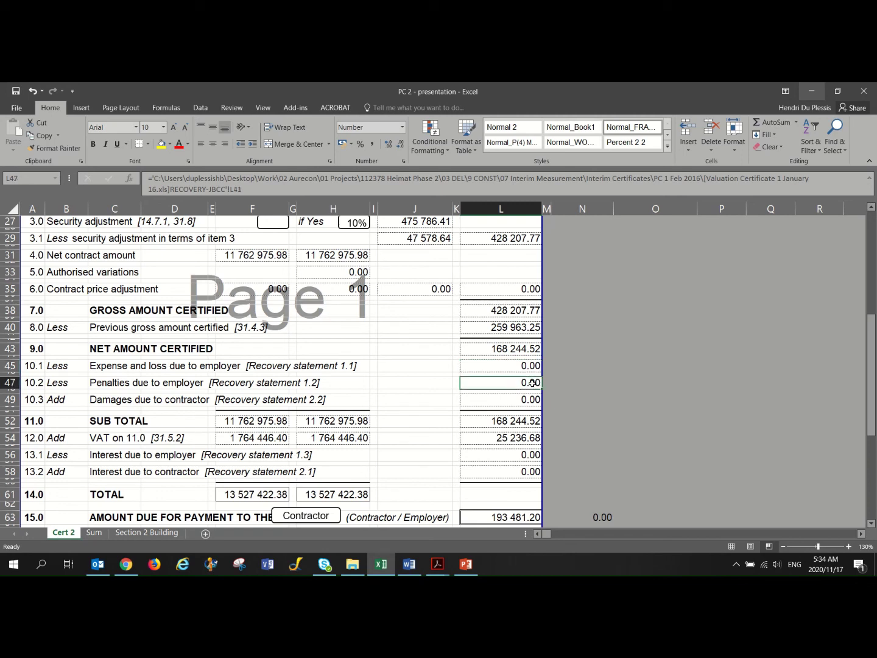
{"action": "left_click", "coordinate": [524, 402]}
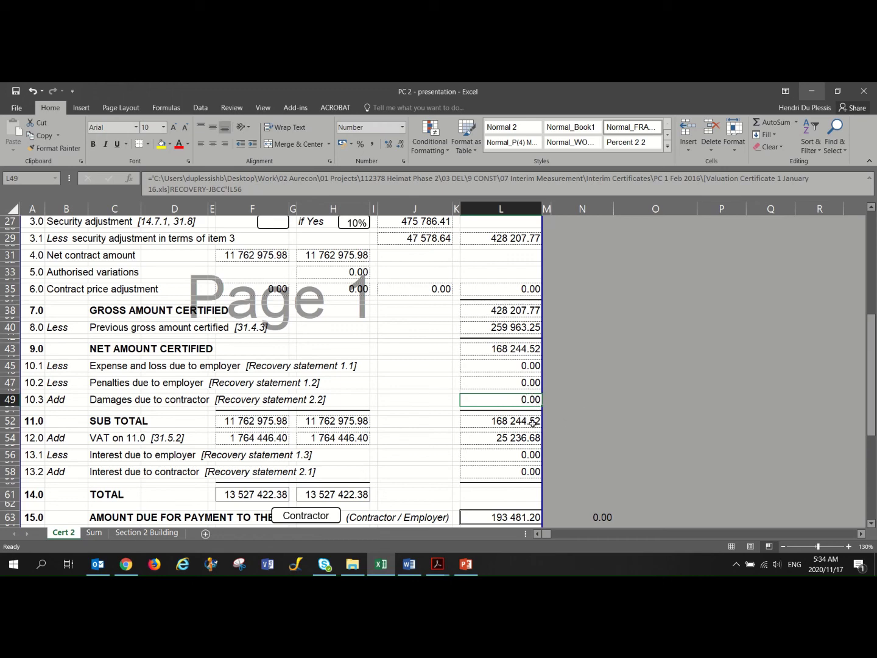
{"action": "left_click", "coordinate": [526, 419]}
{"action": "scroll", "coordinate": [580, 392], "scroll_direction": "down", "scroll_amount": 1}
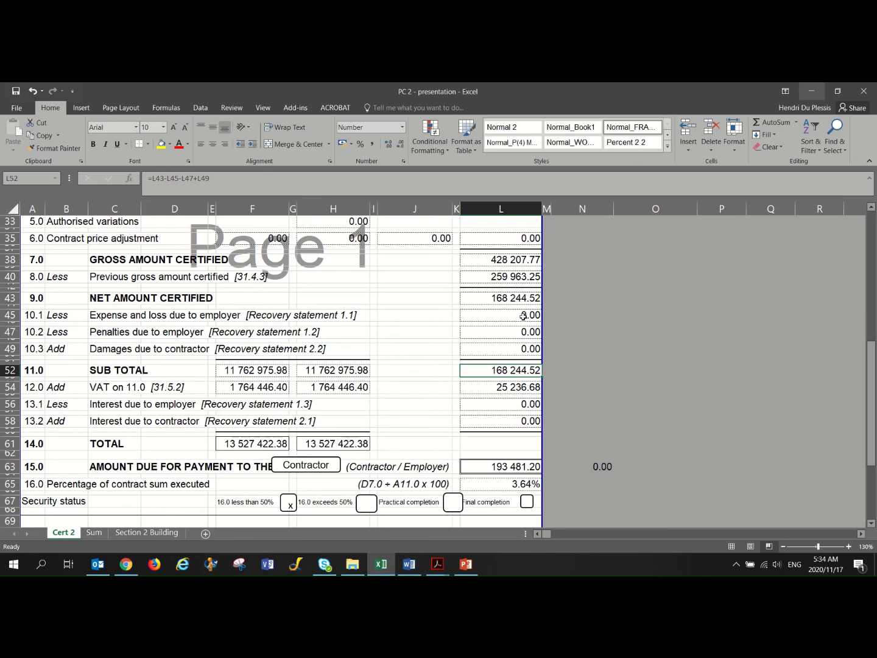
{"action": "left_click_drag", "start_coordinate": [523, 315], "coordinate": [511, 352]}
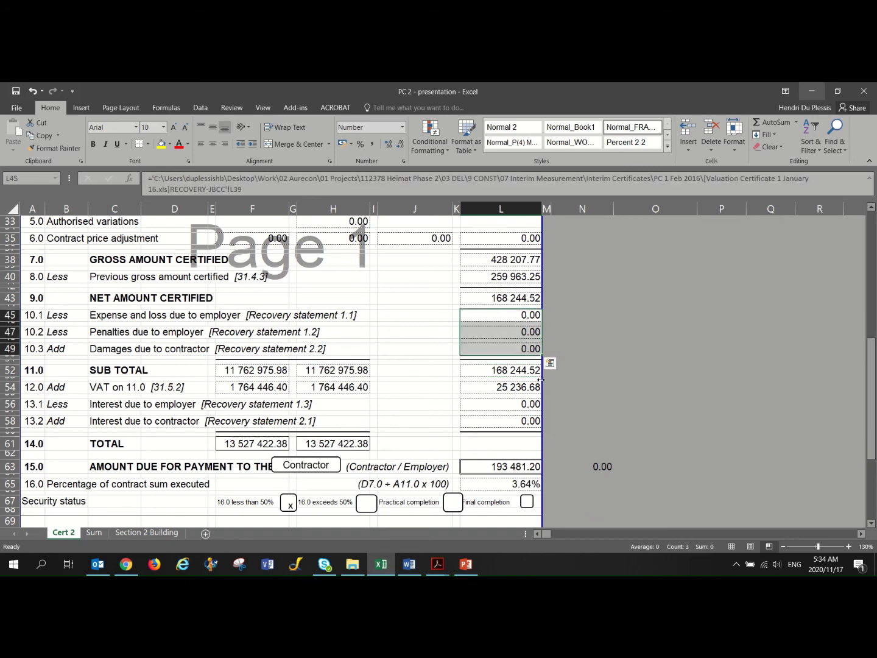
{"action": "left_click", "coordinate": [497, 371]}
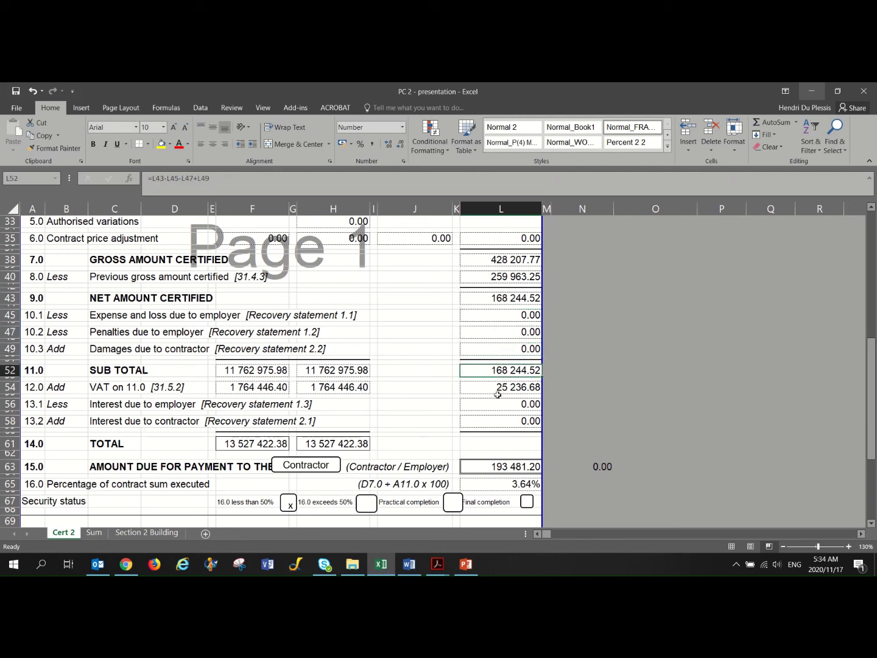
Inspect the 15% VAT formula (L54) and the amount due for payment to the contractor formula (L63).
{"action": "left_click", "coordinate": [498, 387]}
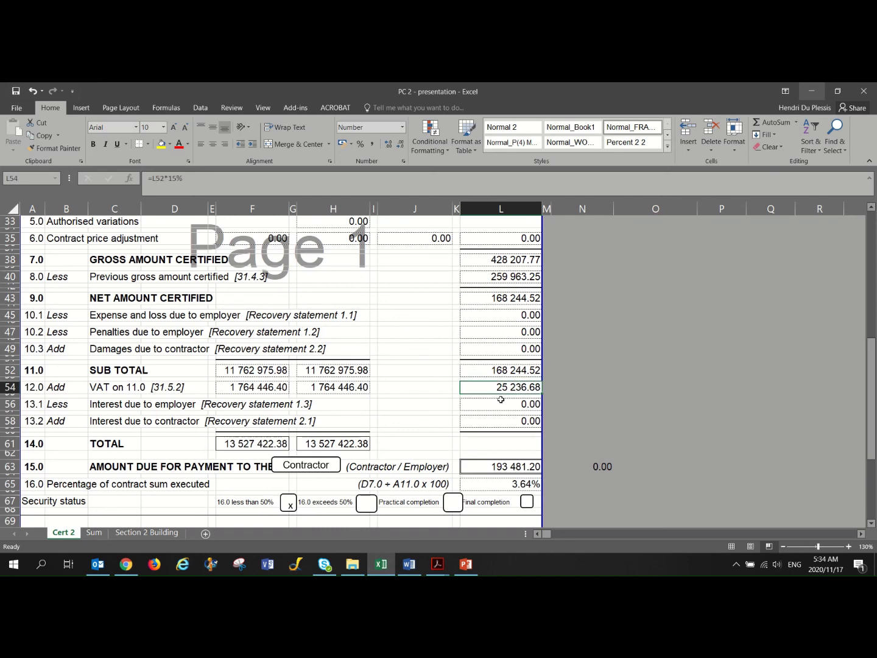
{"action": "scroll", "coordinate": [502, 400], "scroll_direction": "down", "scroll_amount": 1}
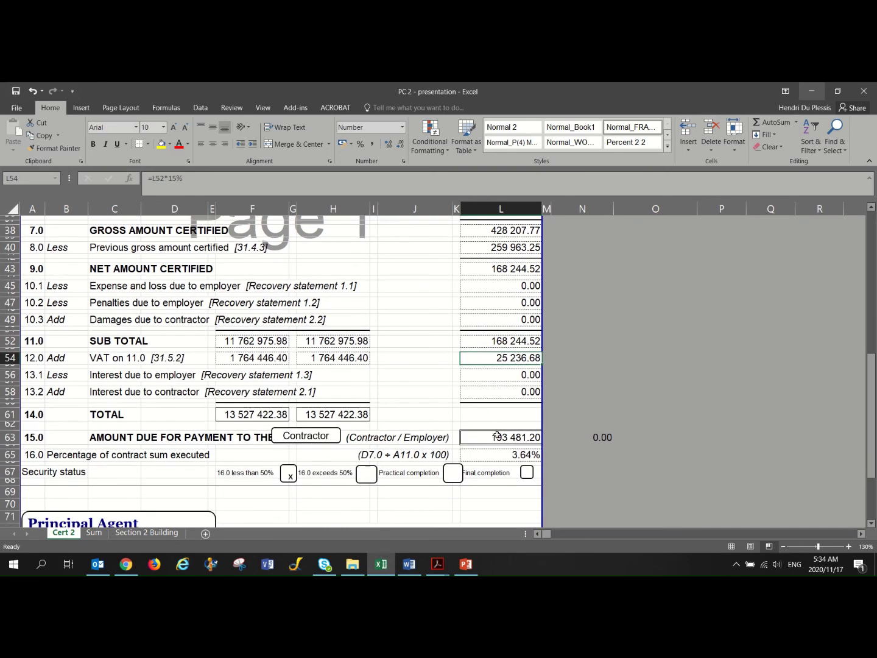
{"action": "left_click", "coordinate": [525, 437]}
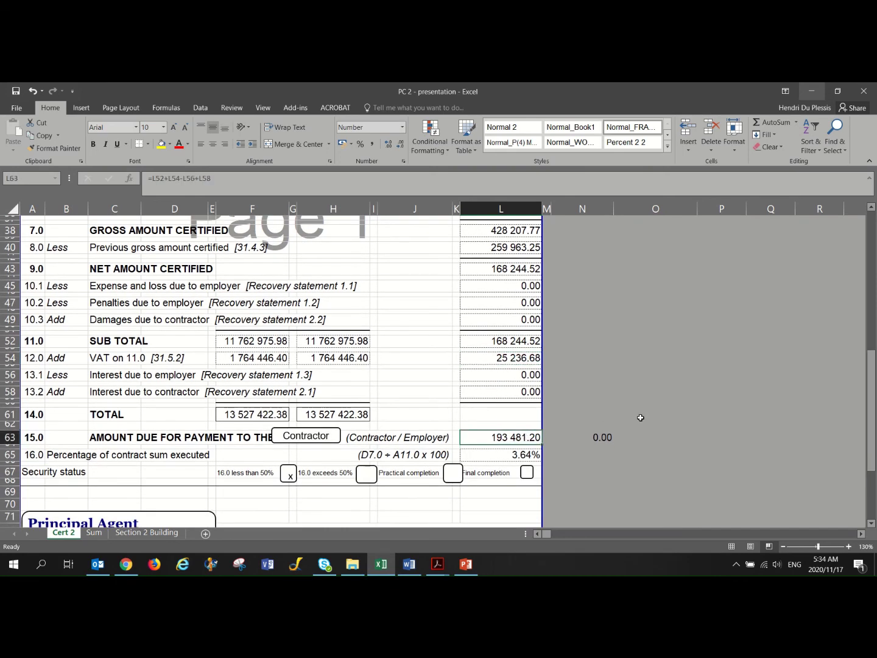
Inspect the check formula in N63 that compares the amount due in L63 with cell O41 on the Sum sheet.
{"action": "left_click", "coordinate": [588, 435]}
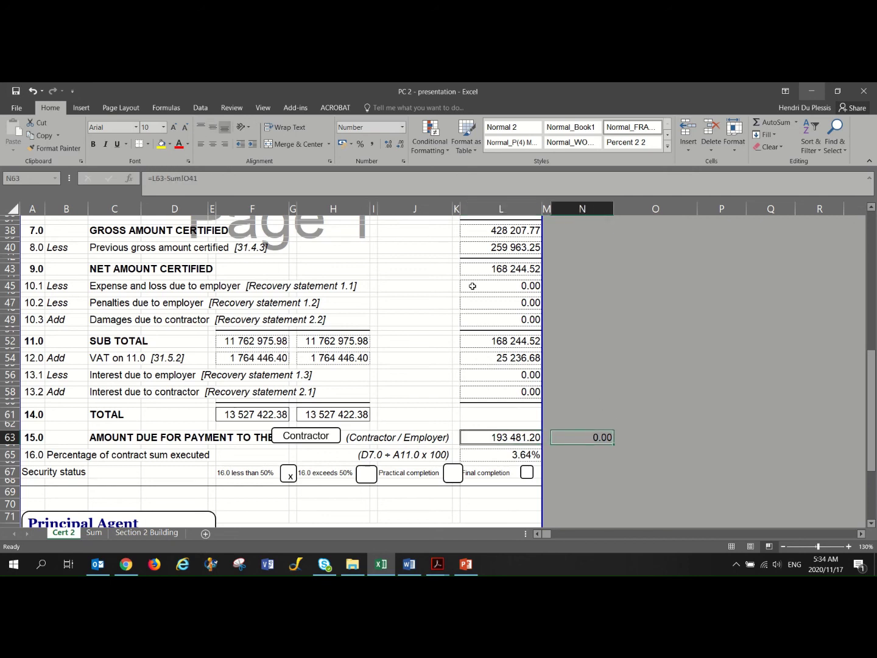
{"action": "left_click", "coordinate": [169, 179]}
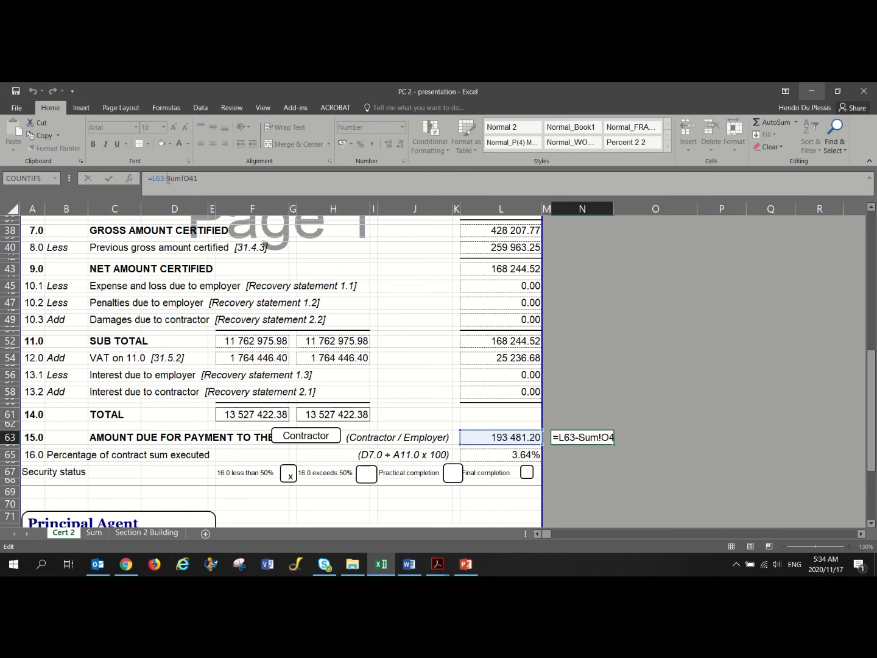
{"action": "key", "text": "Return"}
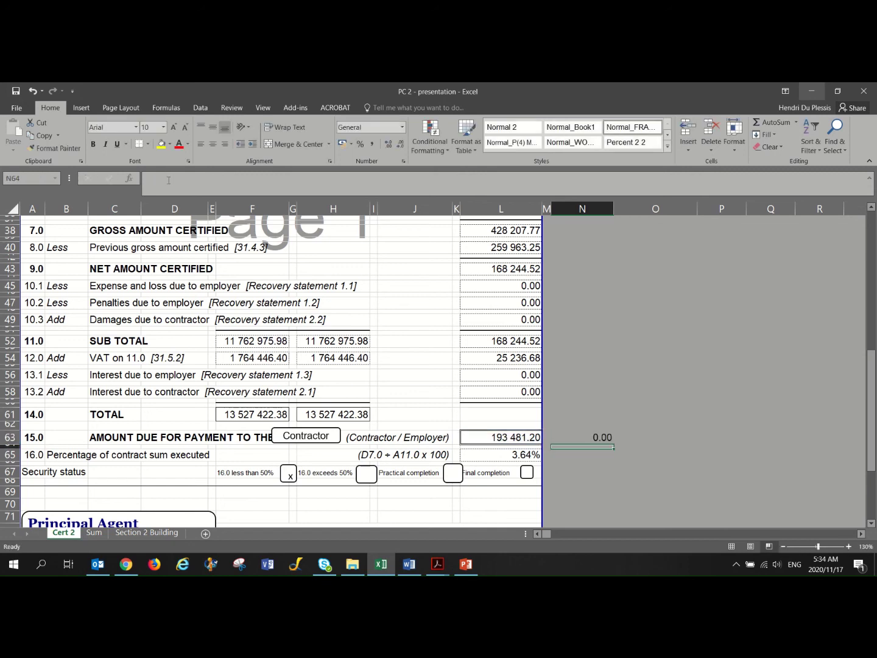
{"action": "left_click", "coordinate": [528, 440]}
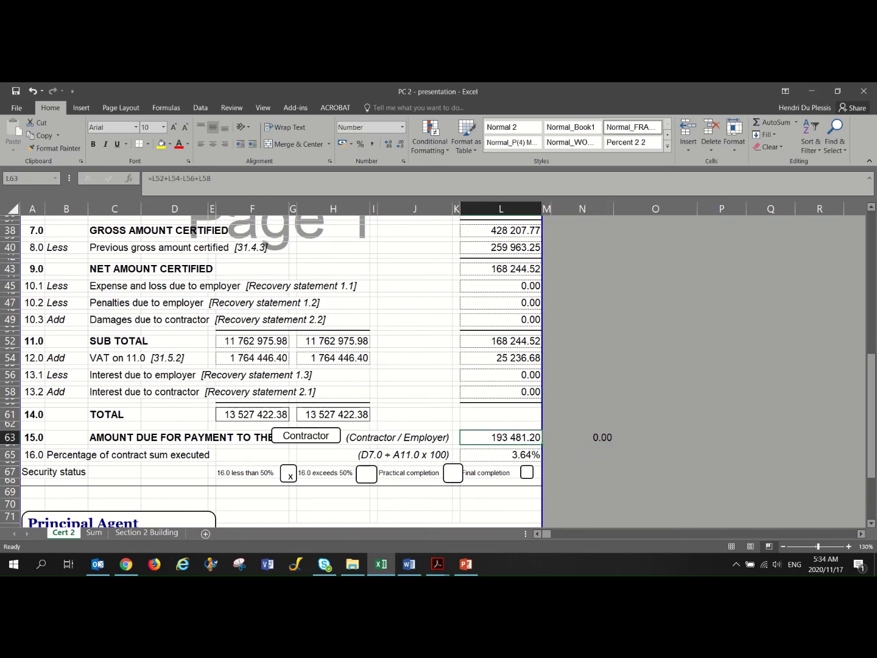
On the Sum sheet, inspect the Sub-Total formula for the amount of this valuation including VAT (O41).
{"action": "left_click", "coordinate": [95, 532]}
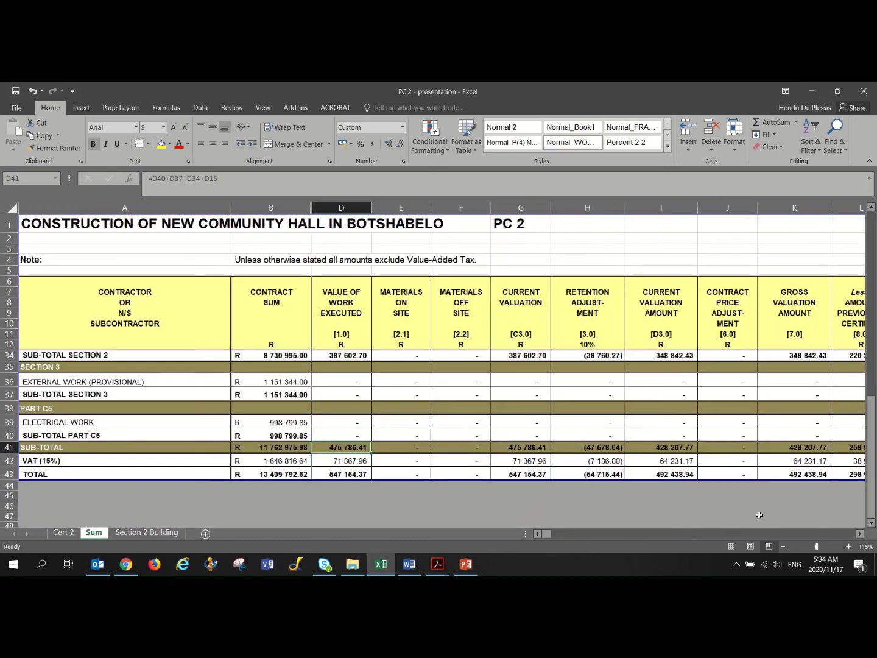
{"action": "left_click", "coordinate": [861, 535]}
{"action": "left_click", "coordinate": [861, 534]}
{"action": "left_click", "coordinate": [860, 533]}
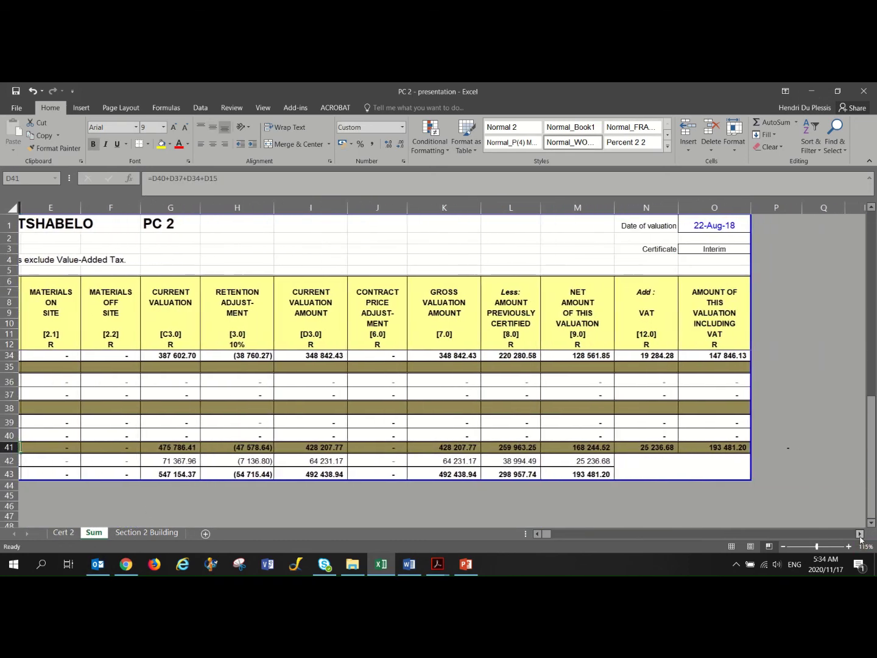
{"action": "left_click", "coordinate": [734, 448]}
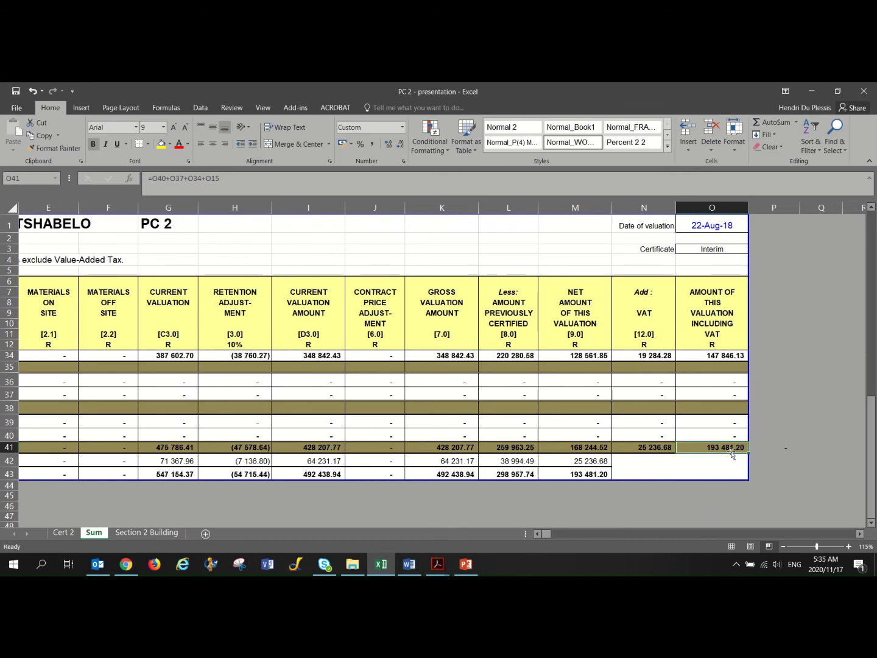
On the Cert 2 sheet, trace the percentage of contract sum executed formula (L65) to its source cells and inspect the contract sum Sub Total (F52).
{"action": "left_click", "coordinate": [63, 534]}
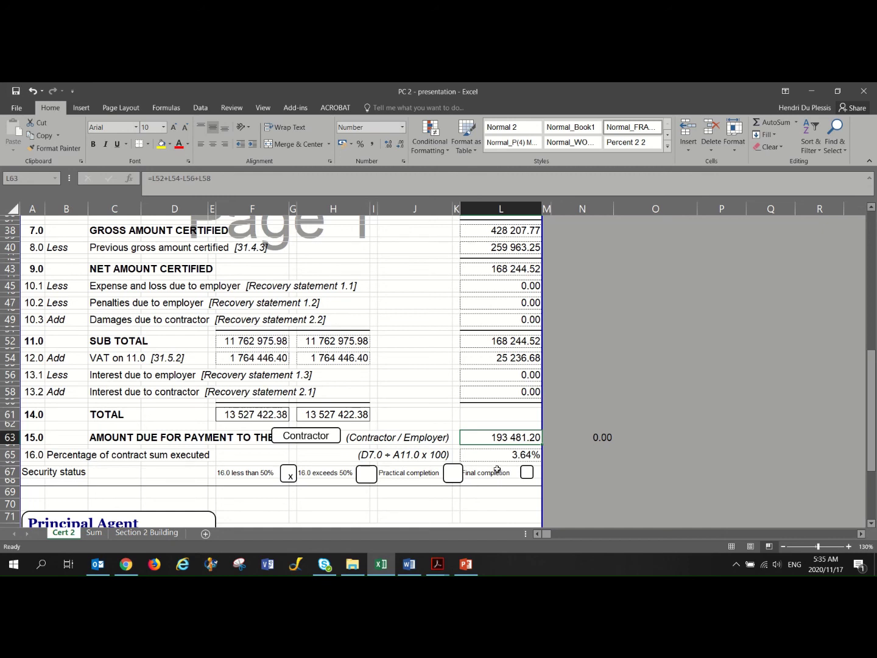
{"action": "left_click", "coordinate": [519, 456]}
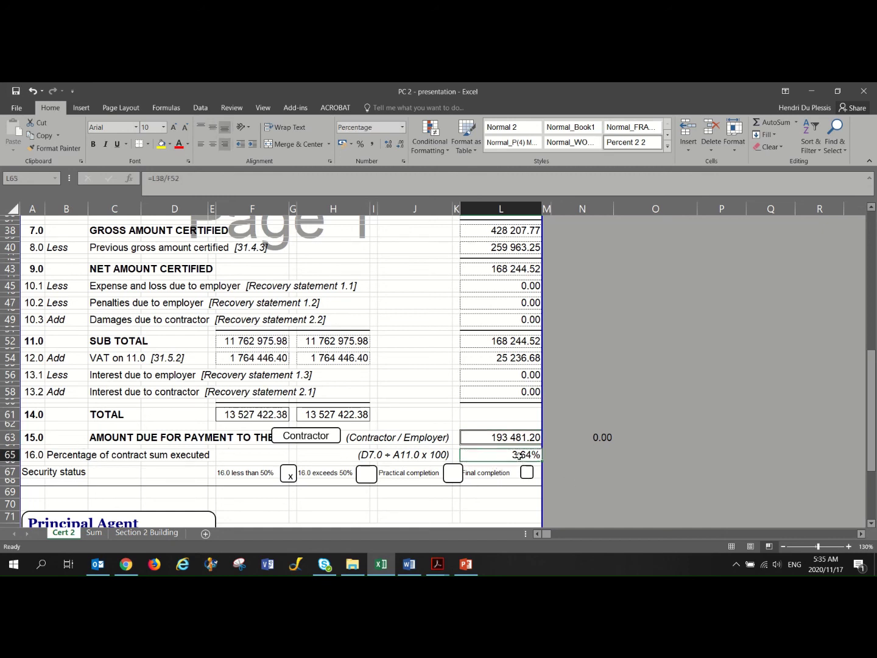
{"action": "key", "text": "F2"}
{"action": "scroll", "coordinate": [374, 358], "scroll_direction": "up", "scroll_amount": 1}
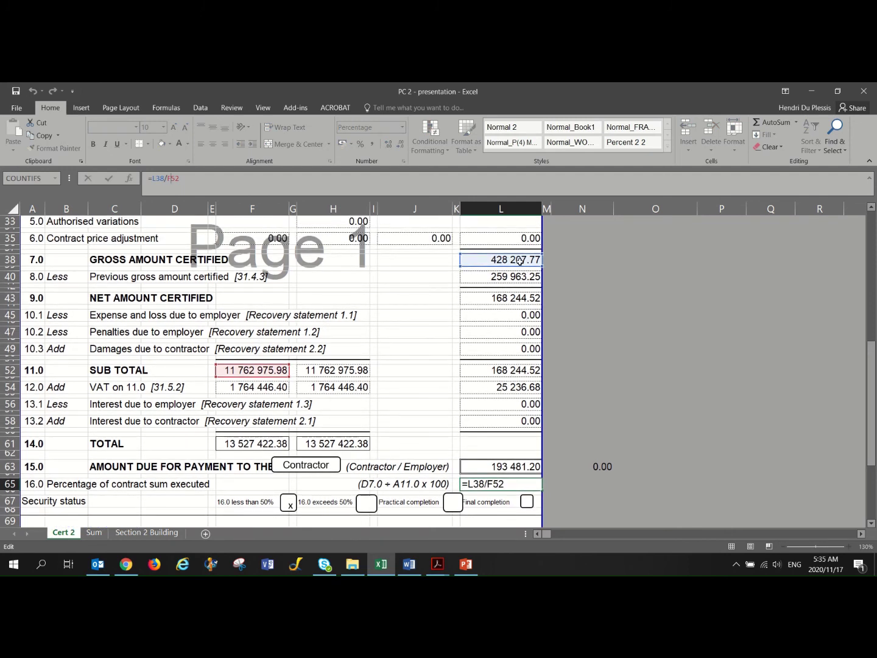
{"action": "key", "text": "Return"}
{"action": "left_click", "coordinate": [259, 370]}
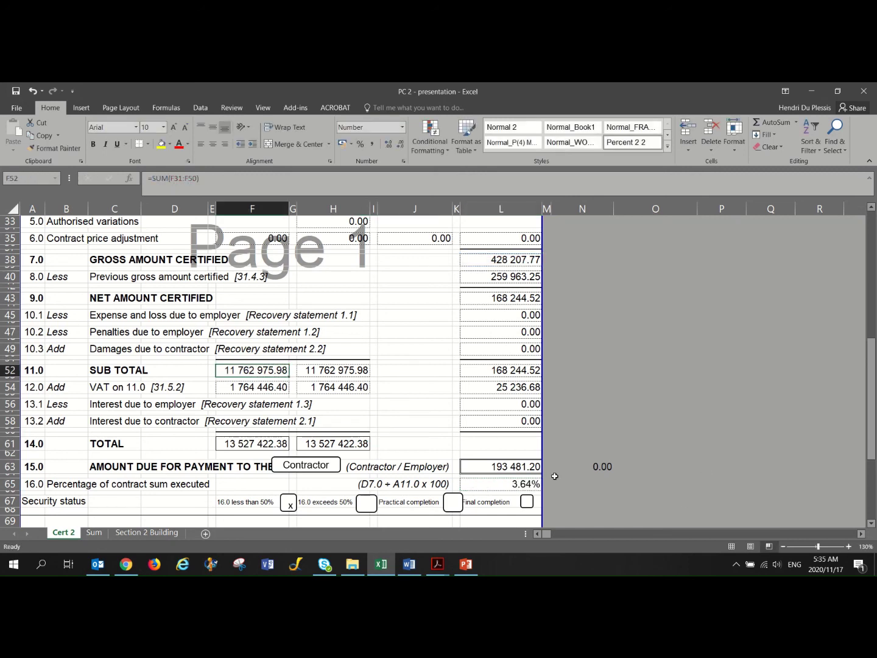
Review the amount due (L63) and percentage executed (L65), and select the security status box for 16.0 less than 50%.
{"action": "left_click", "coordinate": [525, 468]}
{"action": "left_click", "coordinate": [524, 485]}
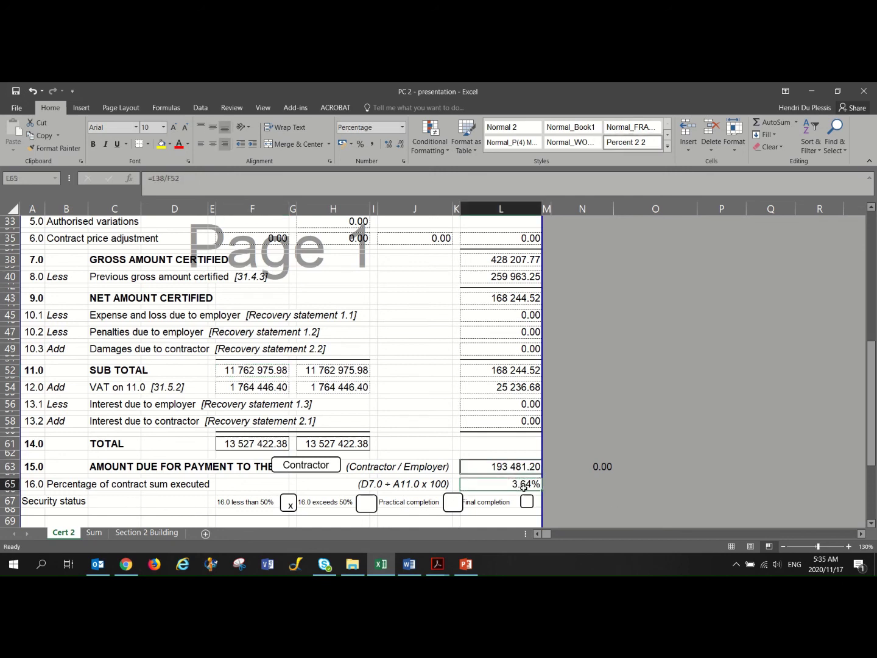
{"action": "scroll", "coordinate": [448, 482], "scroll_direction": "down", "scroll_amount": 1}
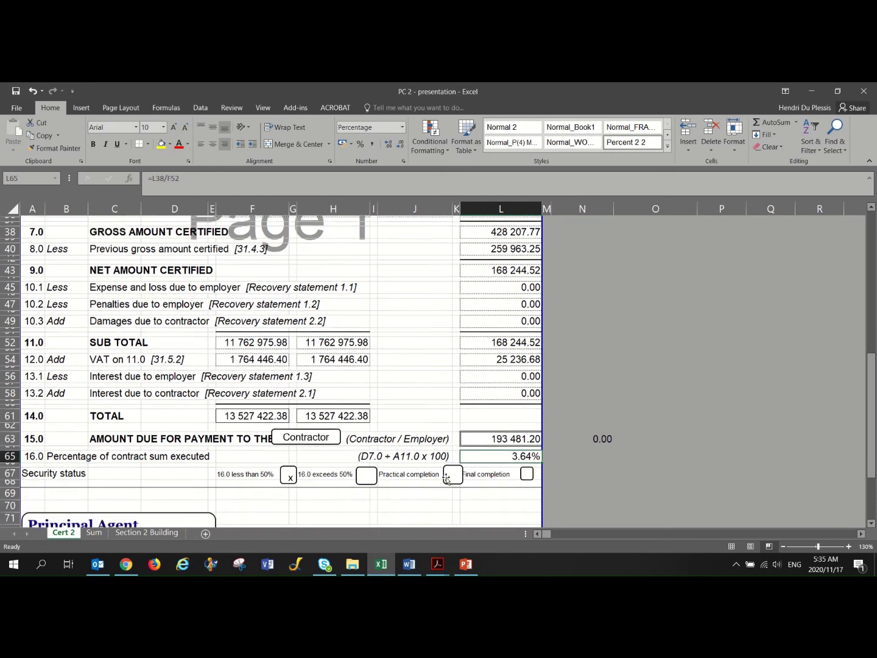
{"action": "left_click", "coordinate": [290, 451]}
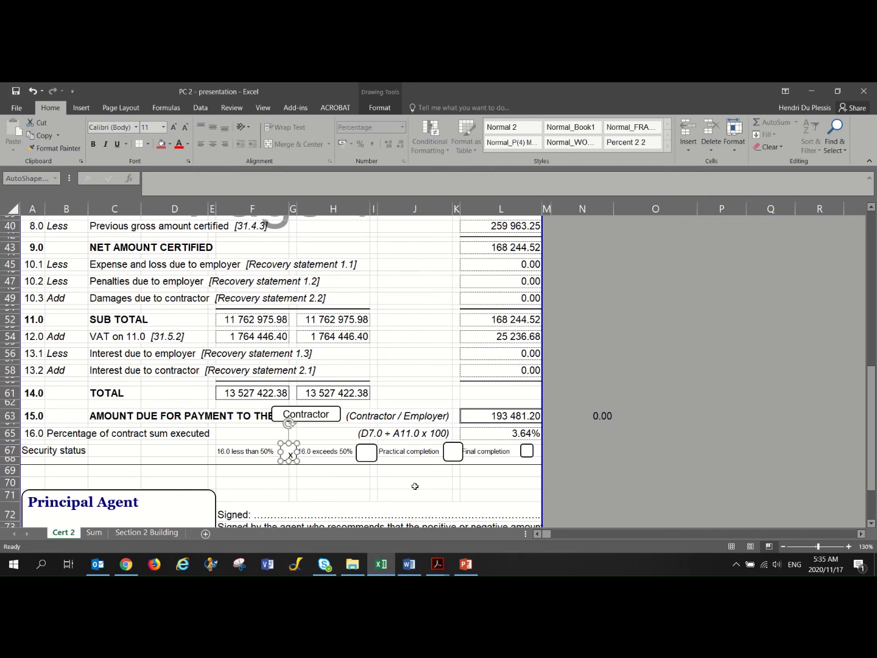
Review the percentage of contract sum executed formula (L65) and the Principal Agent signature line in row 72.
{"action": "left_click", "coordinate": [522, 434]}
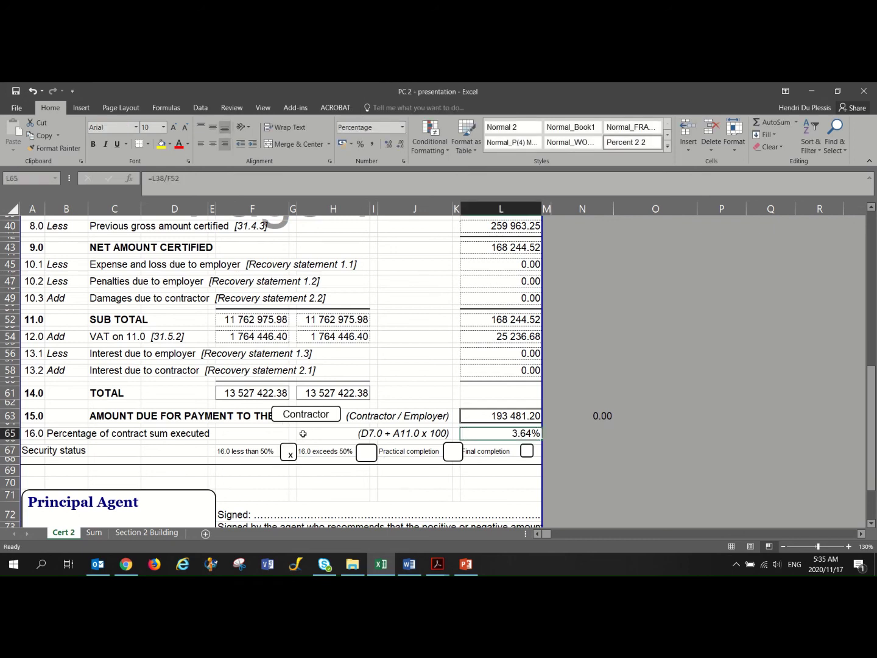
{"action": "scroll", "coordinate": [304, 433], "scroll_direction": "down", "scroll_amount": 2}
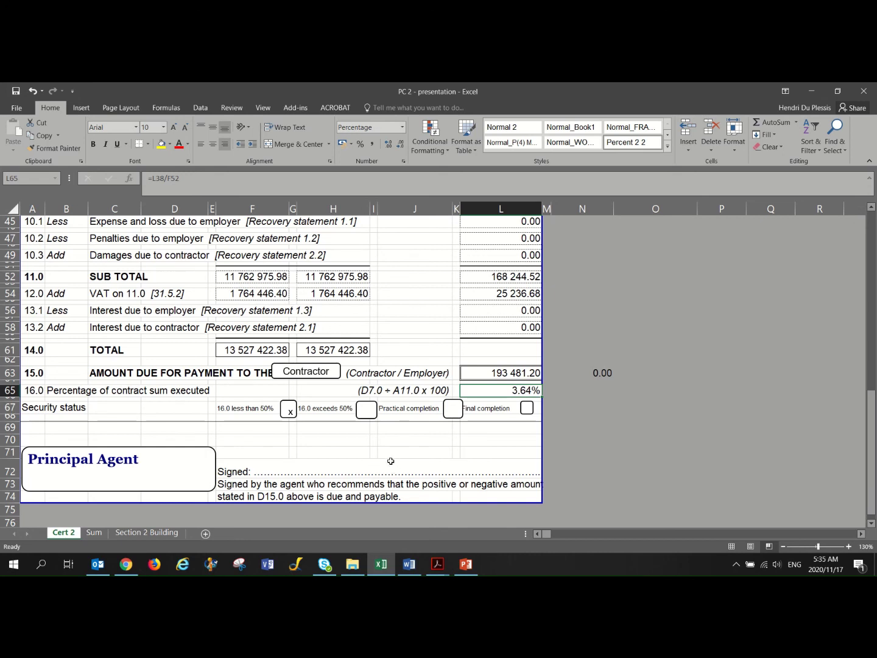
{"action": "left_click", "coordinate": [414, 474]}
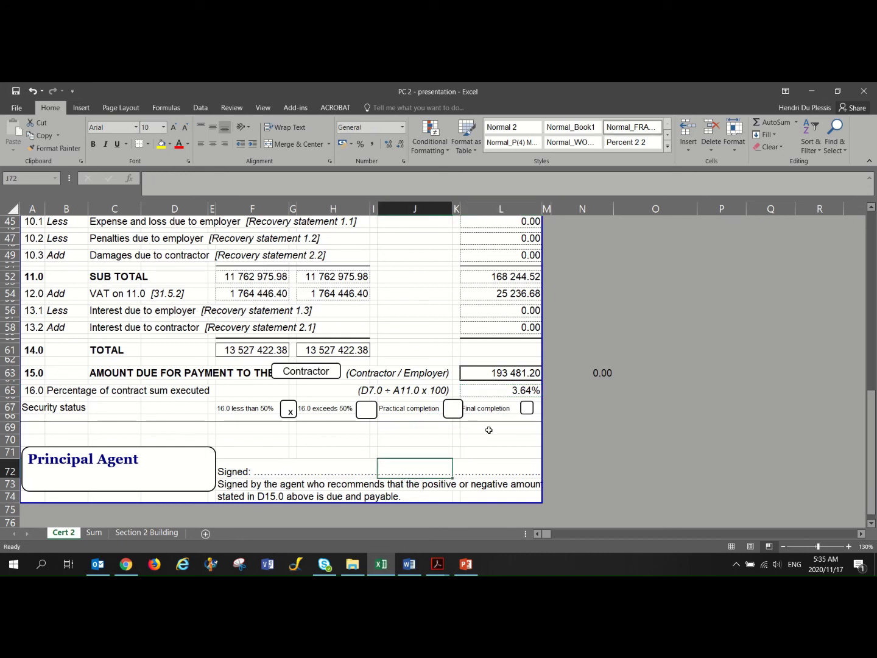
{"action": "left_click", "coordinate": [507, 392]}
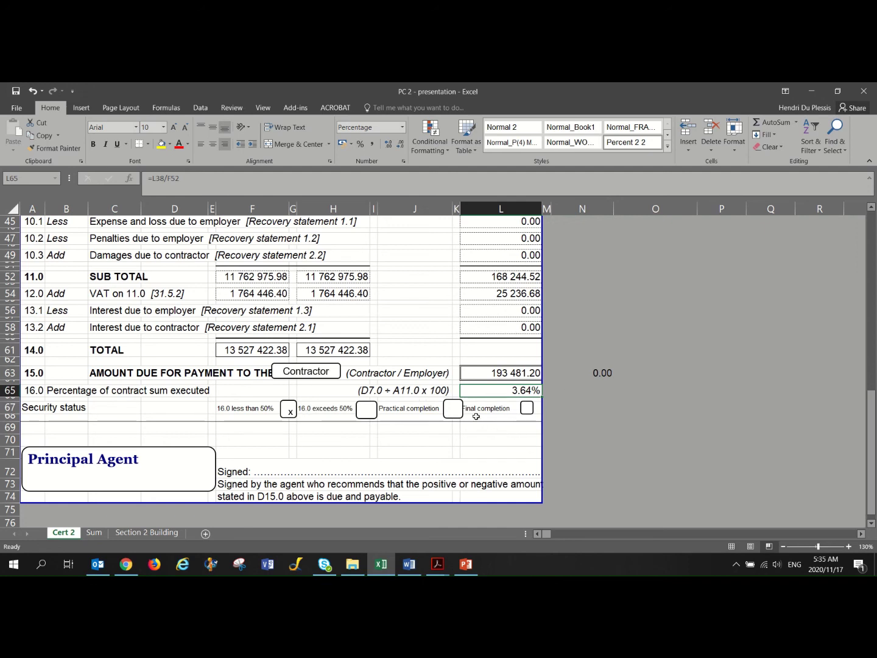
Shift the Practical completion box in the Security status row slightly left, clear of the Final completion label.
{"action": "left_click", "coordinate": [456, 411]}
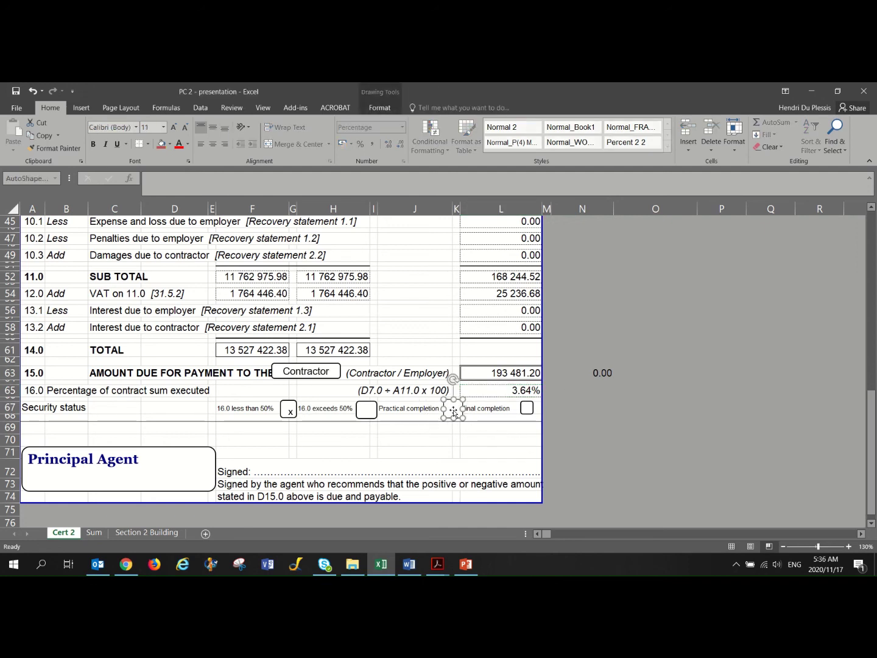
{"action": "left_click_drag", "start_coordinate": [452, 412], "coordinate": [446, 412]}
{"action": "left_click", "coordinate": [506, 419]}
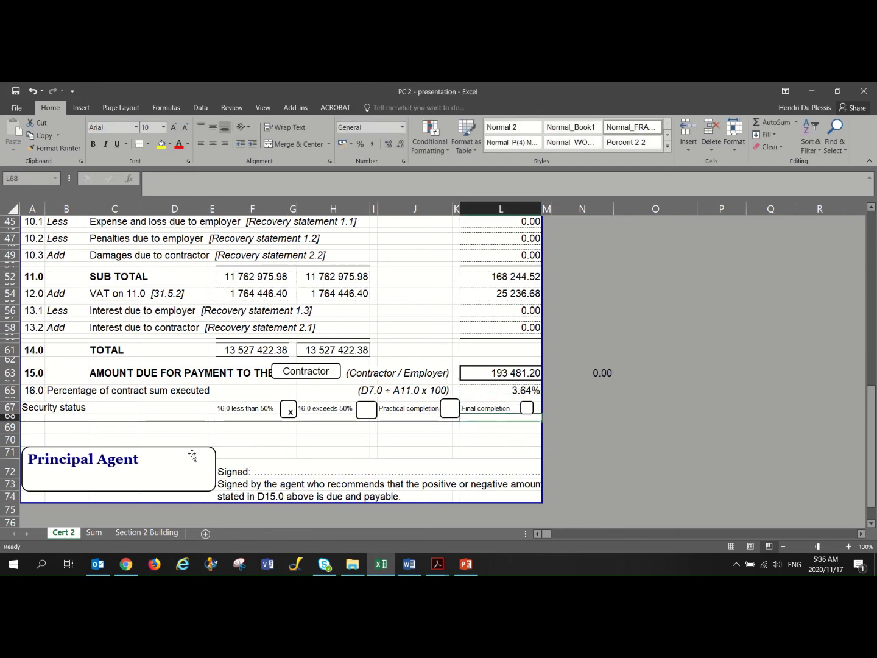
{"action": "scroll", "coordinate": [192, 456], "scroll_direction": "up", "scroll_amount": 7}
{"action": "scroll", "coordinate": [192, 456], "scroll_direction": "up", "scroll_amount": 8}
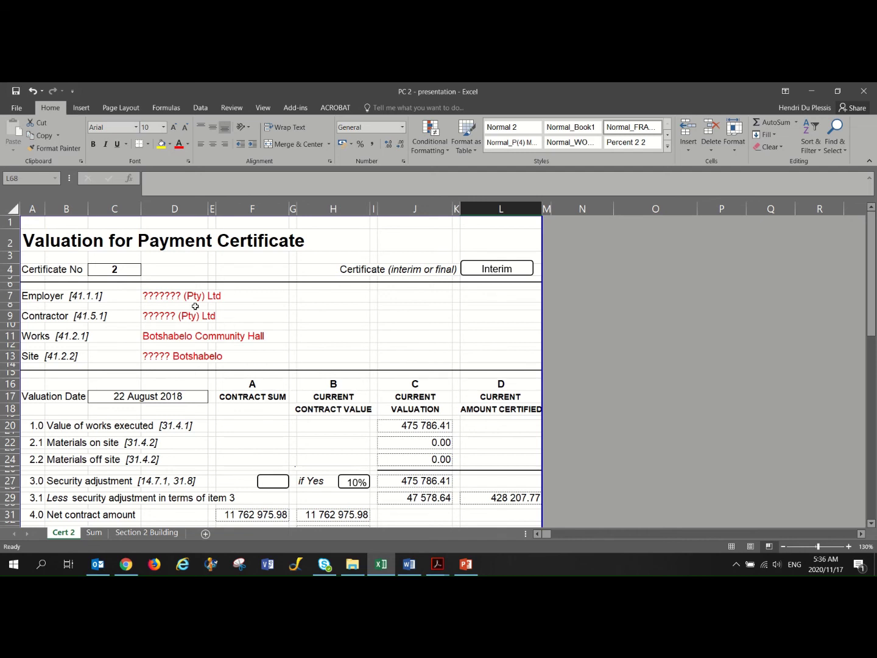
{"action": "mouse_move", "coordinate": [322, 85]}
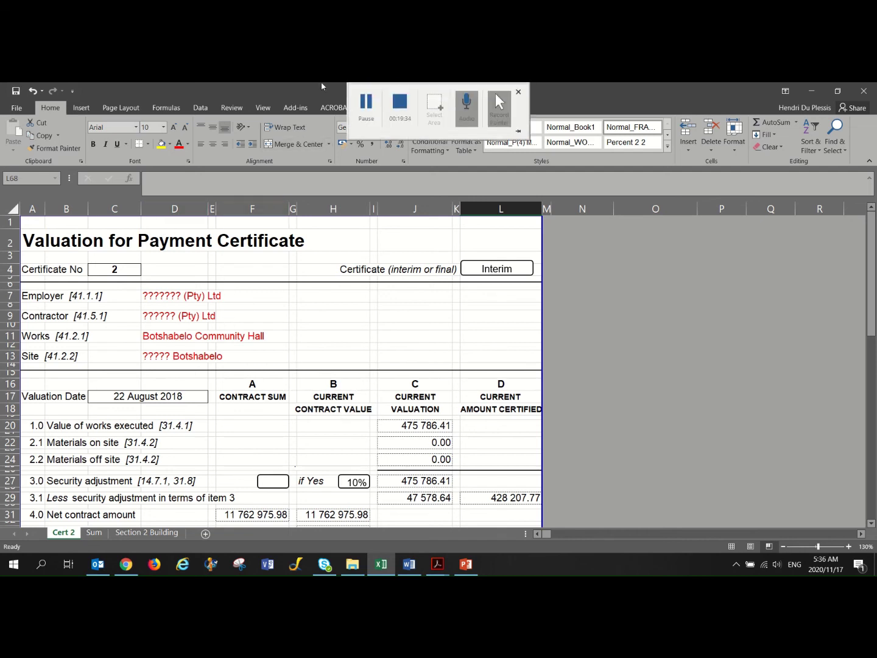
{"action": "left_click", "coordinate": [390, 103]}
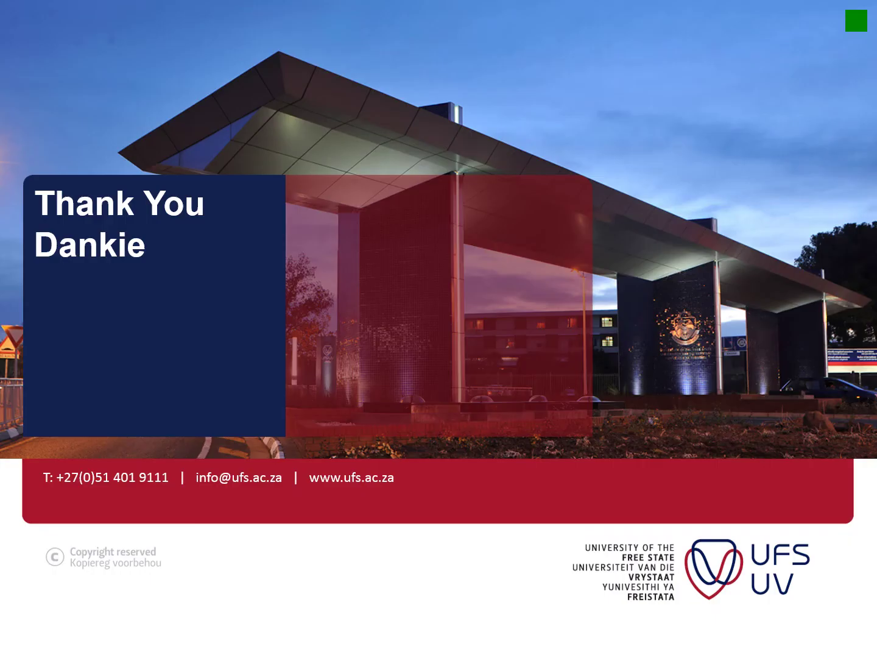